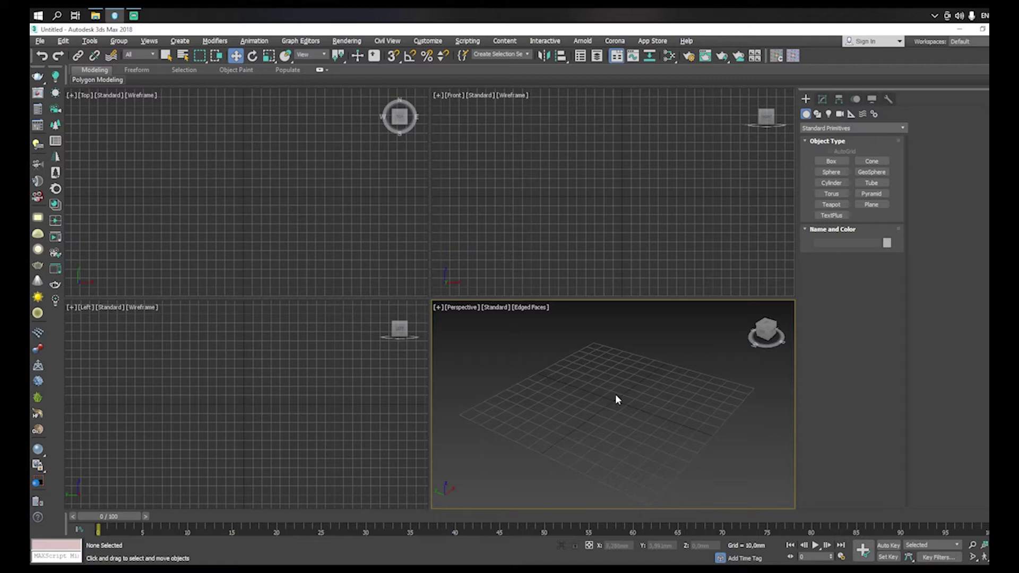
Step: Examine the available file, editing and grouping commands in the empty scene
alt+middle_drag(615, 399, 627, 419)
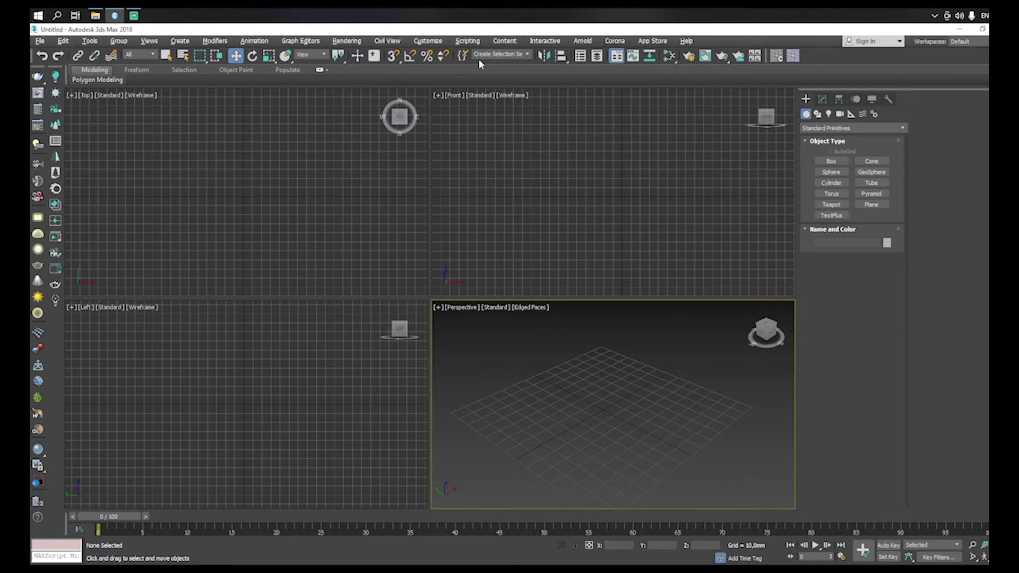
click(49, 41)
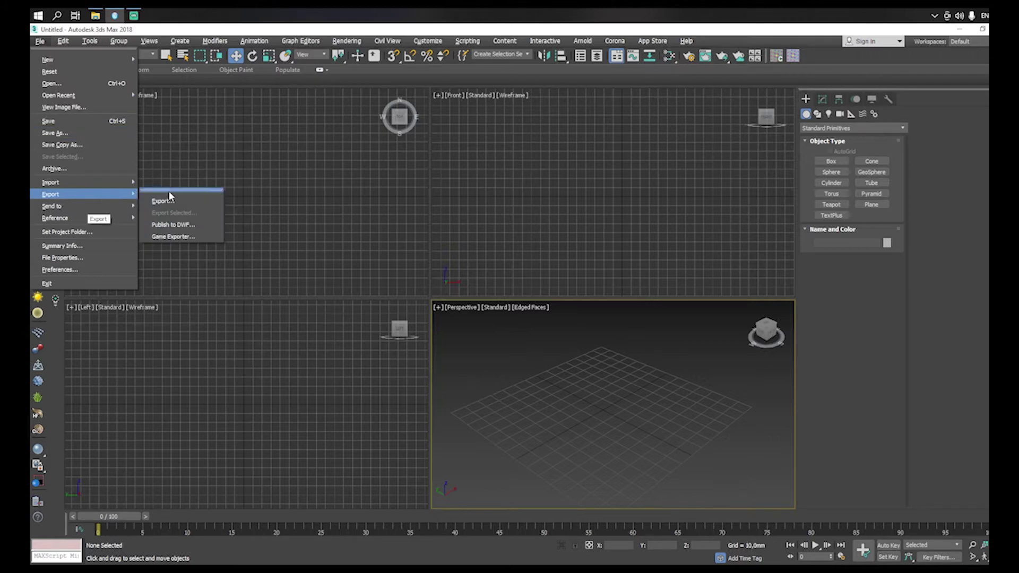
click(249, 159)
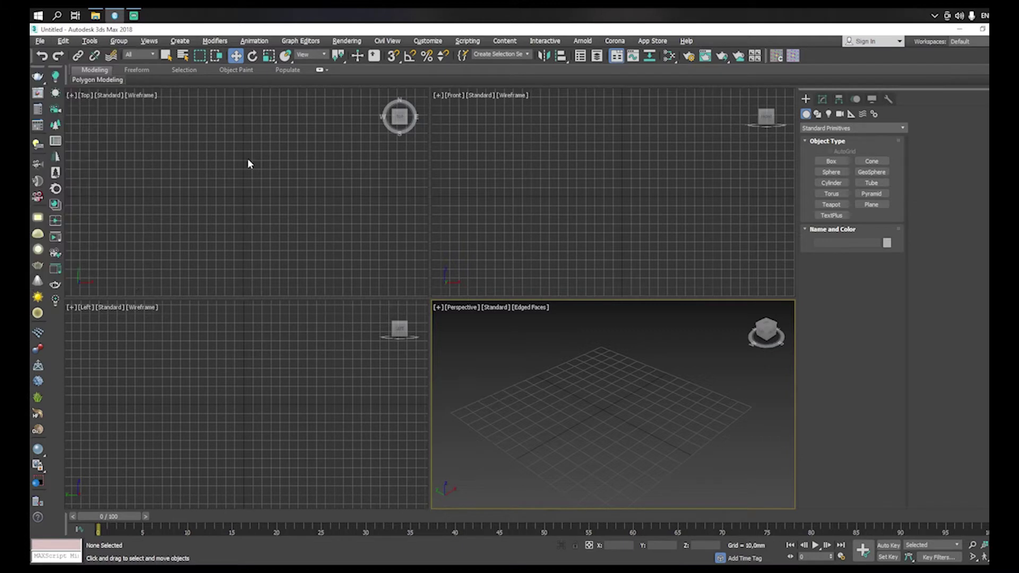
click(65, 42)
click(65, 44)
click(64, 46)
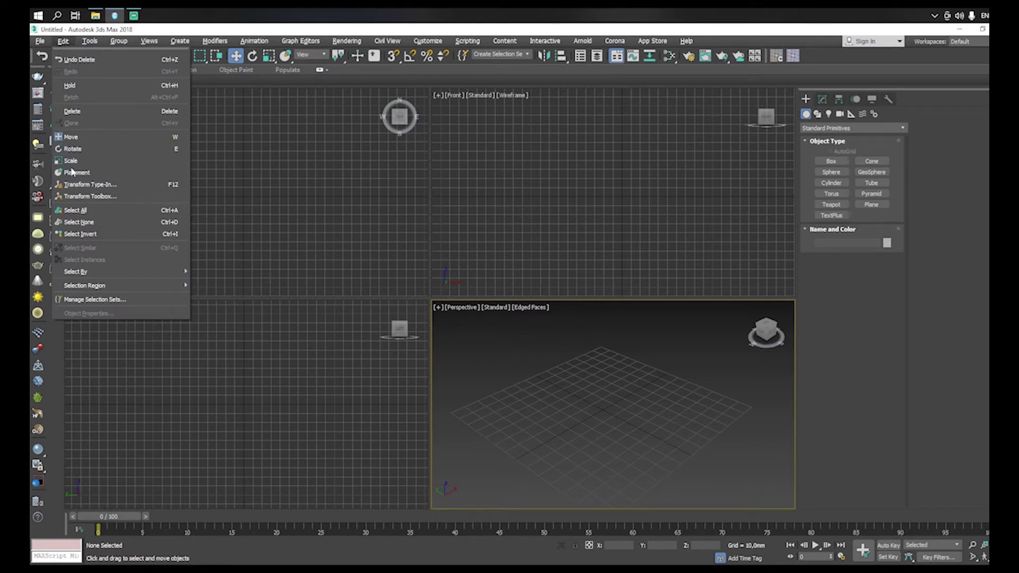
click(228, 106)
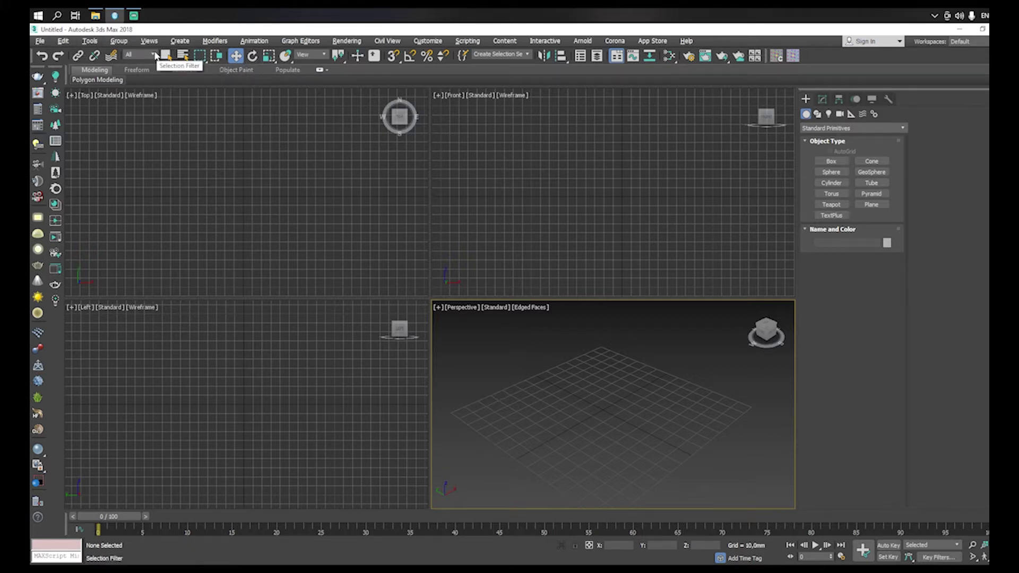
click(122, 42)
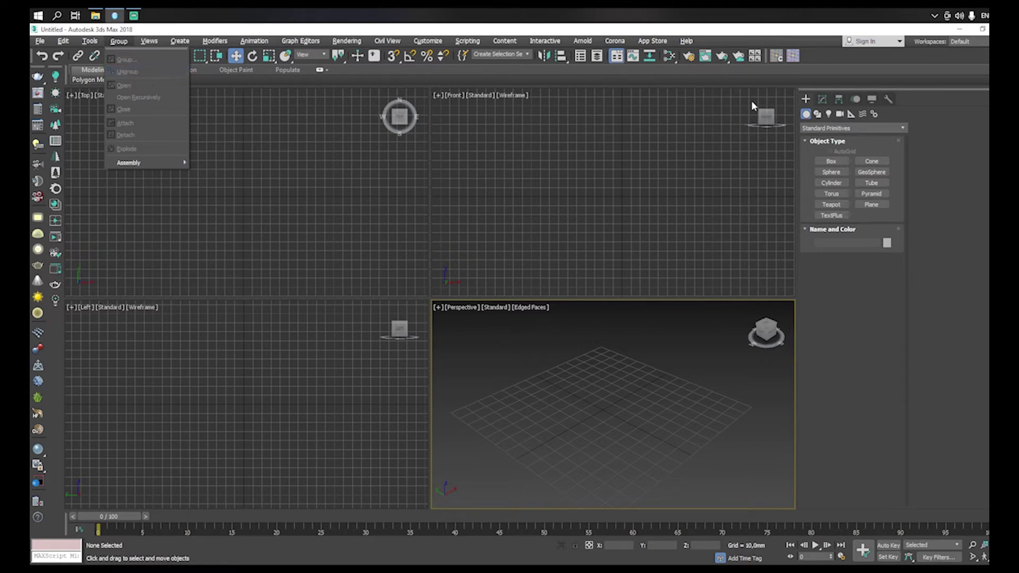
click(832, 166)
drag(593, 405, 594, 405)
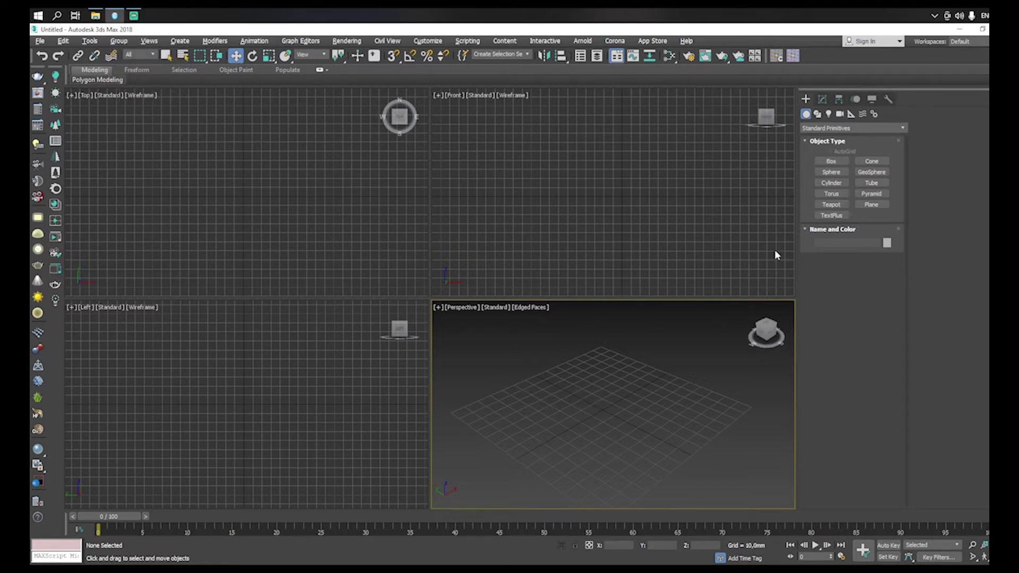
Step: Draw a box about 56 mm long, 32 mm wide and 39 mm high on the perspective view's grid
click(831, 160)
drag(498, 394, 591, 406)
click(613, 377)
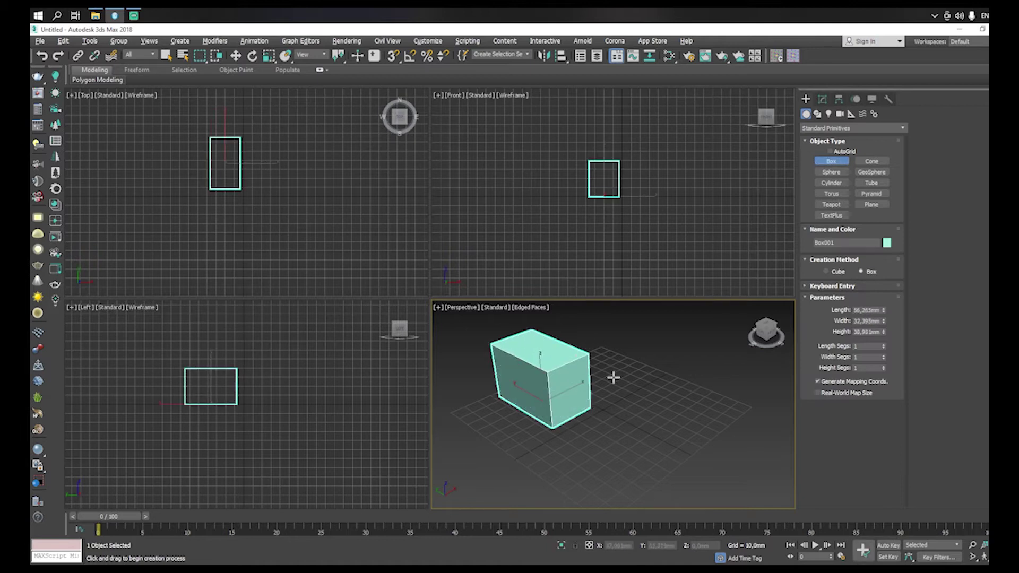
Step: Draw a second, narrower box on the grid a short distance from the first one and finish box creation
drag(648, 384, 746, 408)
alt+middle_drag(656, 405, 571, 427)
scroll(623, 407, down, 3)
scroll(564, 458, down, 2)
alt+middle_drag(570, 428, 573, 455)
click(575, 394)
right_click(570, 386)
Step: Select both boxes and combine them into one group with the default name
middle_drag(533, 419, 578, 420)
scroll(559, 429, up, 3)
drag(698, 330, 474, 451)
key(z)
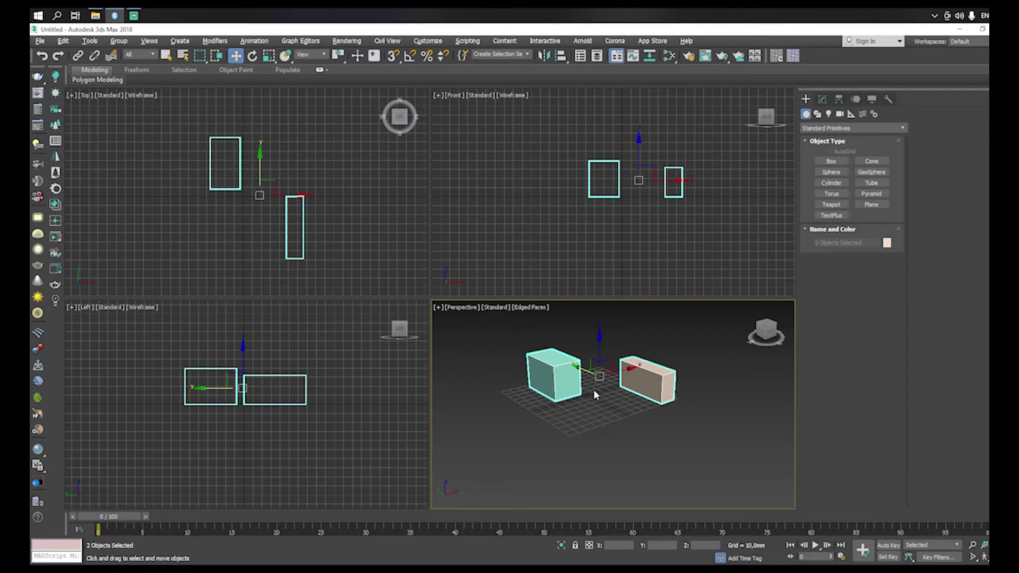
click(118, 41)
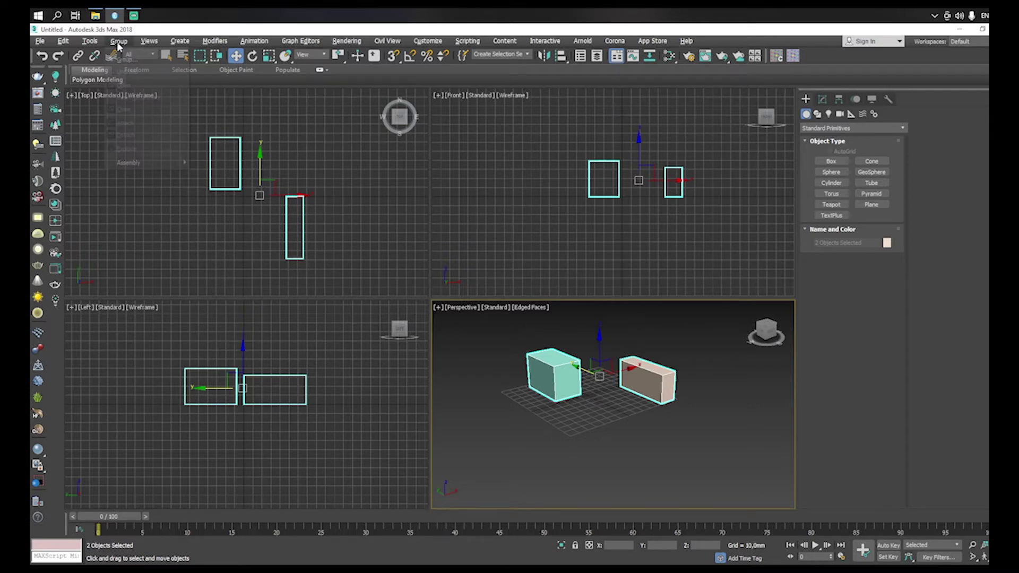
click(127, 56)
click(530, 317)
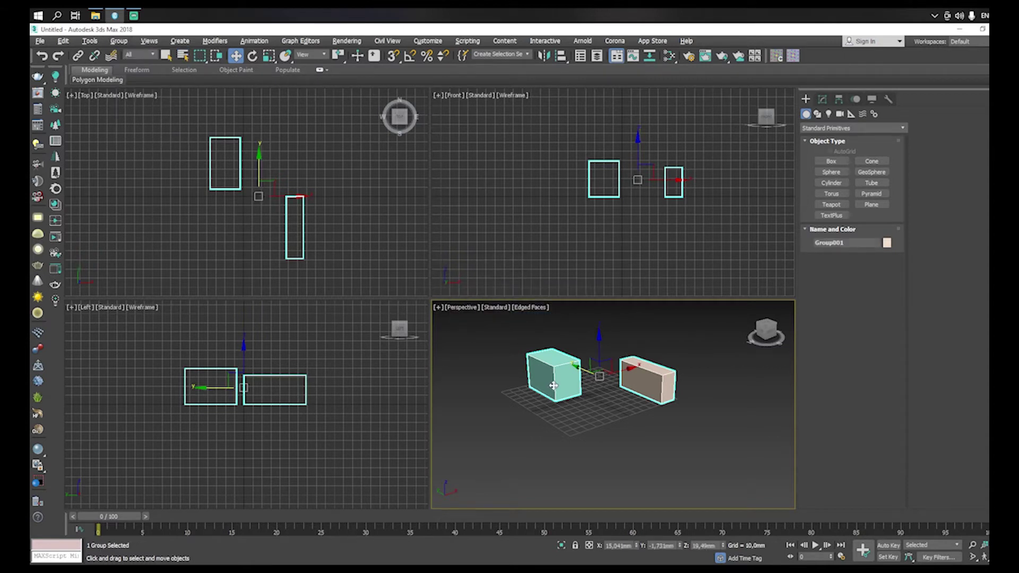
Step: Ungroup the two boxes and select the narrower beige one on its own
middle_drag(600, 378, 603, 393)
scroll(637, 378, up, 5)
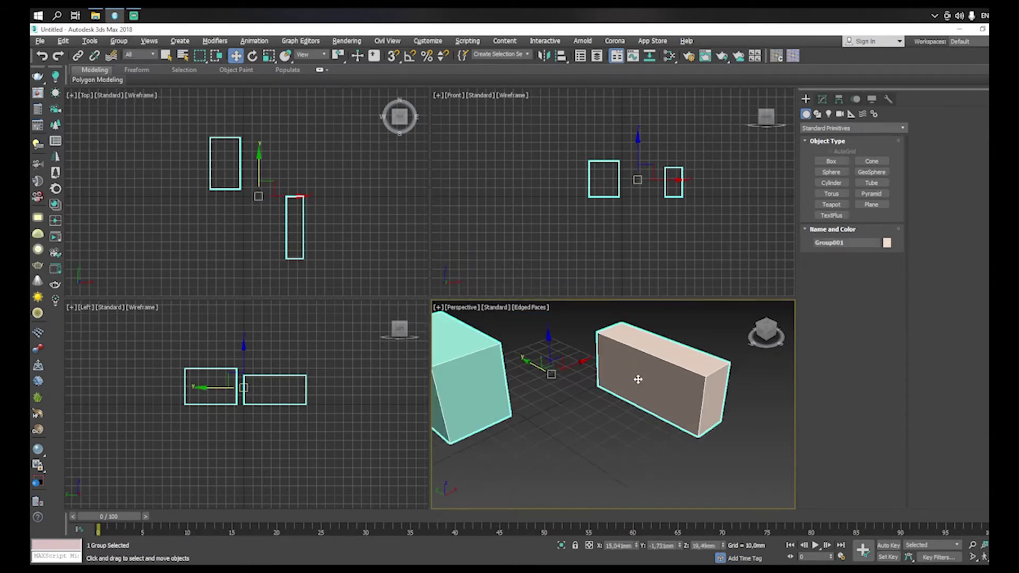
scroll(496, 382, down, 3)
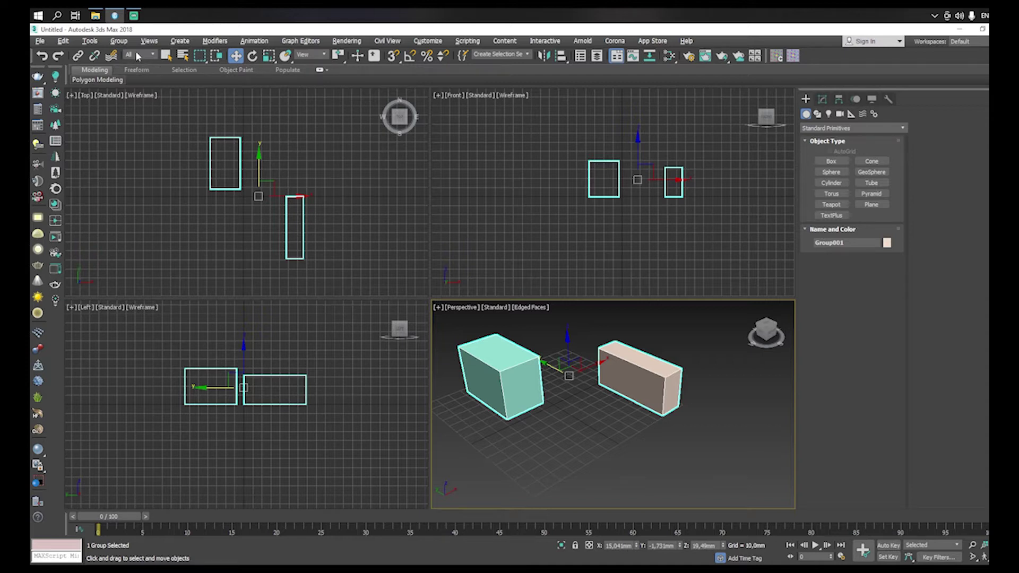
click(119, 40)
click(133, 71)
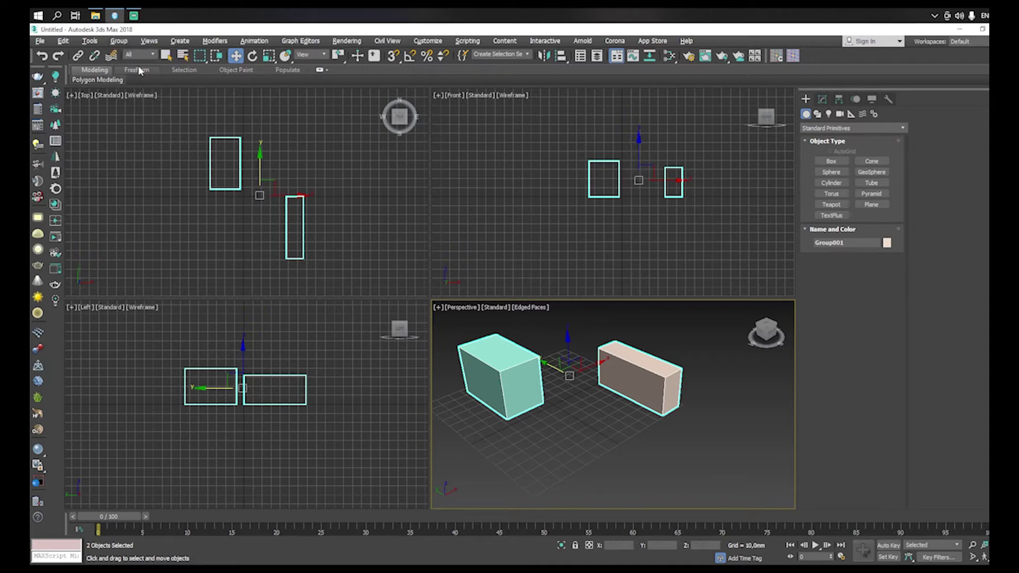
click(640, 384)
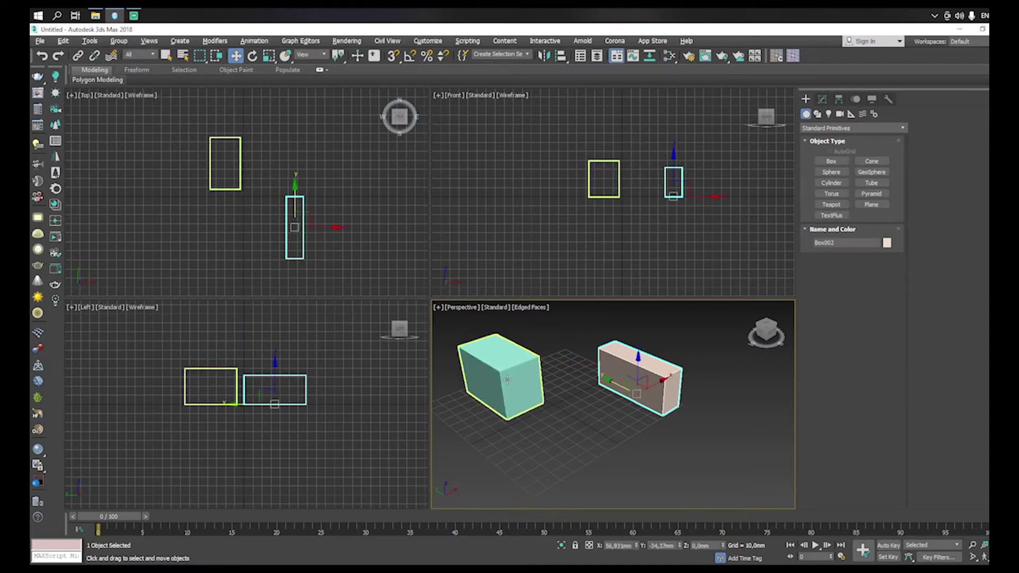
Step: Convert the mint-green box to an Editable Poly
click(493, 379)
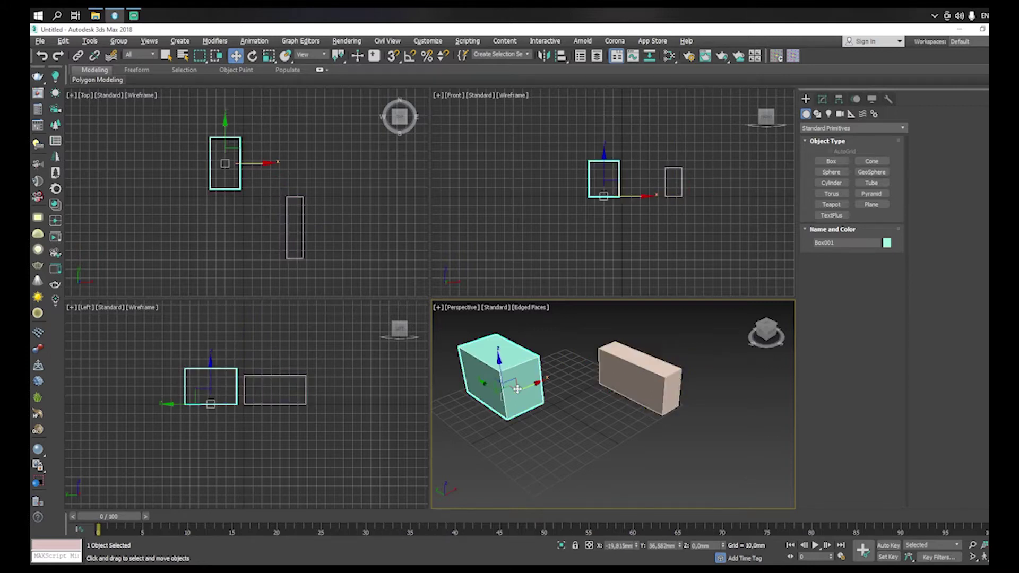
right_click(518, 366)
mouse_move(601, 479)
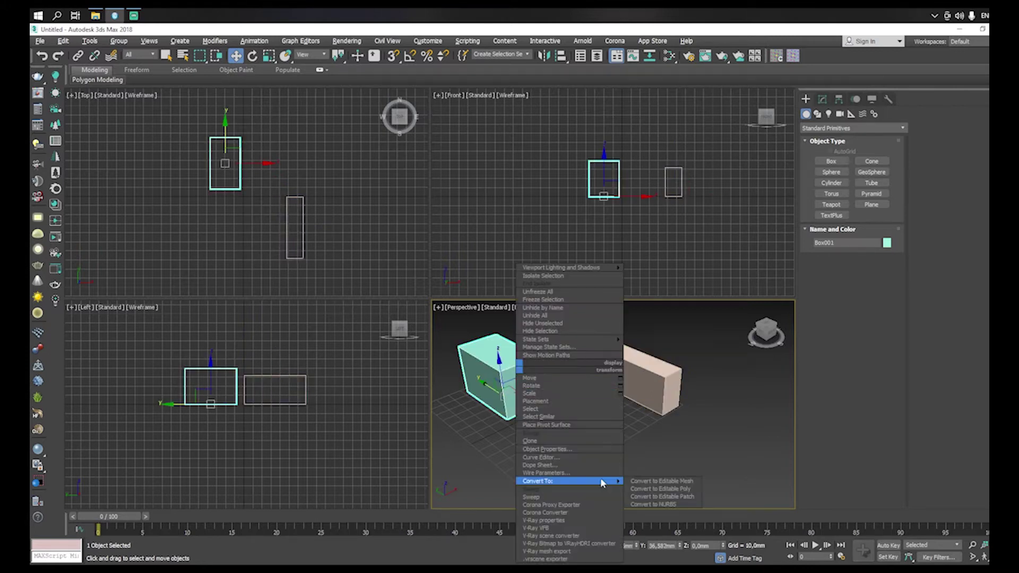
click(673, 488)
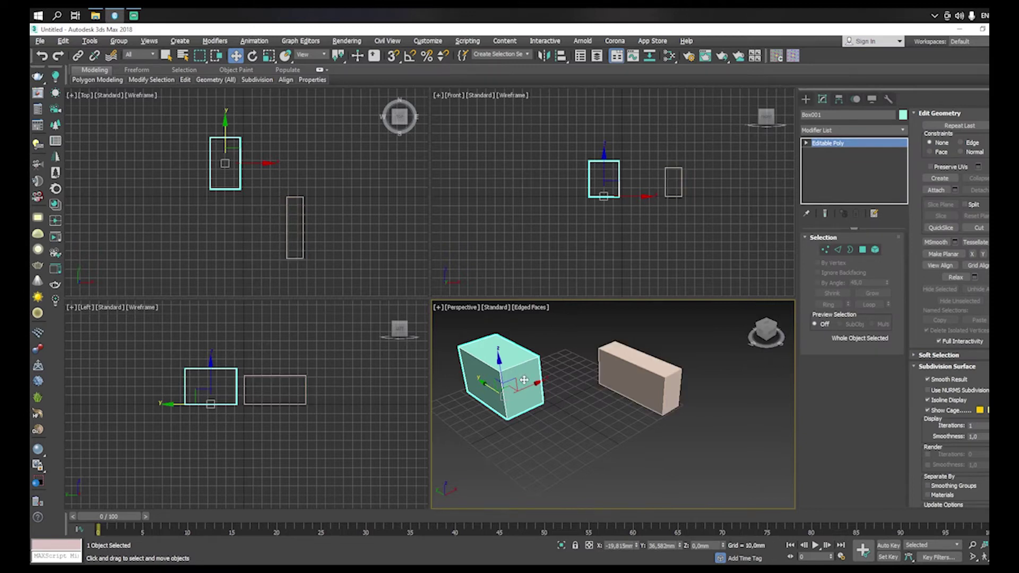
alt+middle_drag(524, 380, 578, 393)
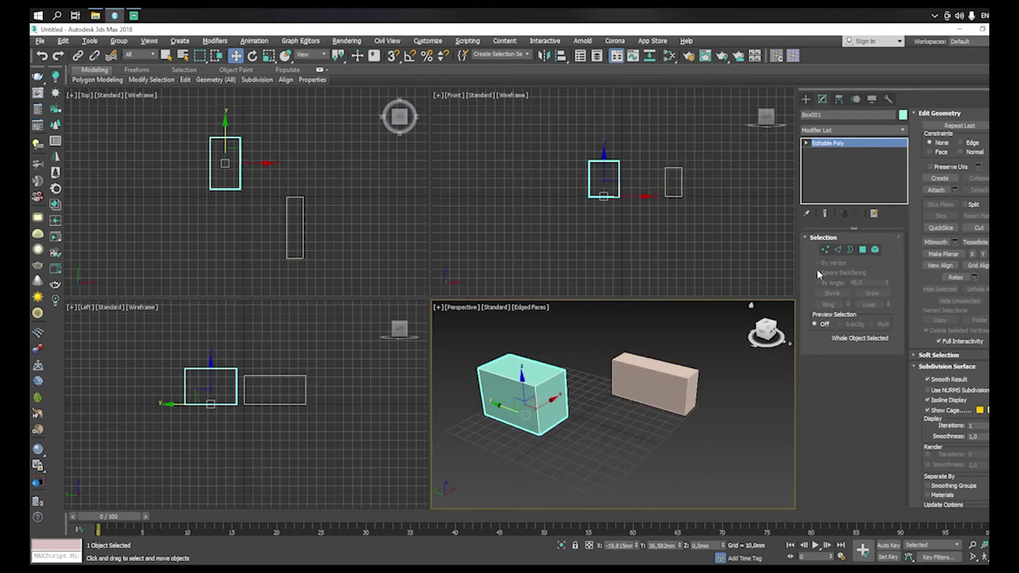
Step: Attach the beige box to the mint-green Editable Poly and end the Attach command
click(936, 190)
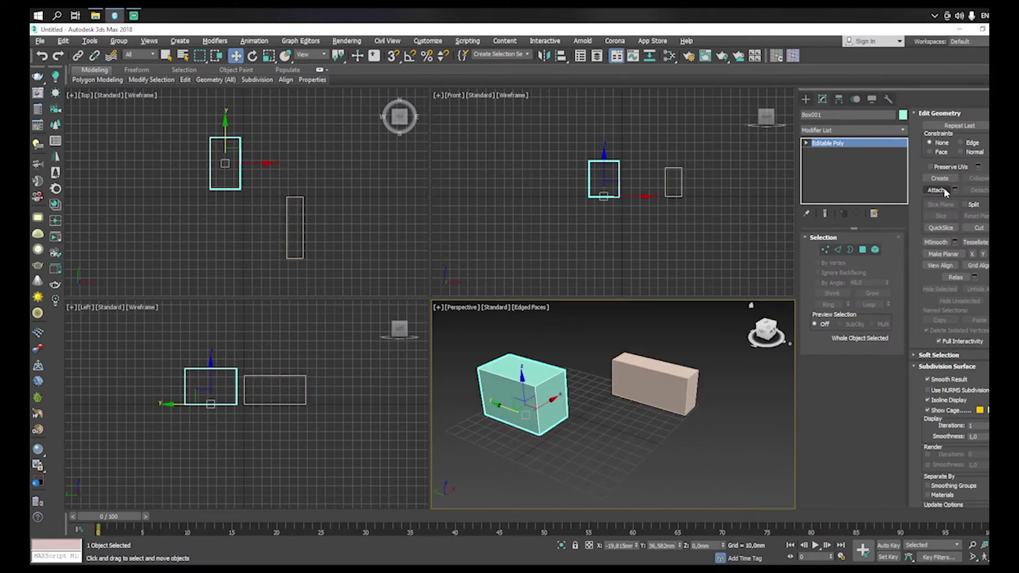
click(650, 378)
alt+middle_drag(662, 381, 639, 389)
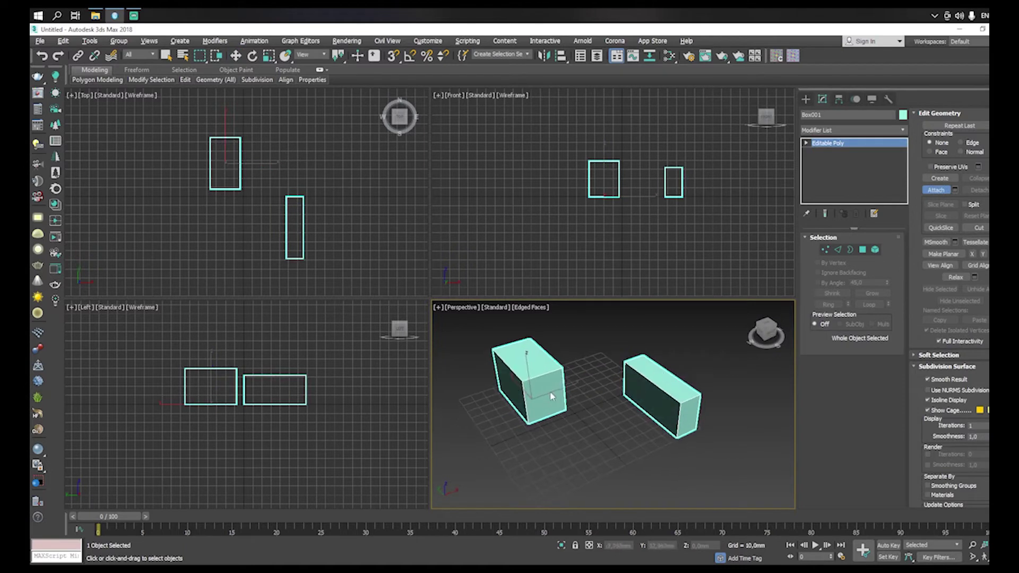
click(937, 190)
Step: Move the combined object along the Y axis to about 29.9 mm
key(w)
alt+middle_drag(599, 392, 623, 384)
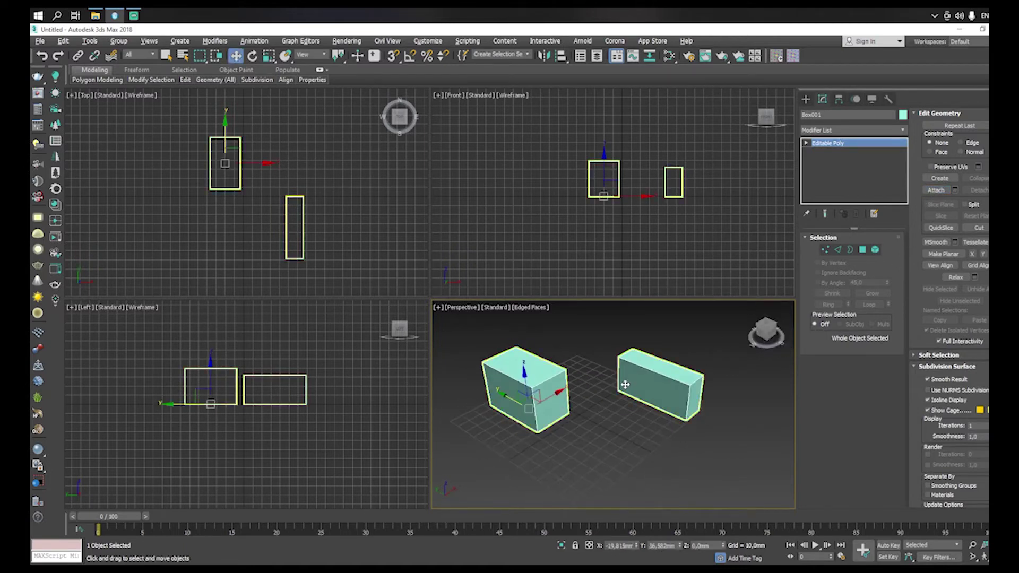
drag(510, 399, 519, 402)
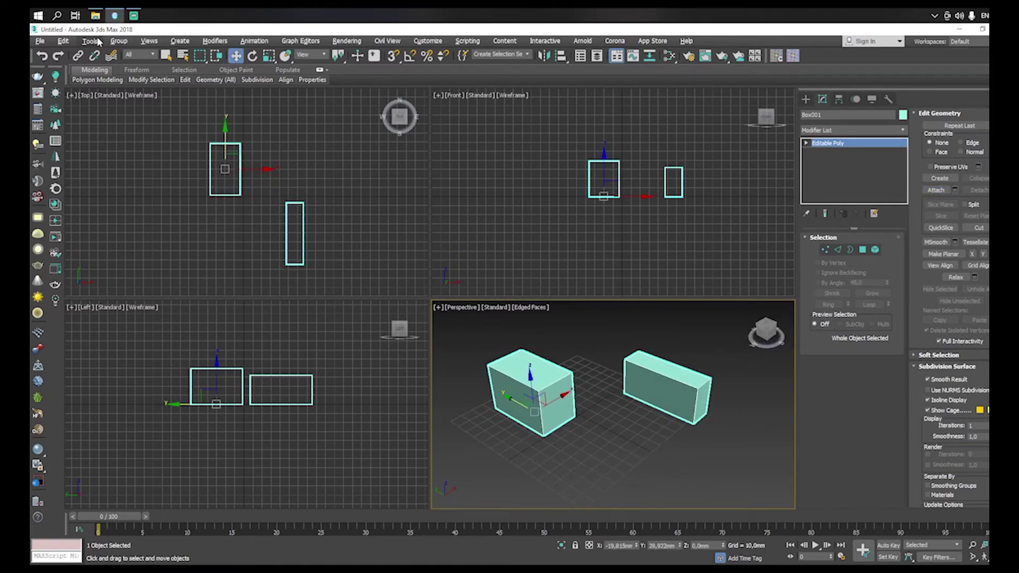
Step: Examine the grouping commands for the attached object, plus the modifier, rendering, scripting, content, Arnold, Corona and App Store commands
click(119, 41)
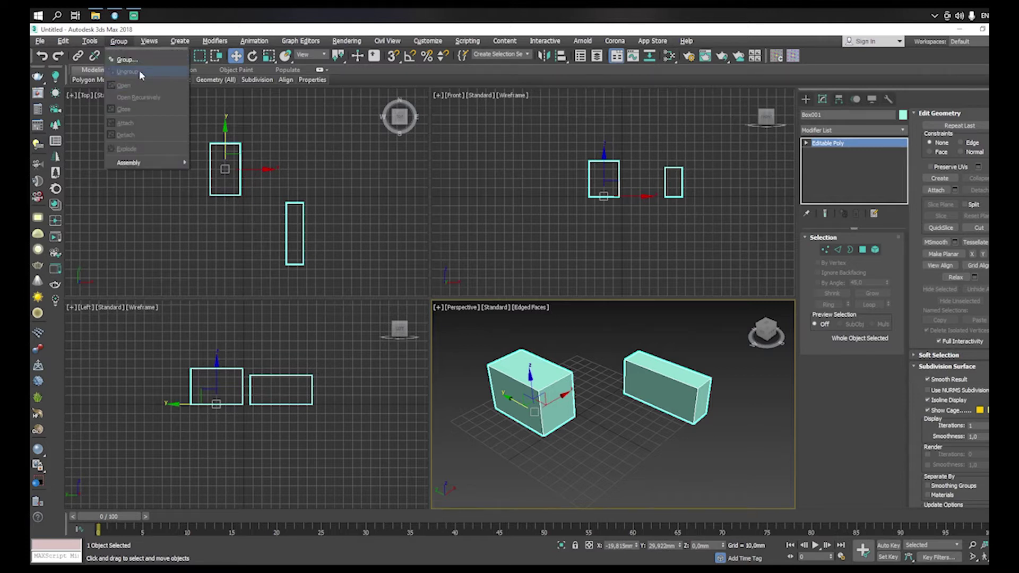
click(678, 357)
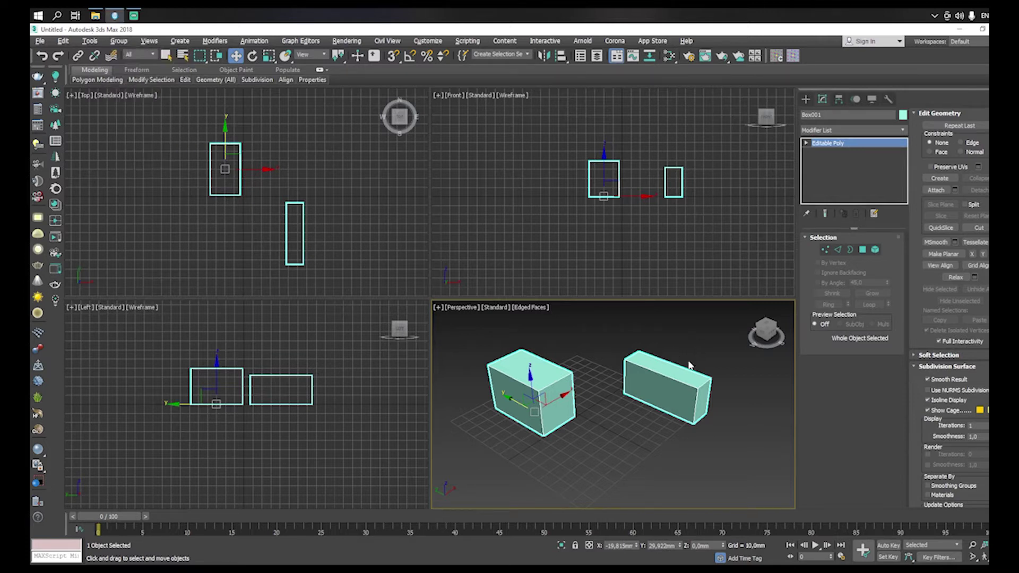
middle_drag(687, 365, 625, 395)
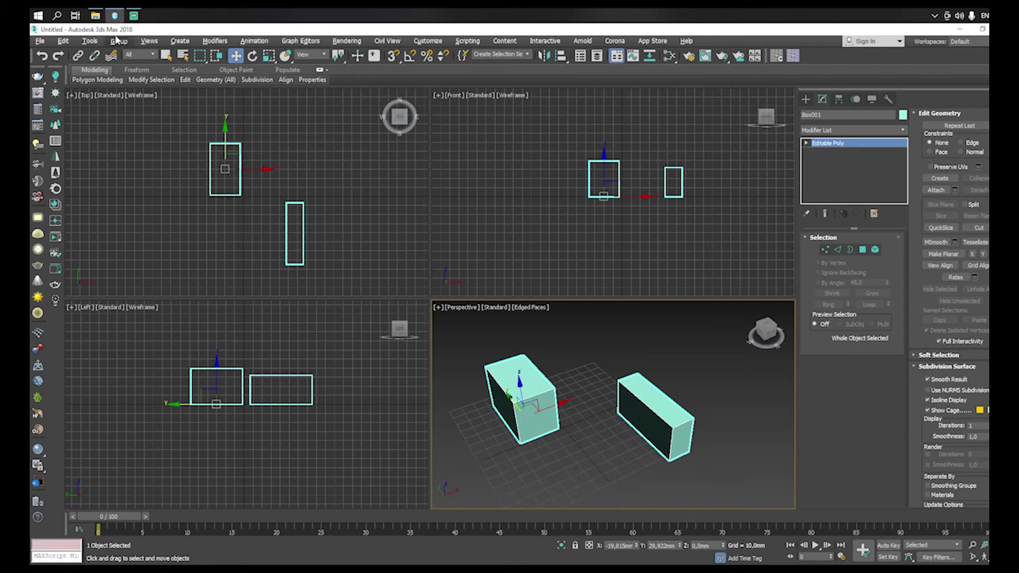
click(162, 44)
mouse_move(209, 43)
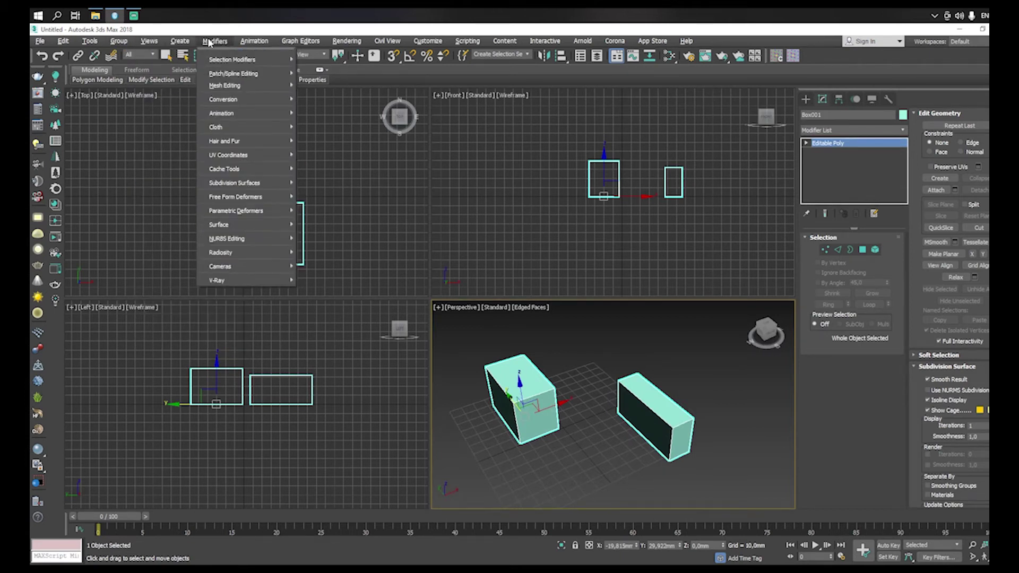
mouse_move(357, 49)
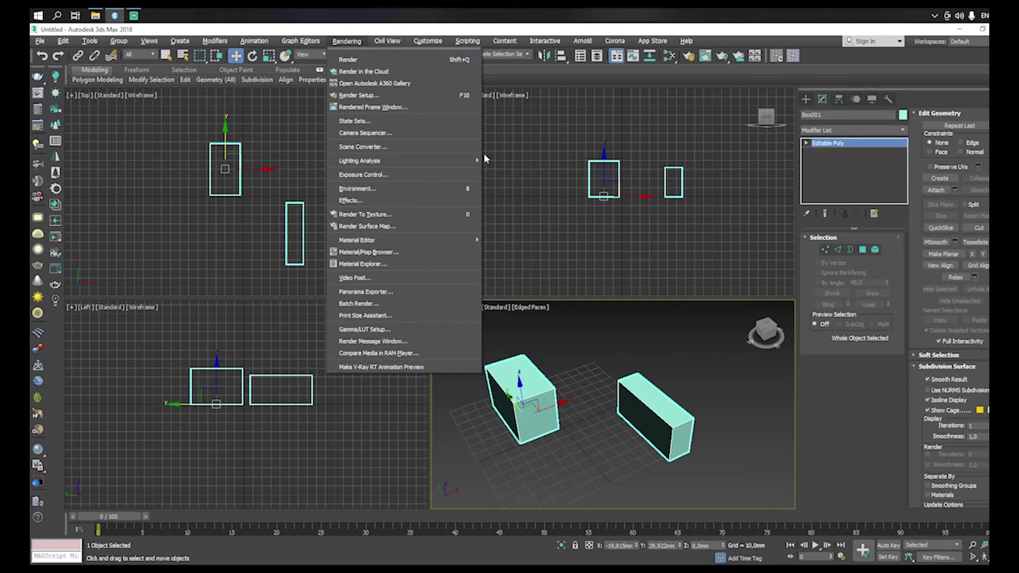
click(686, 42)
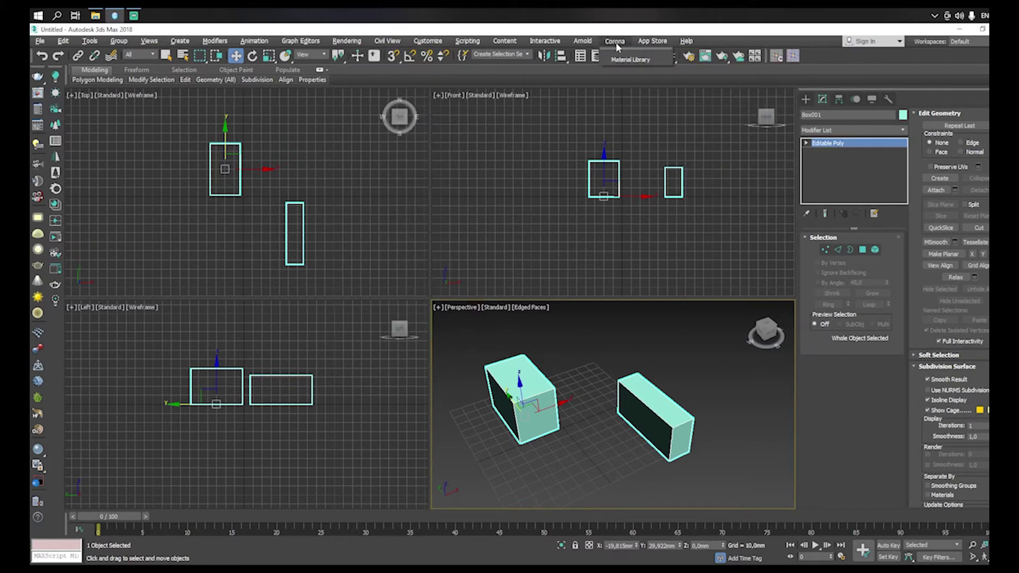
click(474, 42)
mouse_move(424, 41)
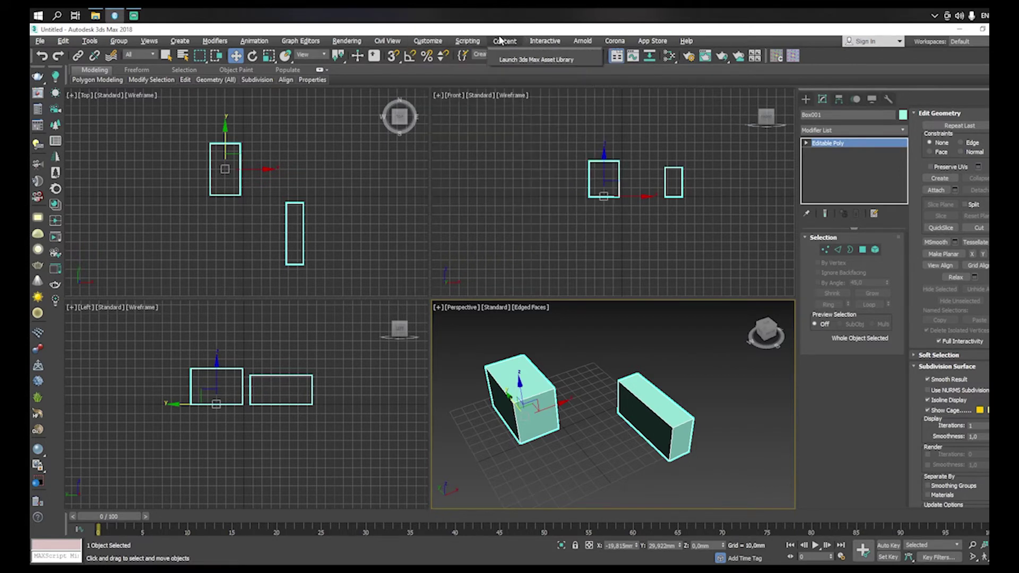
mouse_move(587, 44)
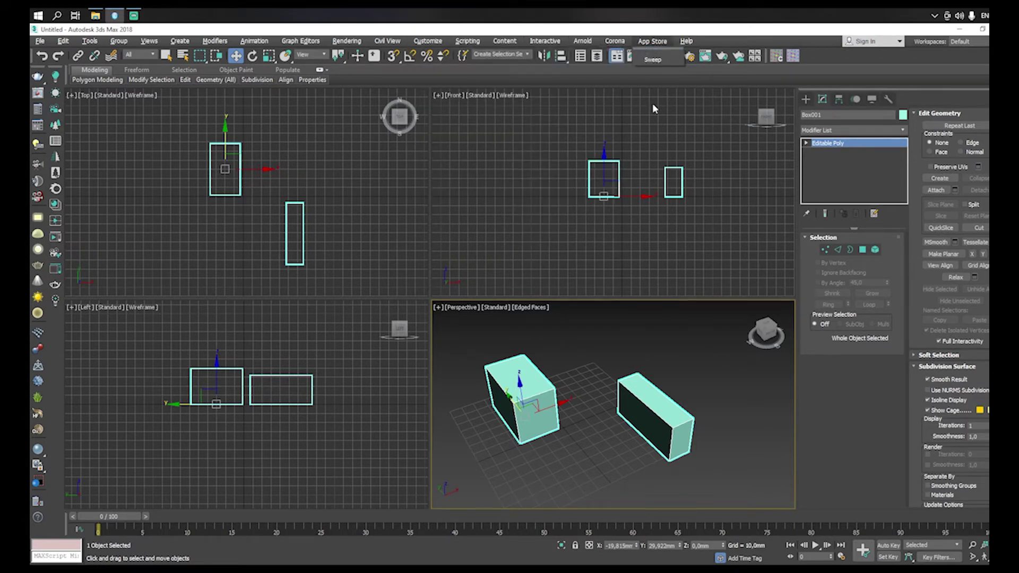
click(733, 143)
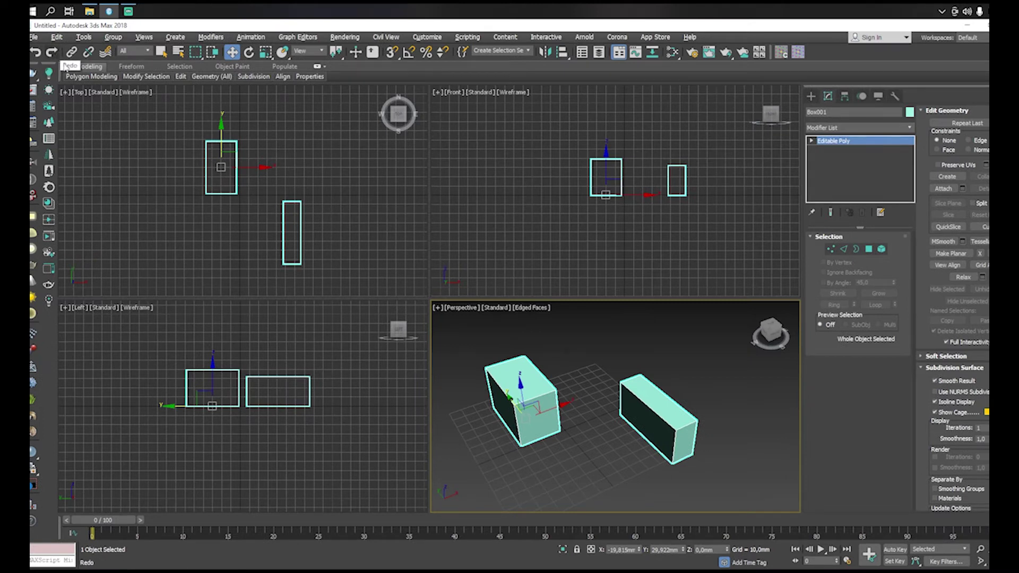
Step: Switch from the Move tool to the plain Select Object tool, keeping the combined object selected
click(668, 386)
click(661, 403)
middle_drag(556, 397, 587, 396)
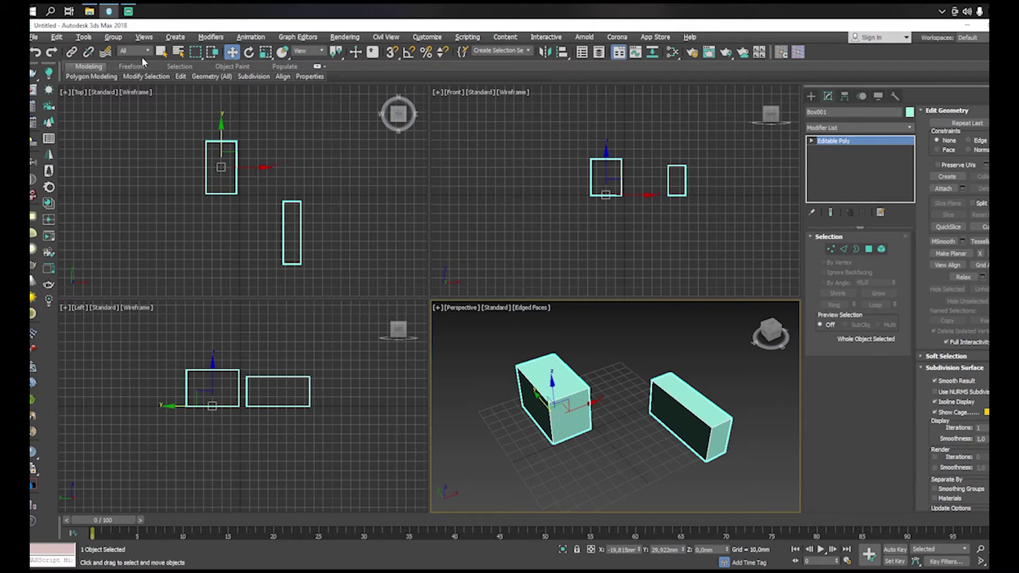
key(q)
key(w)
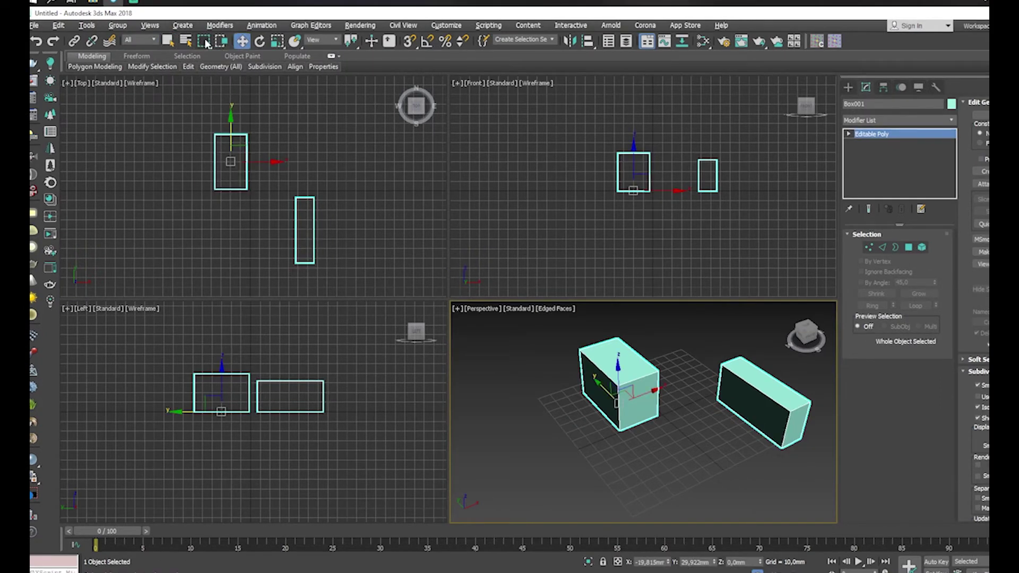
drag(845, 495, 816, 486)
middle_drag(710, 441, 645, 410)
key(q)
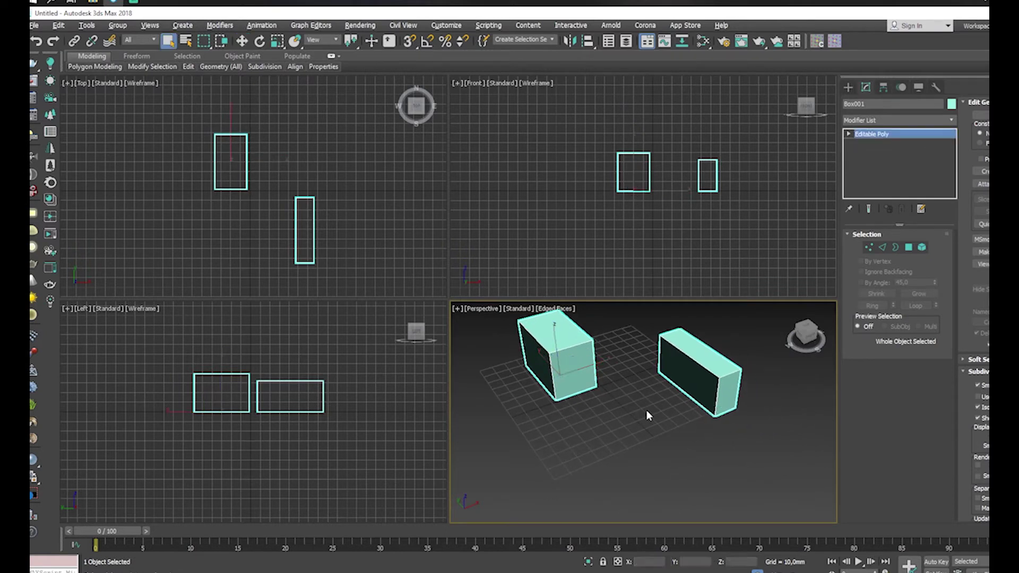
Step: Try the different selection region shapes by drawing regions around the combined object in the Perspective viewport
key(q)
scroll(642, 393, down, 3)
drag(610, 389, 690, 445)
drag(621, 408, 710, 456)
drag(636, 424, 713, 472)
drag(619, 428, 675, 466)
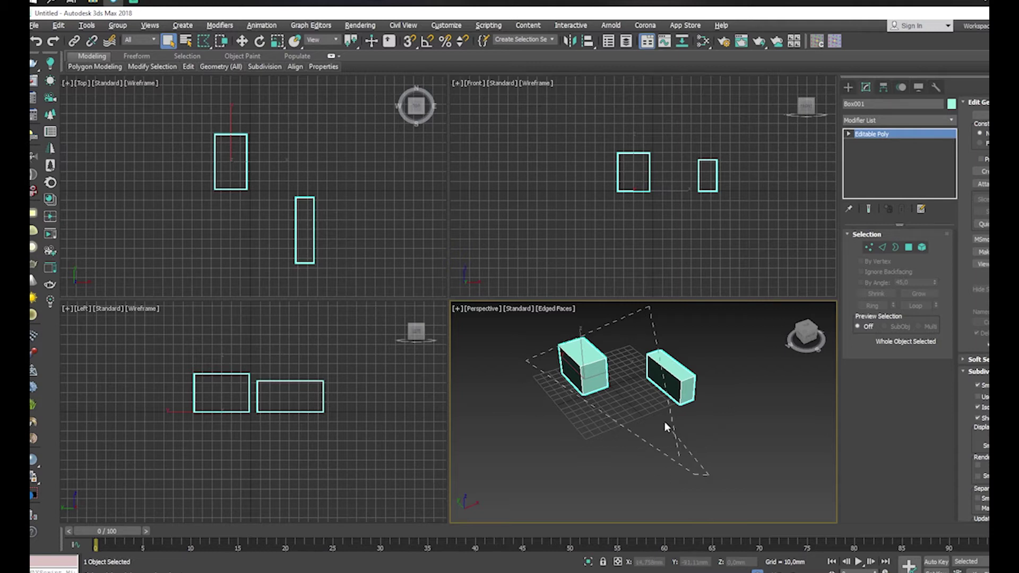
key(q)
mouse_move(756, 378)
mouse_down()
mouse_move(494, 392)
mouse_move(753, 377)
mouse_up()
right_click(271, 114)
key(q)
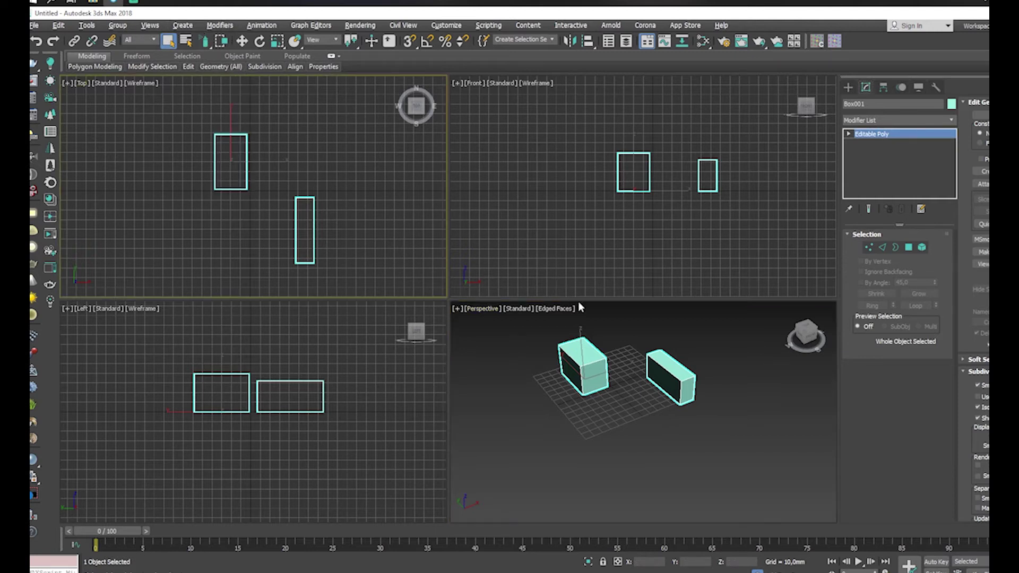
Step: Reselect the combined object in the Perspective viewport with a rectangular selection region
click(665, 386)
click(561, 376)
click(598, 374)
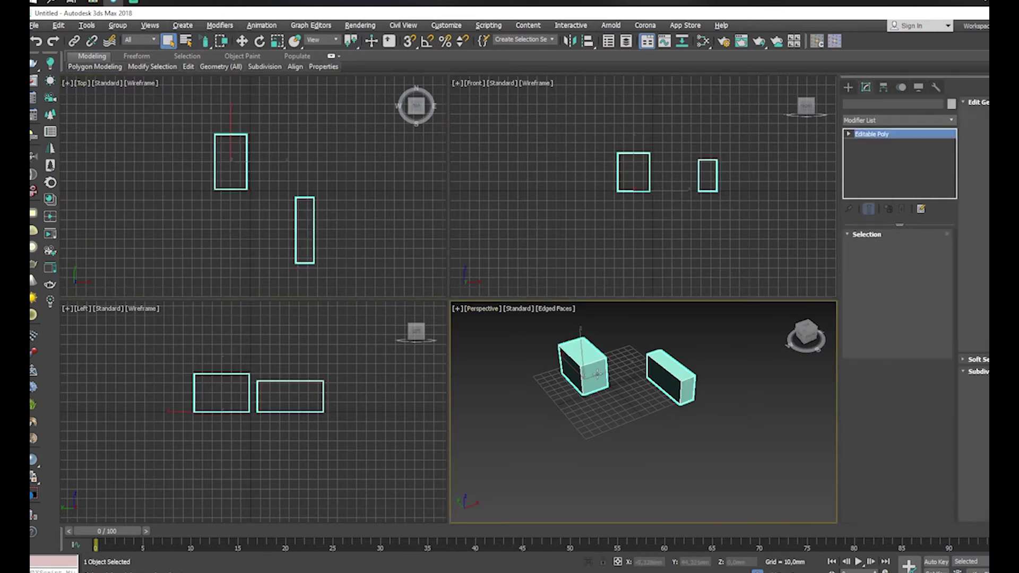
right_click(530, 290)
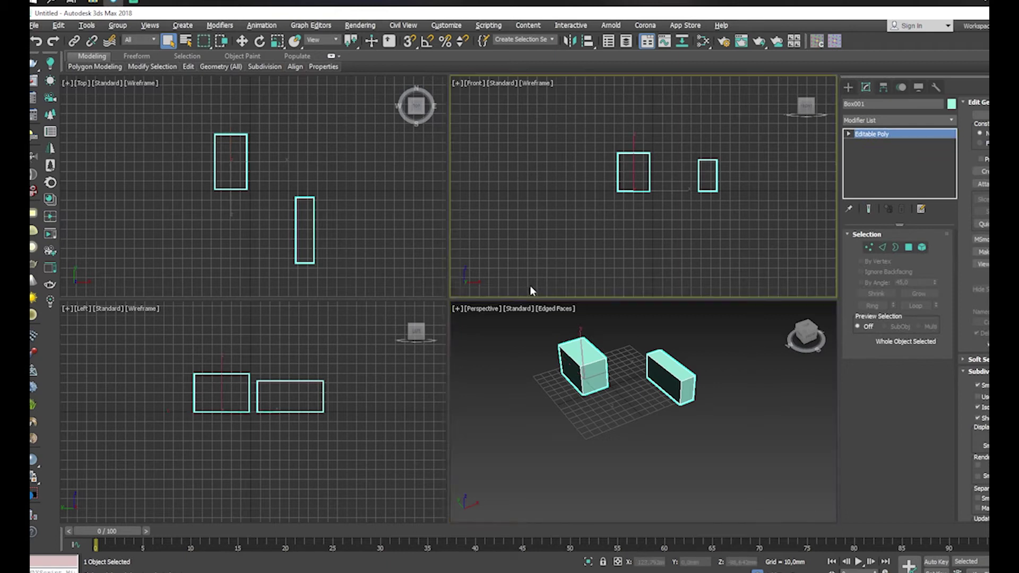
drag(540, 342, 749, 447)
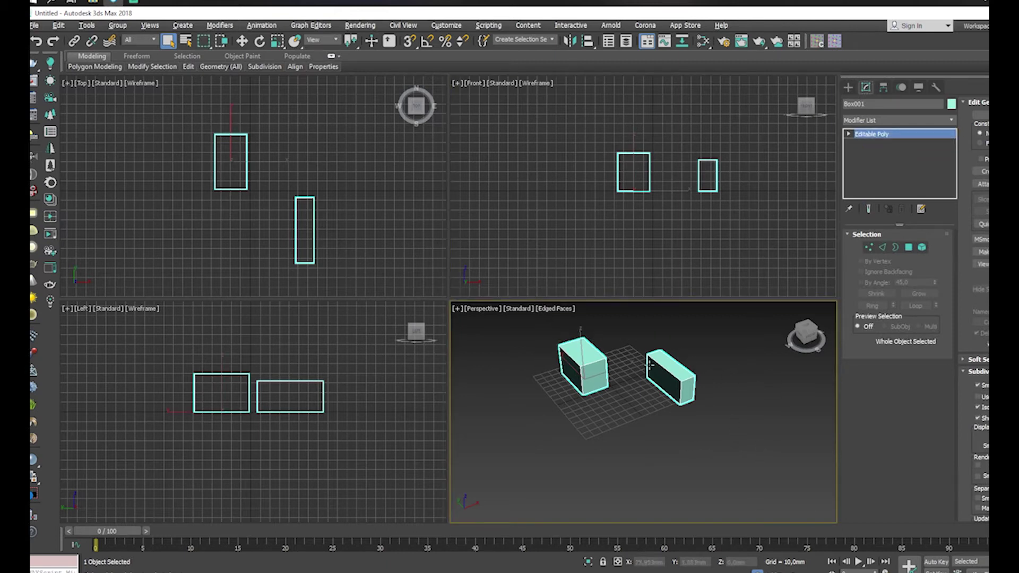
middle_drag(610, 375, 560, 356)
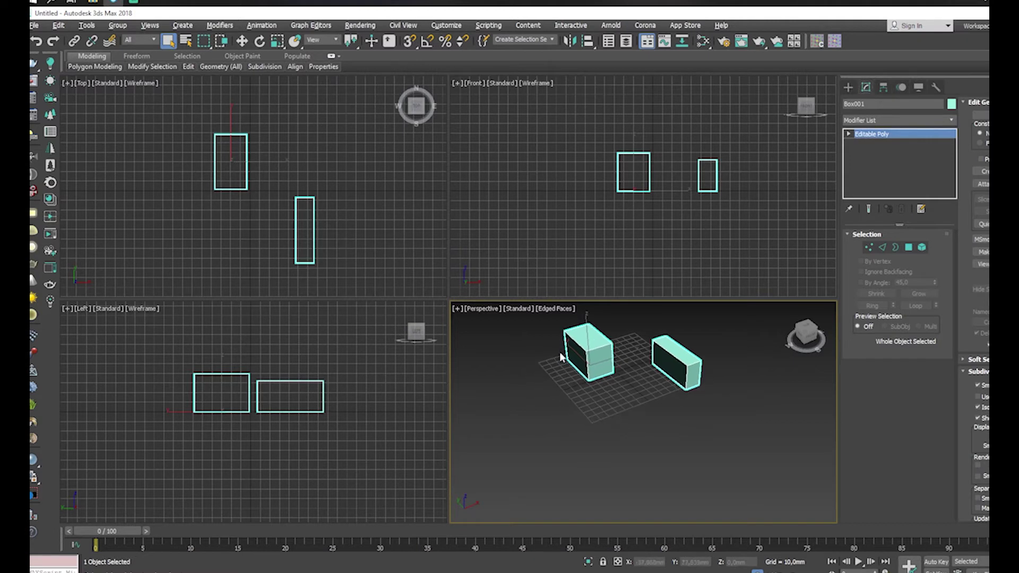
drag(791, 477, 790, 477)
middle_drag(645, 413, 623, 443)
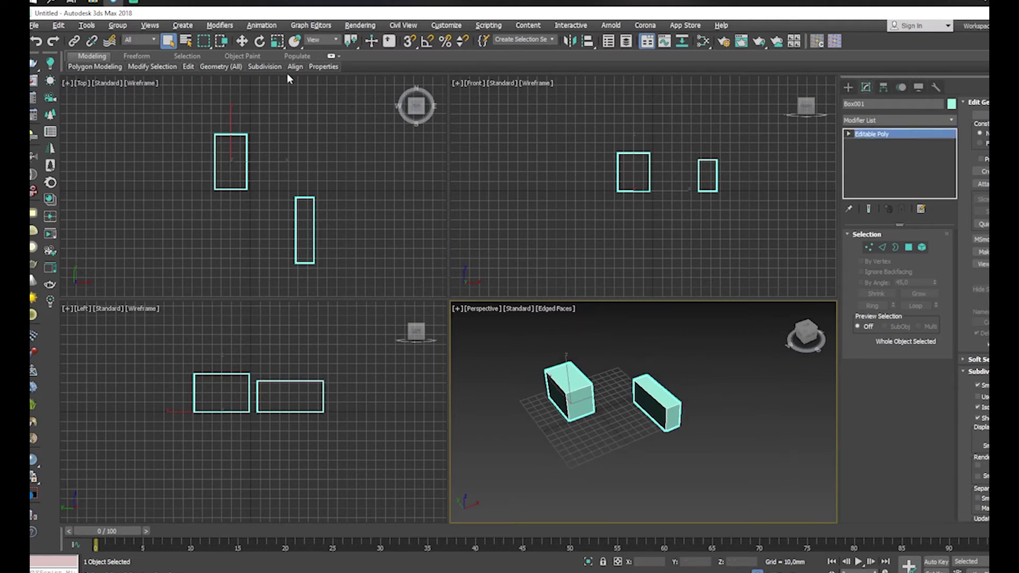
Step: Move the combined object in the ground plane to about X 103.1 mm, Y 116.2 mm
key(w)
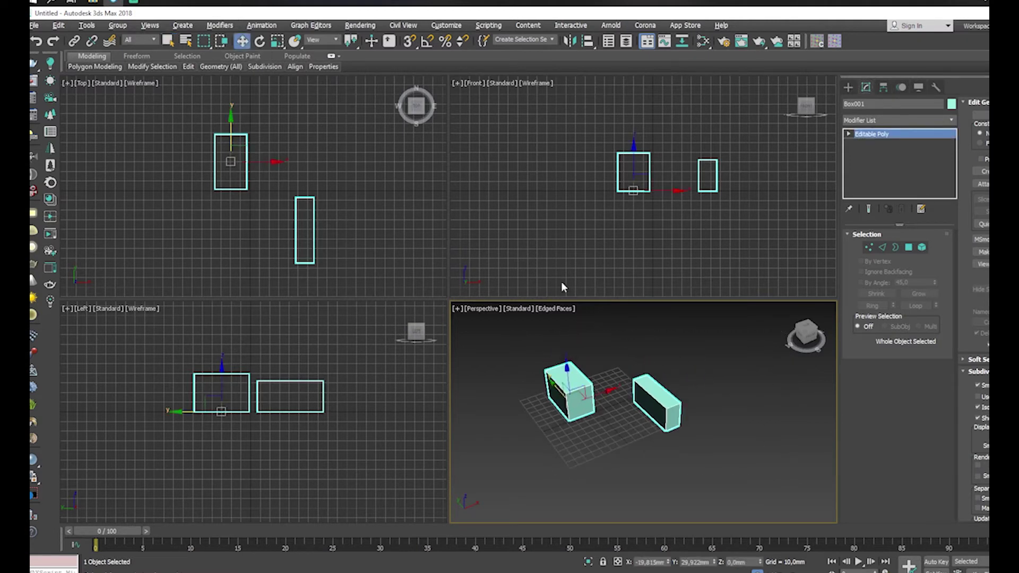
click(596, 406)
drag(554, 402, 410, 144)
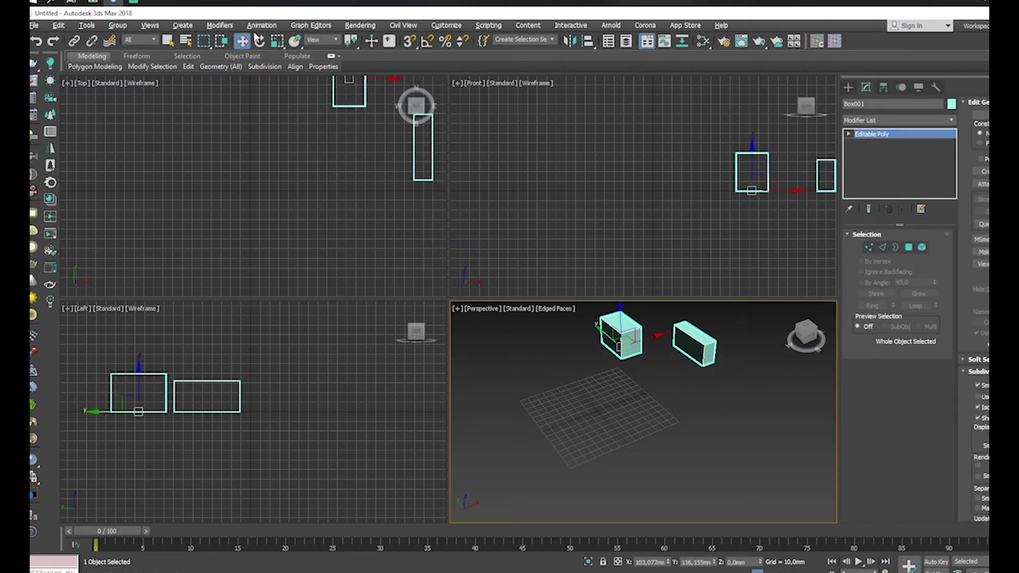
middle_drag(637, 375, 603, 429)
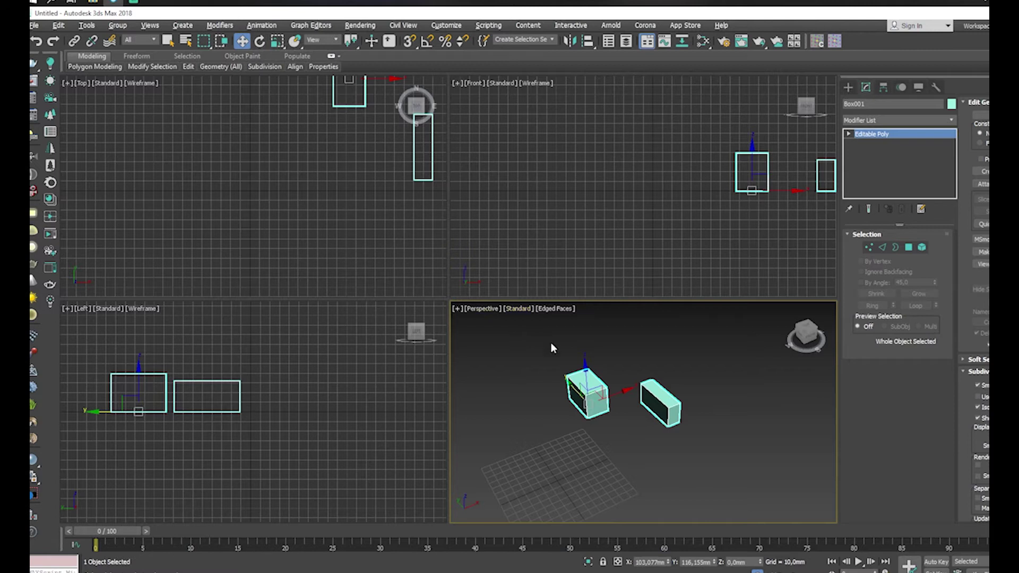
Step: Try rotating the combined object with the Rotate tool and undo the rotation
key(e)
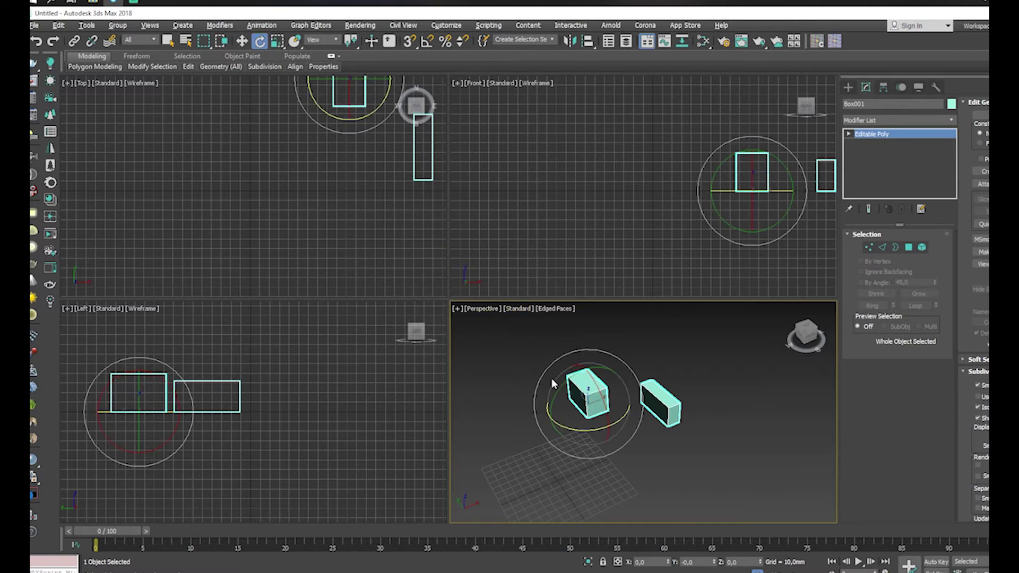
drag(552, 378, 571, 383)
key(ctrl+z)
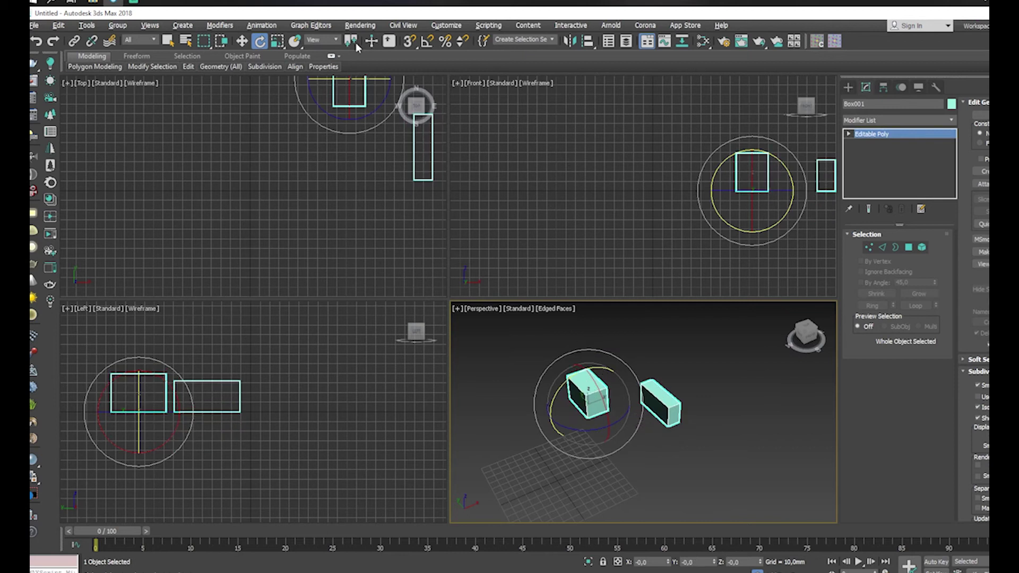
Step: Try scaling the combined object with the Scale tool and return to the Move tool
click(272, 43)
drag(599, 392, 620, 413)
key(w)
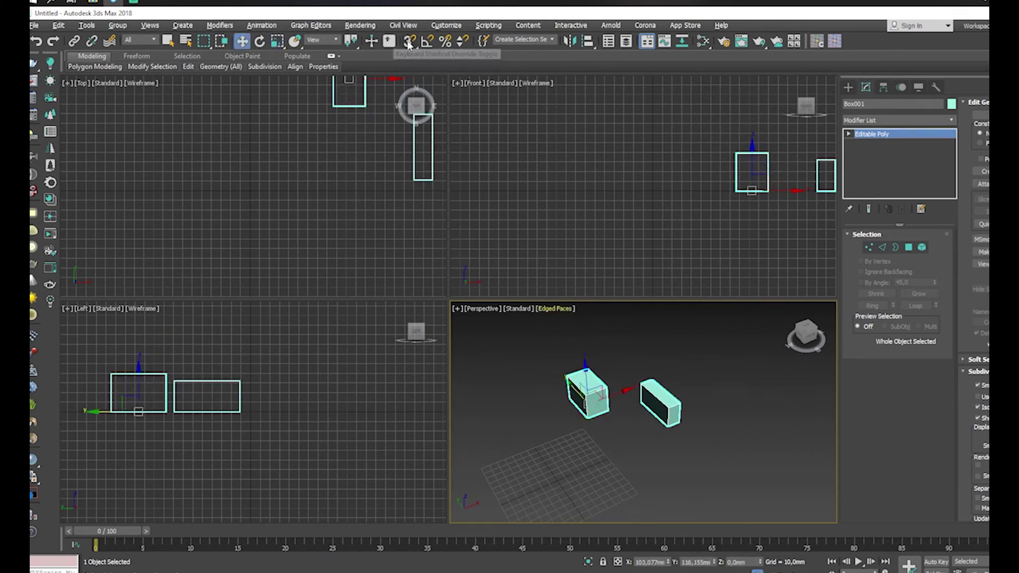
Step: Toggle 3D snapping on and off, leave Angle Snap on, and mirror the combined object across the X axis with No Clone
click(409, 42)
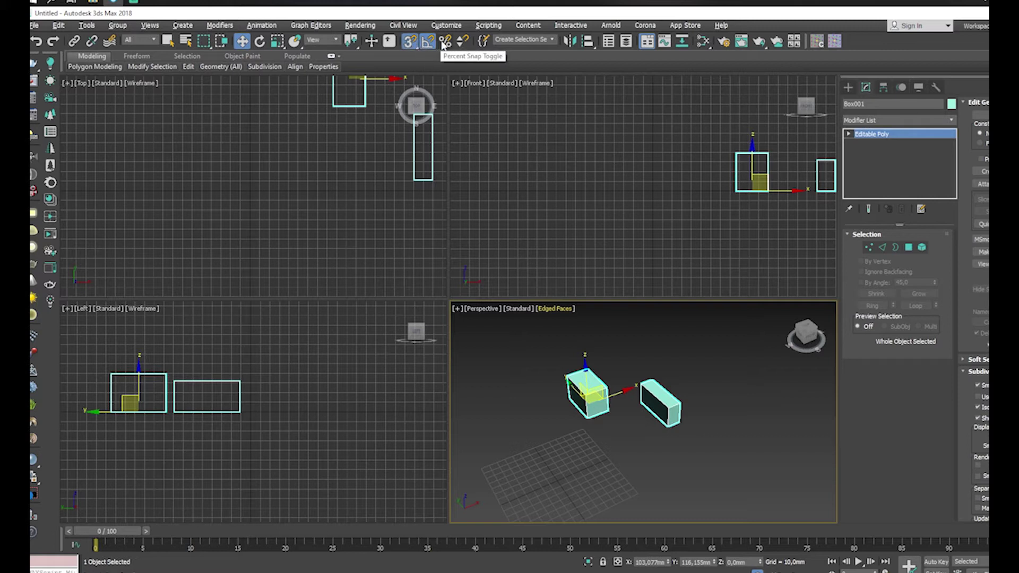
click(409, 41)
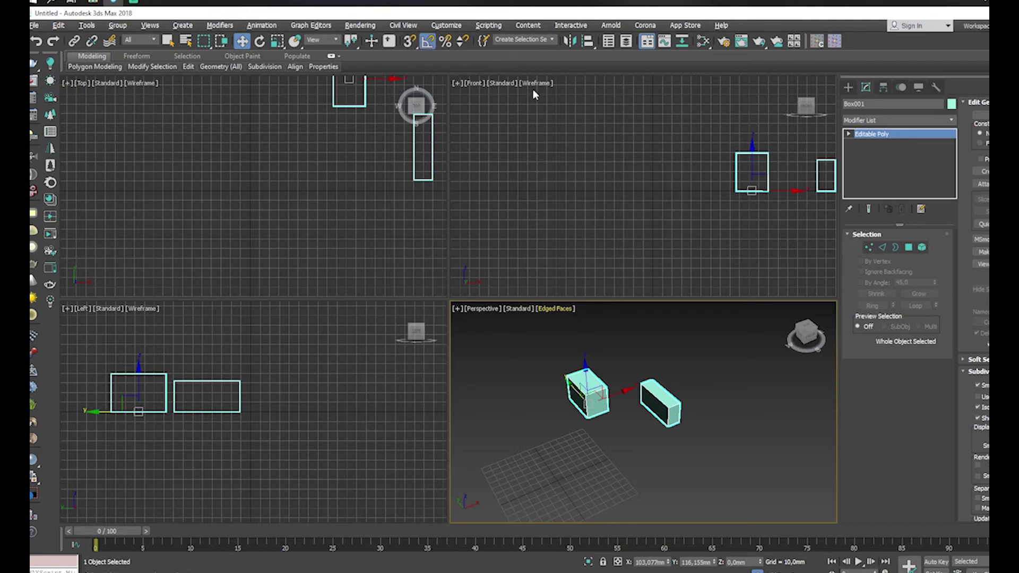
click(569, 42)
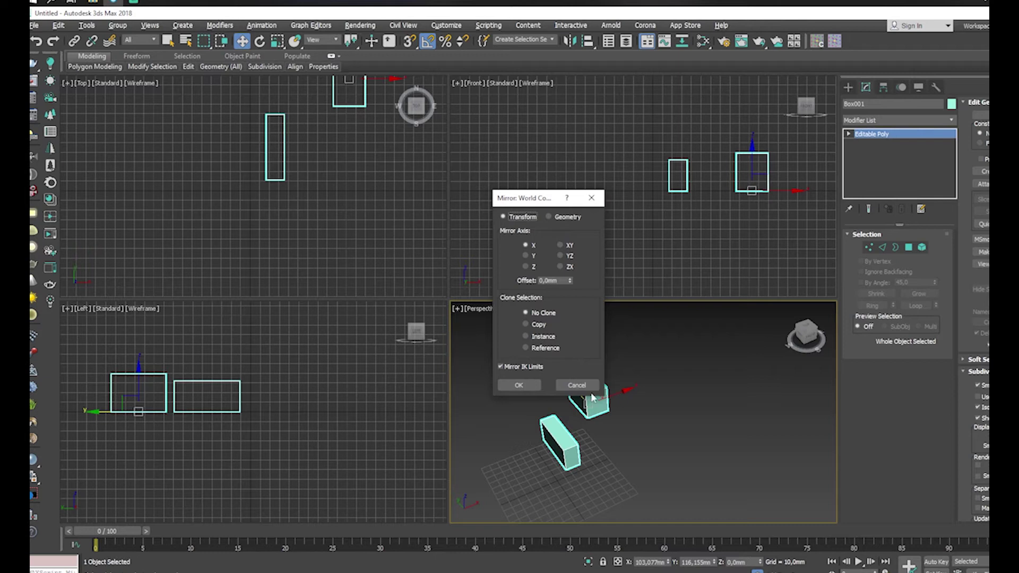
click(525, 385)
Step: Clone the mirrored object as a Copy, moving it along the X axis to about 462 mm
scroll(642, 396, down, 4)
drag(614, 395, 720, 374)
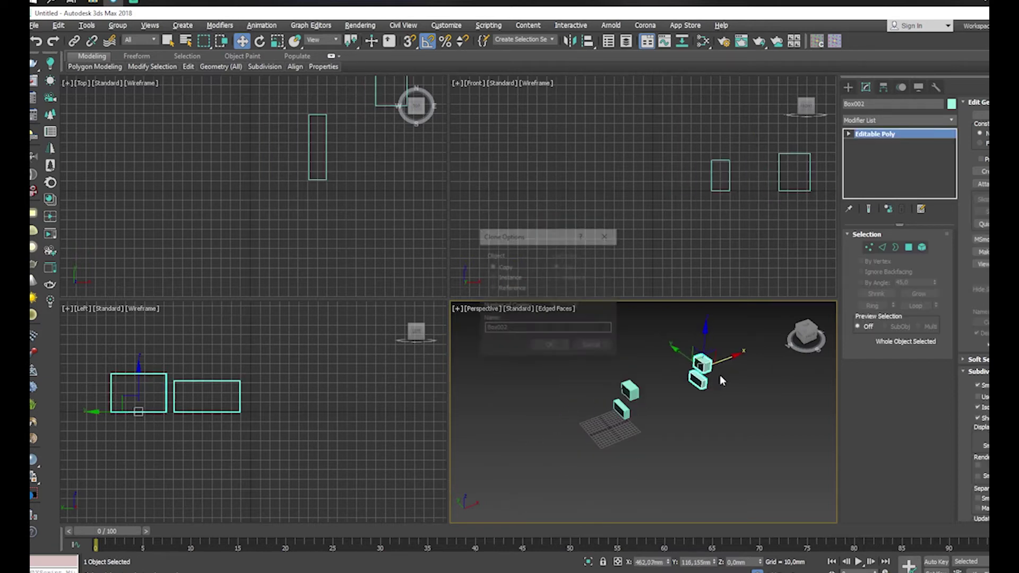
click(550, 346)
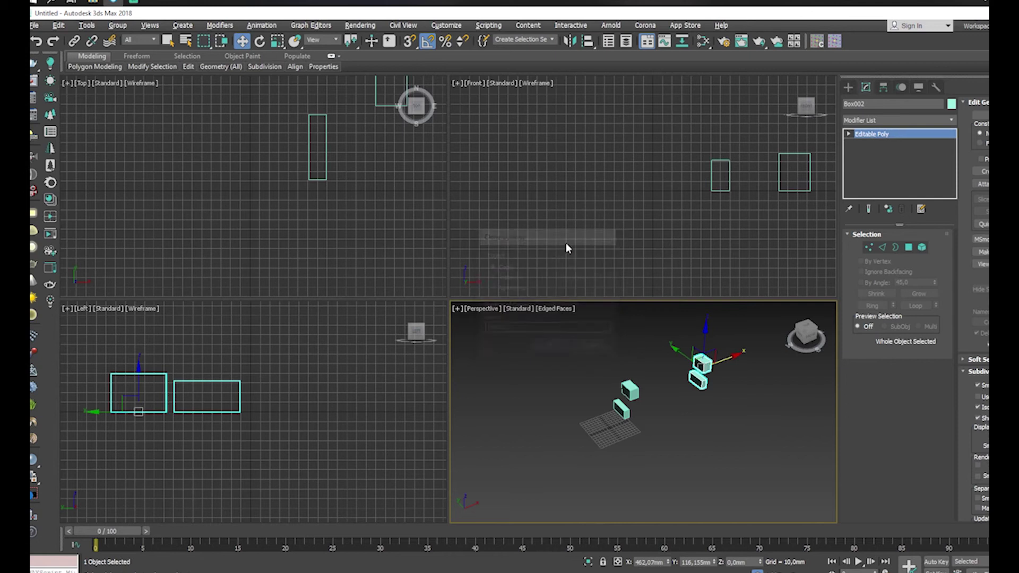
Step: Mirror the cloned copy across the X axis with No Clone, previewing the Y axis first
click(576, 45)
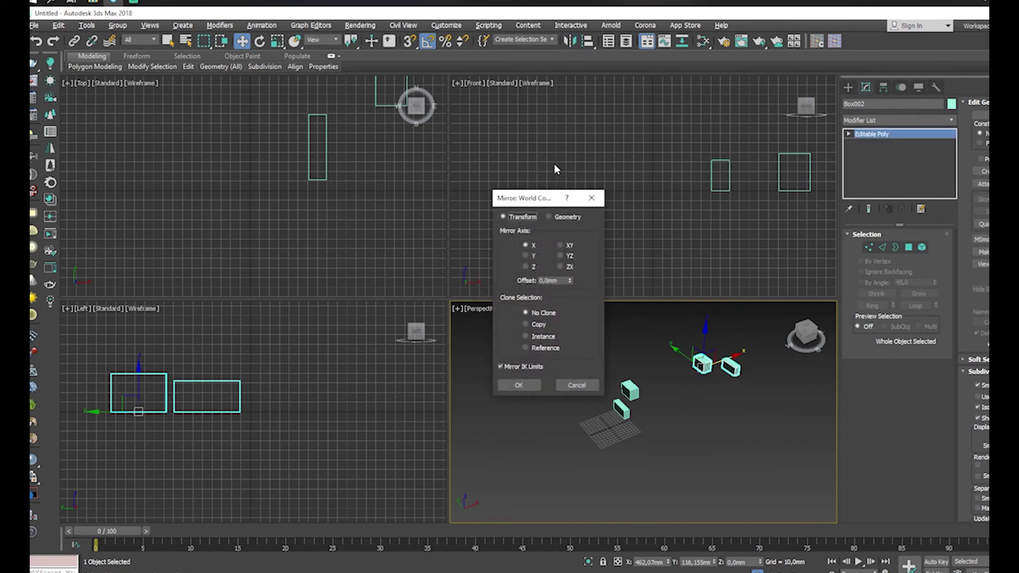
click(526, 256)
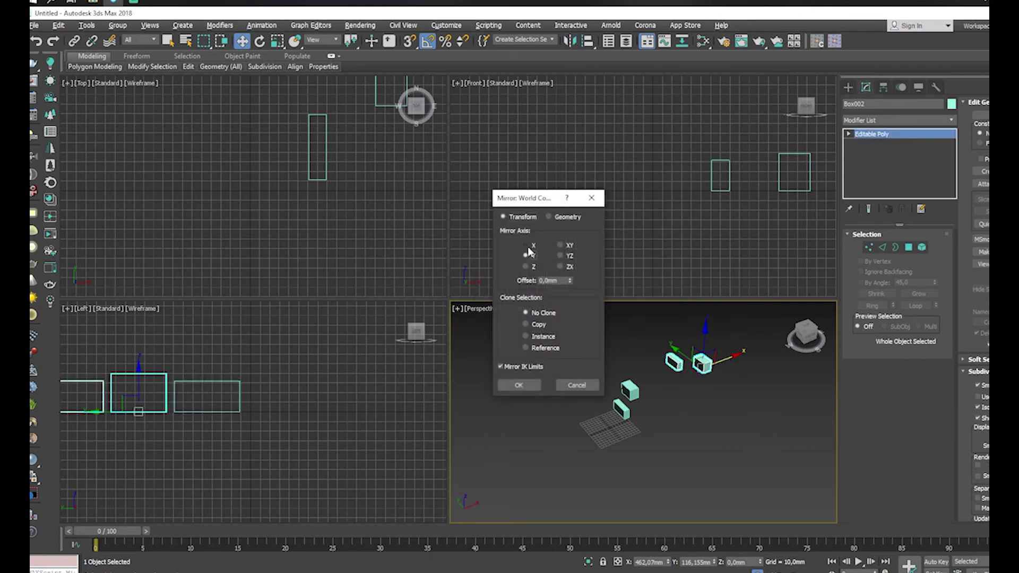
click(526, 246)
click(519, 385)
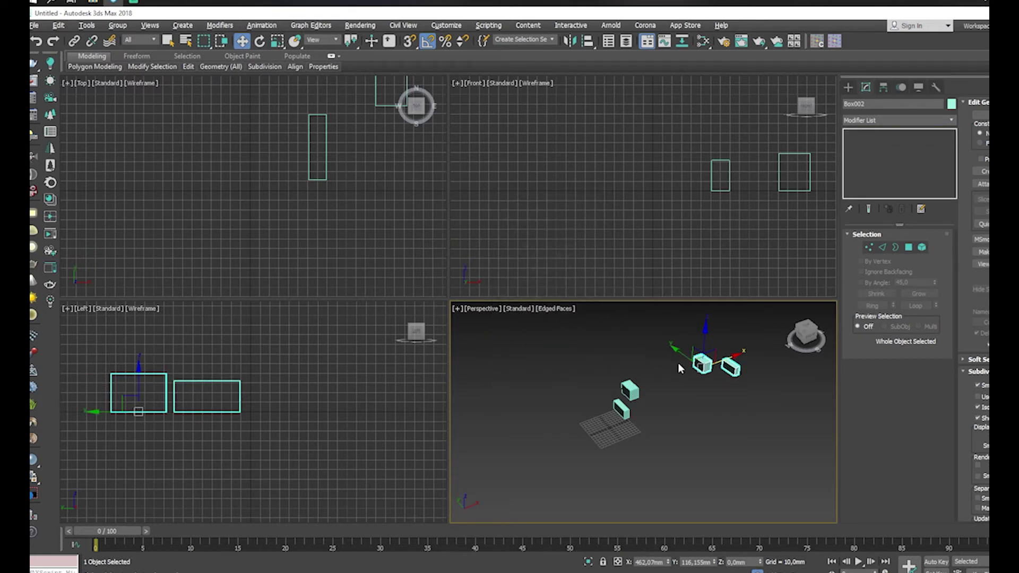
Step: Delete the mirrored copy and the original combined object to empty the scene
key(Delete)
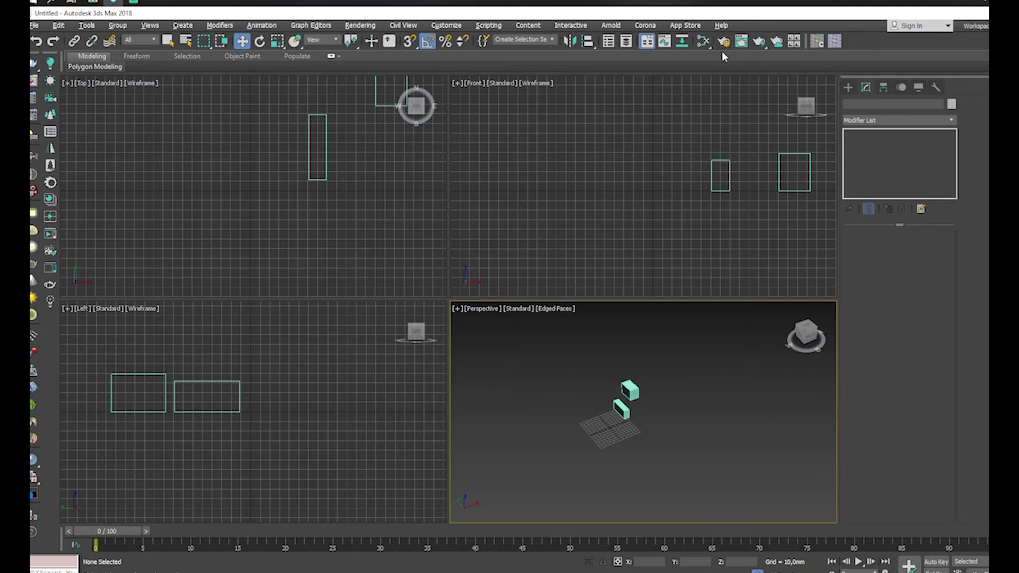
click(631, 402)
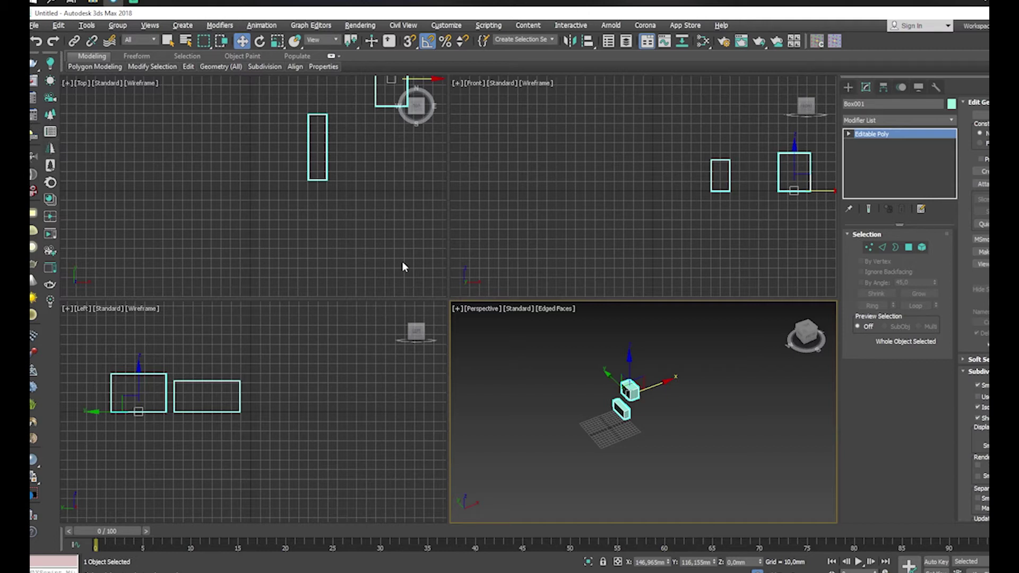
key(Delete)
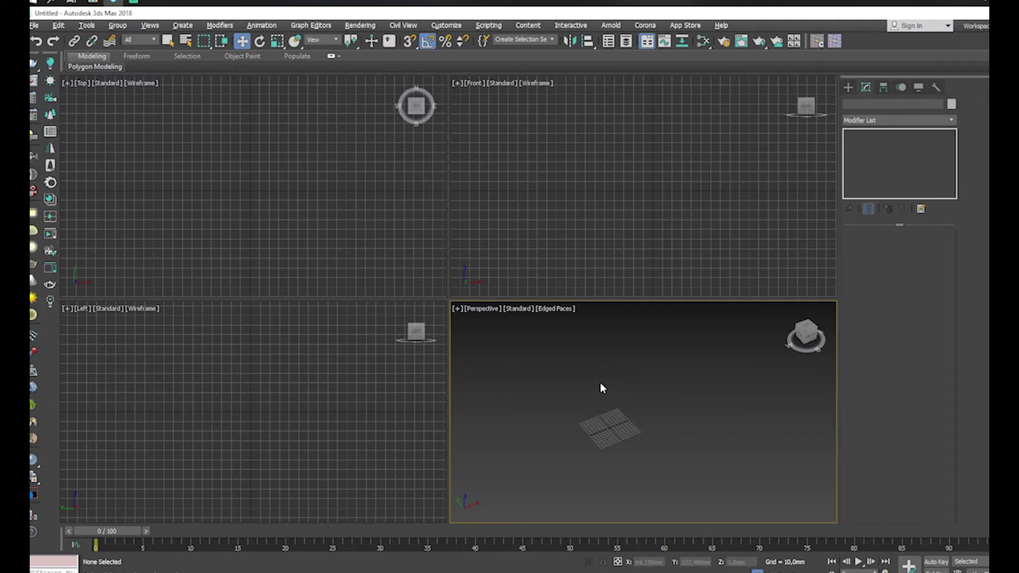
middle_drag(602, 388, 589, 348)
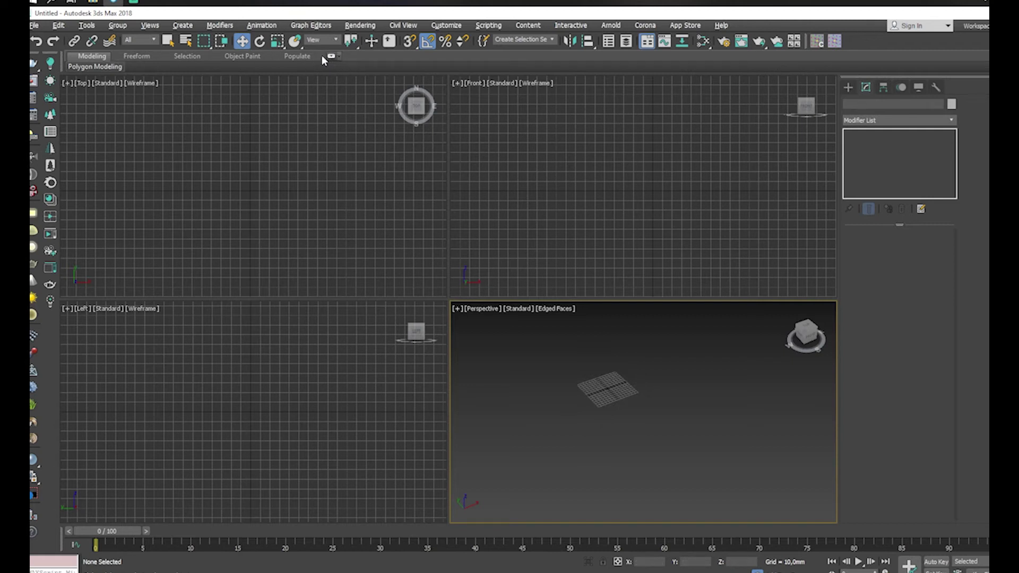
Step: Expand the ribbon, review its Modeling, Freeform, Selection, Object Paint and Populate tools, and collapse it again
click(114, 67)
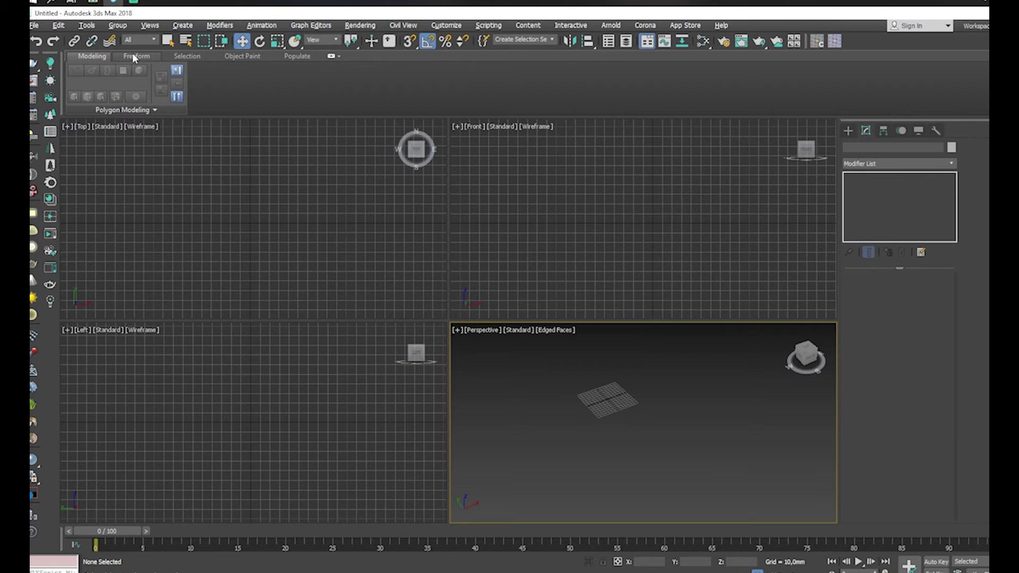
click(133, 56)
click(195, 57)
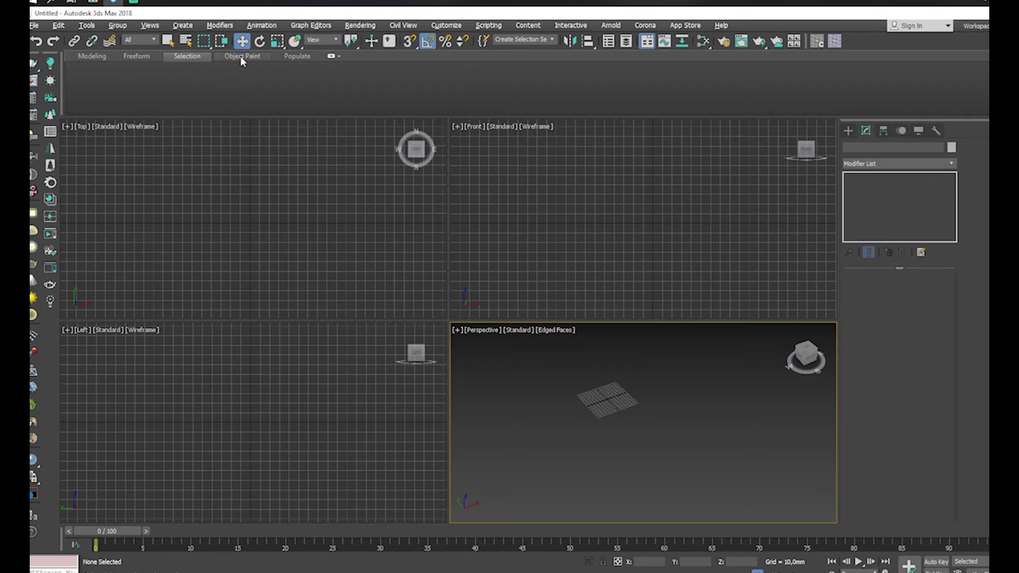
click(242, 58)
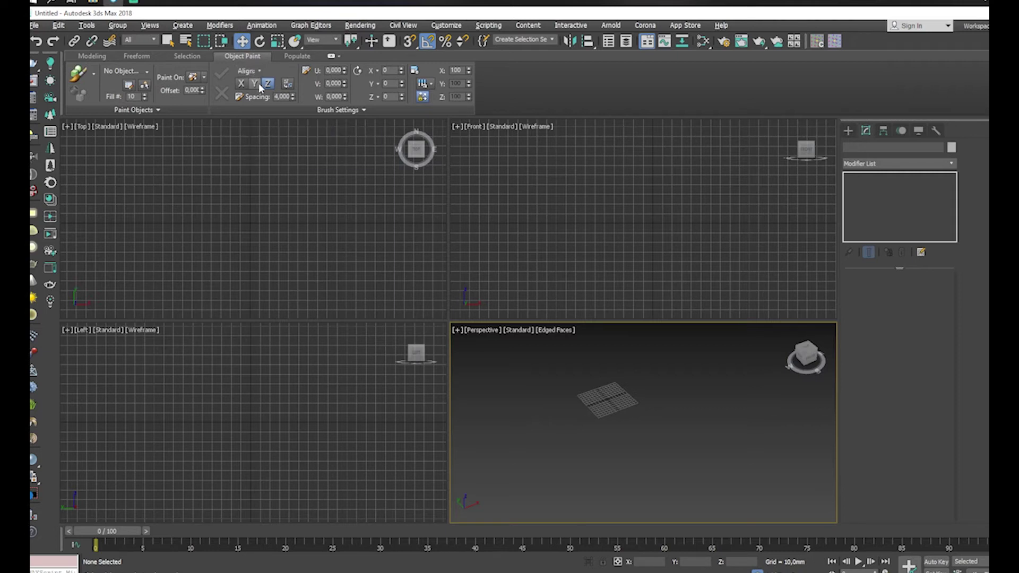
click(282, 59)
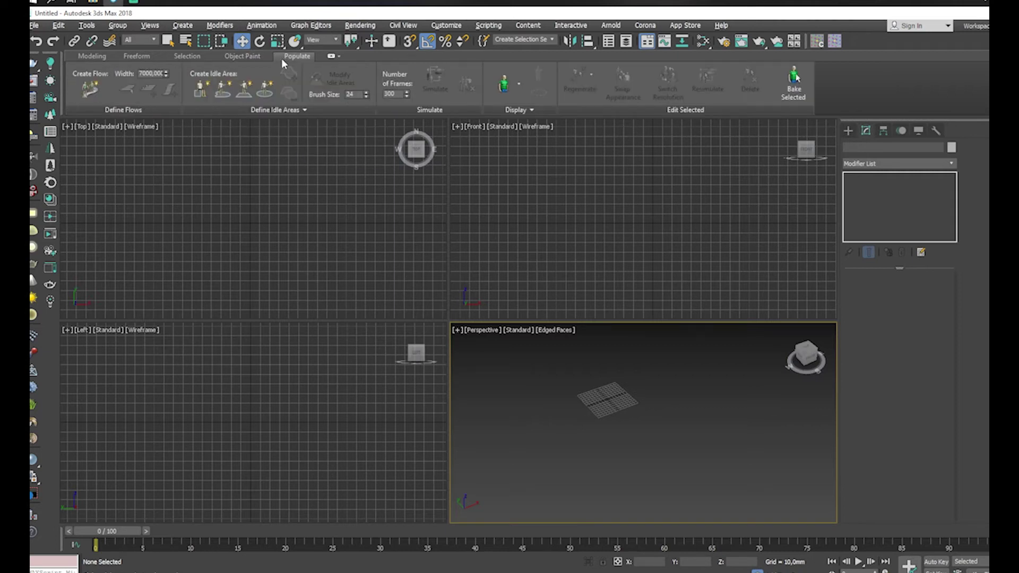
click(94, 56)
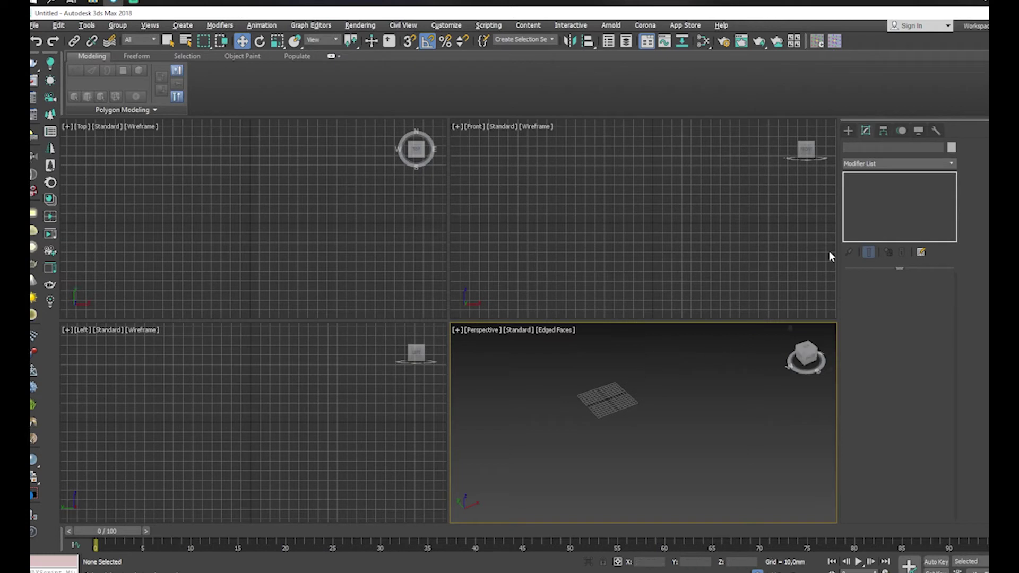
click(331, 57)
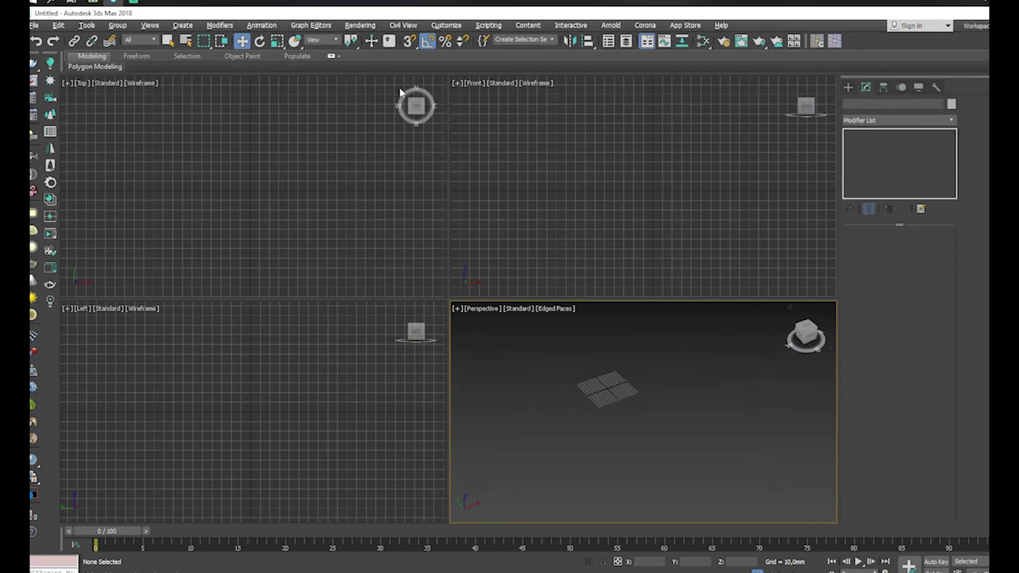
Step: Create a box about 52.5 mm long, 43.9 mm wide and 39.3 mm high on the grid, and maximize the Perspective viewport
click(848, 131)
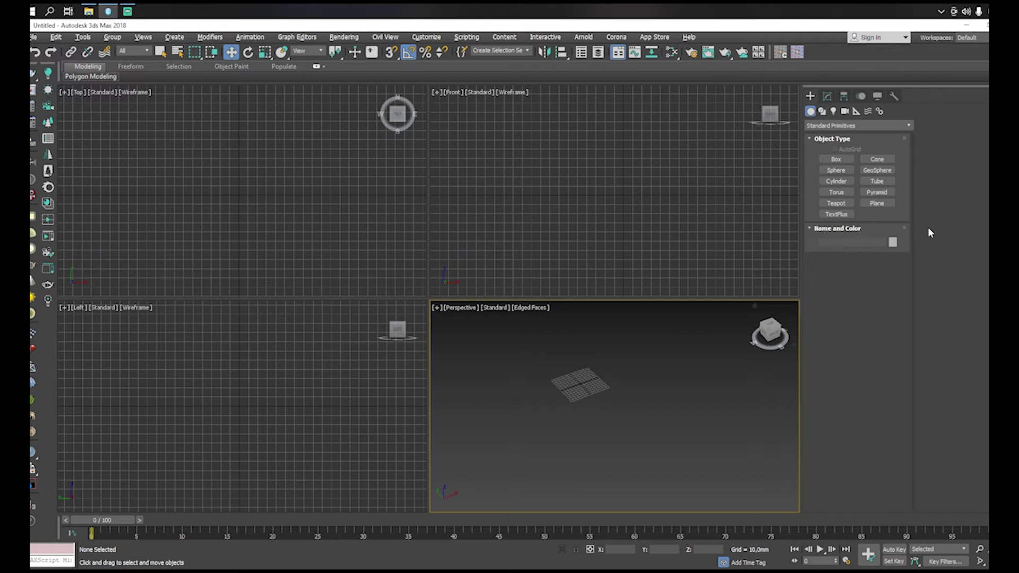
scroll(590, 393, up, 5)
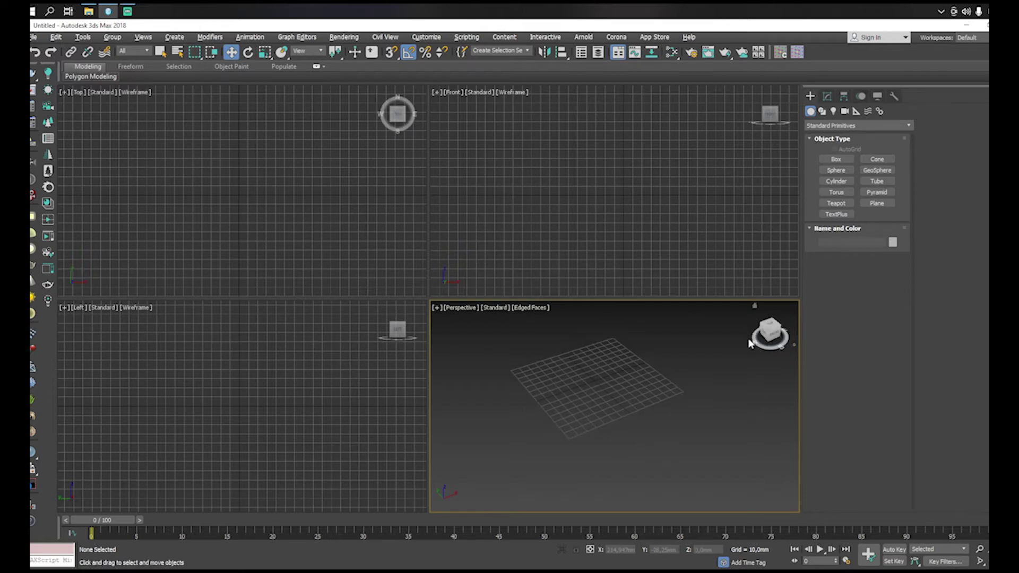
click(837, 159)
drag(564, 379, 623, 377)
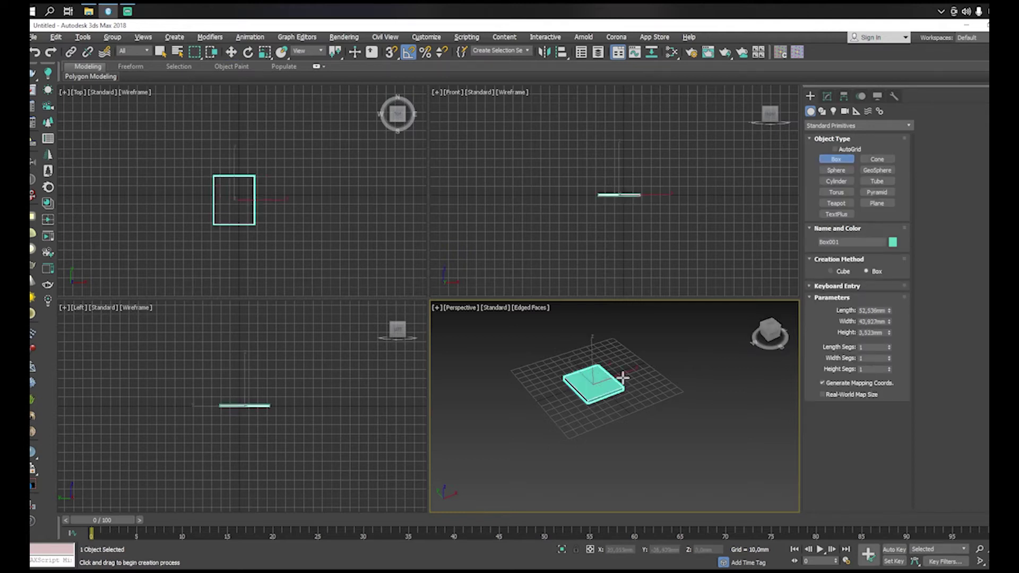
click(624, 378)
key(alt+w)
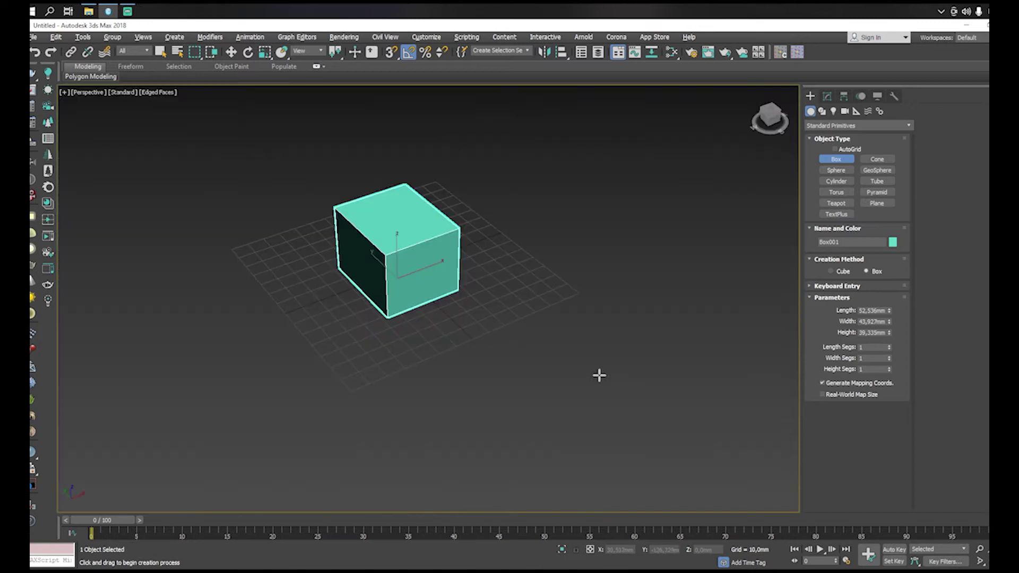
Step: Create a sphere beside the box and move it along the X axis until it stands clear of the box
middle_drag(485, 304, 577, 387)
key(w)
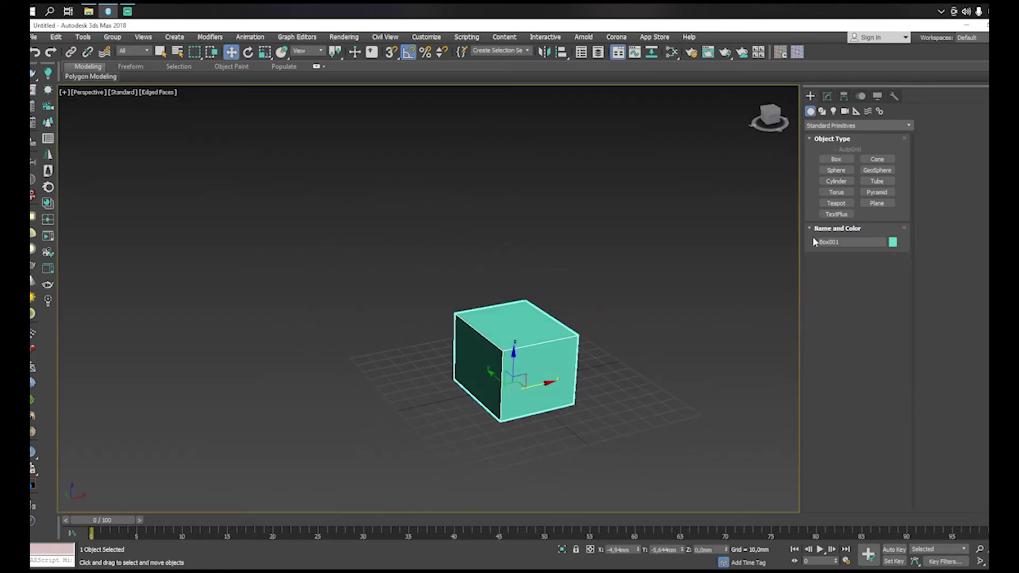
click(836, 170)
drag(612, 369, 642, 388)
middle_drag(642, 387, 538, 428)
key(w)
drag(536, 411, 591, 395)
alt+middle_drag(591, 396, 606, 347)
scroll(606, 348, down, 3)
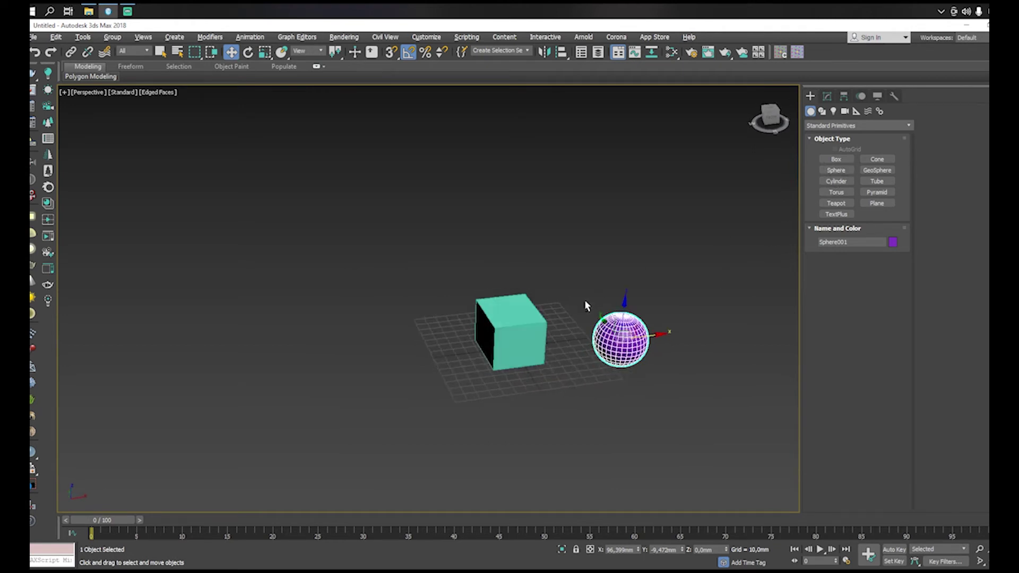
Step: Create a cylinder in front of the box, a thin torus near the sphere and a teapot beside the cylinder
click(836, 180)
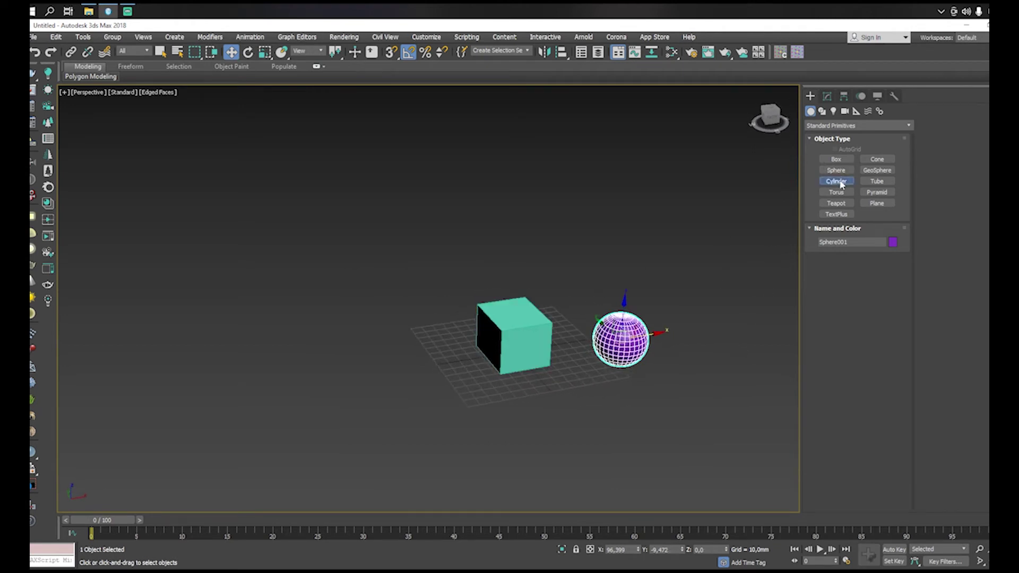
drag(556, 403, 578, 412)
click(581, 371)
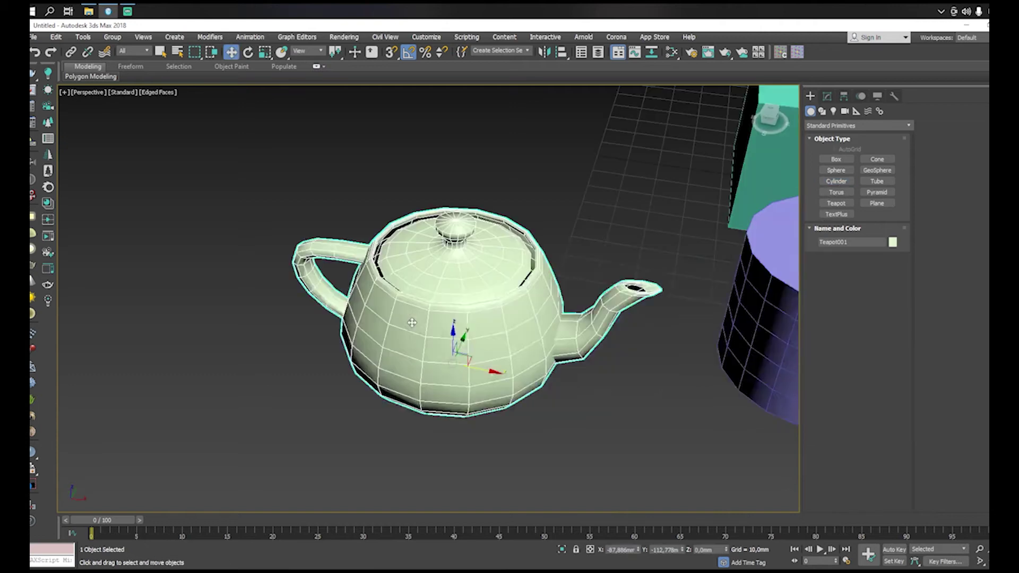
alt+middle_drag(411, 322, 444, 299)
scroll(444, 299, down, 3)
scroll(461, 310, down, 2)
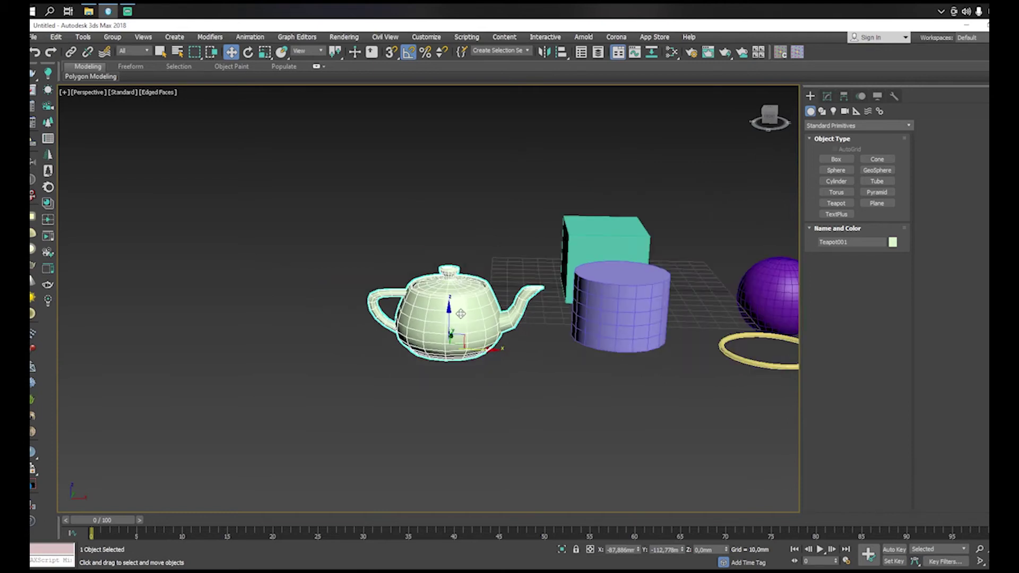
Step: Create a TextPlus object with its default text on the ground in front of the other primitives
click(844, 217)
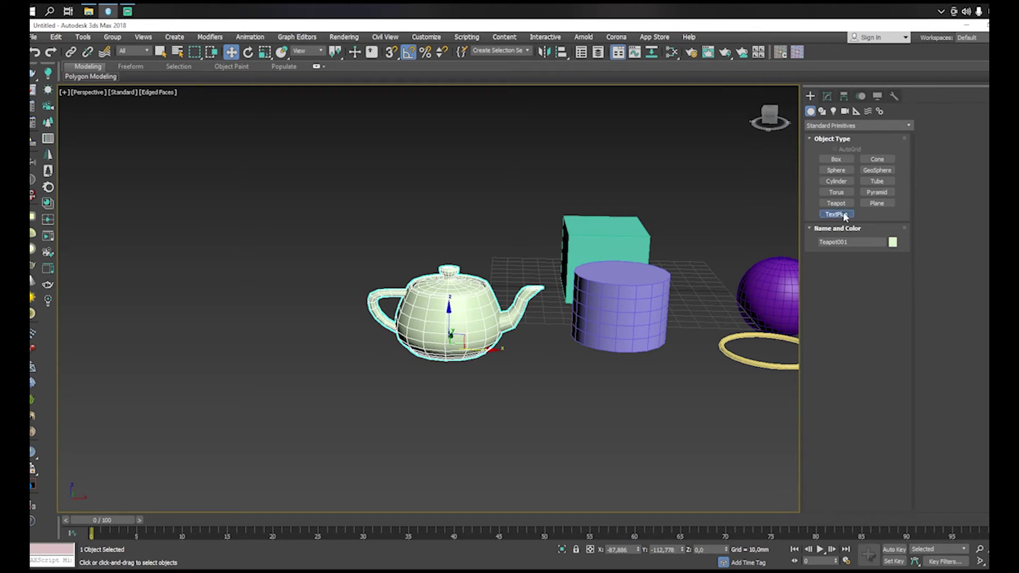
middle_drag(516, 353, 499, 330)
scroll(499, 330, down, 4)
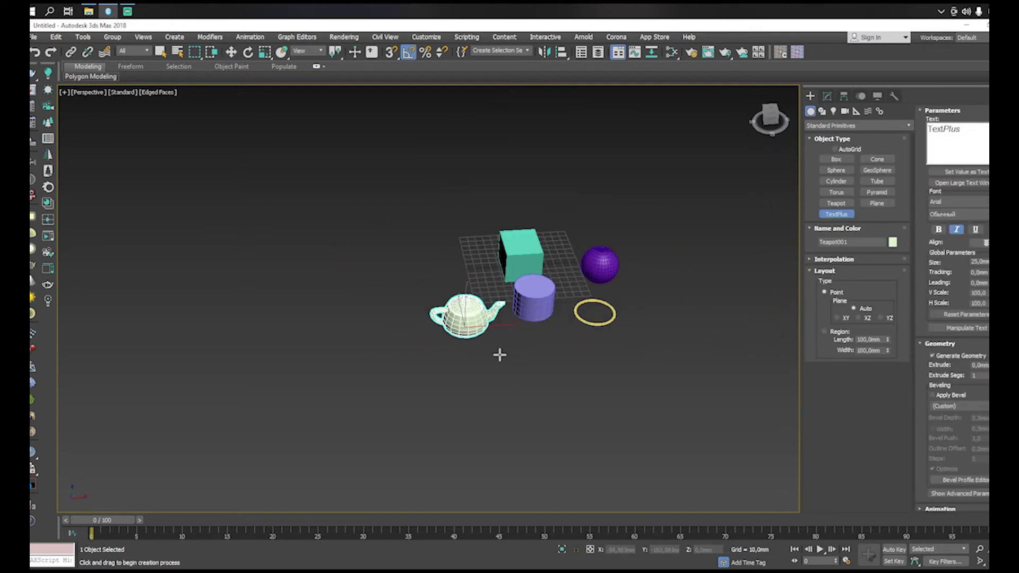
drag(491, 408, 656, 424)
right_click(630, 425)
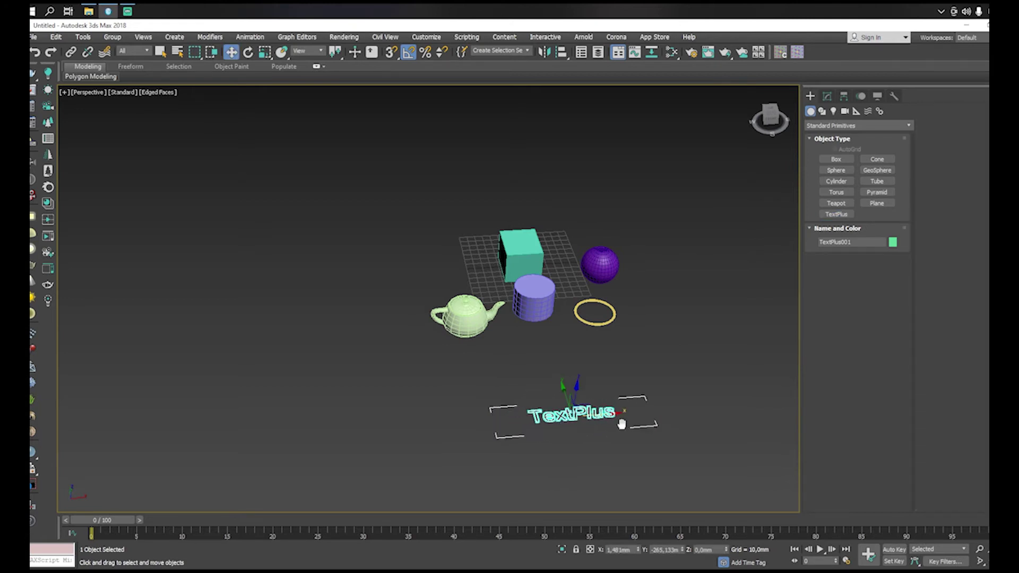
alt+middle_drag(620, 423, 532, 425)
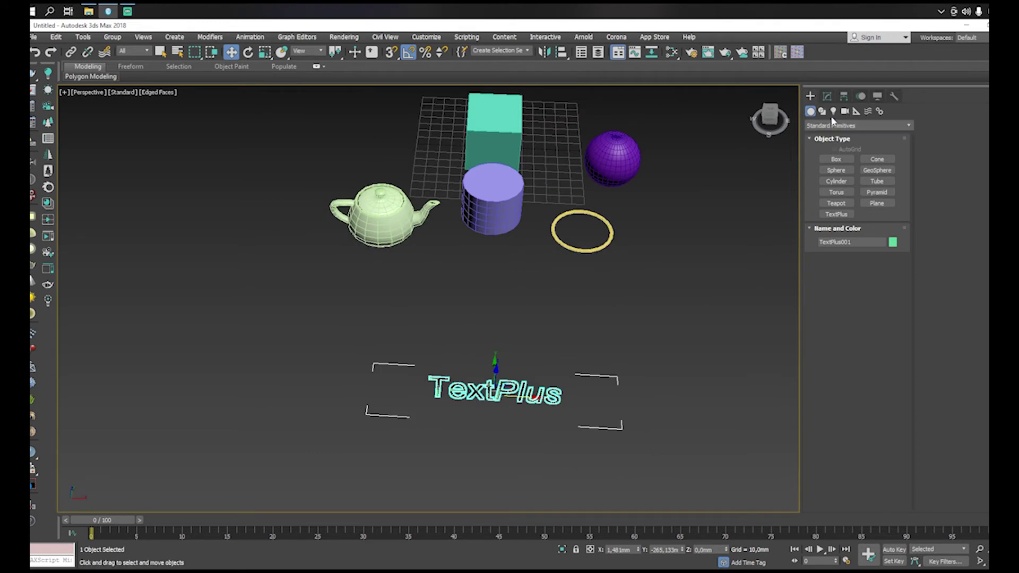
Step: Create a truncated cone with a base radius of about 23.3 mm on the far side of the torus
click(877, 159)
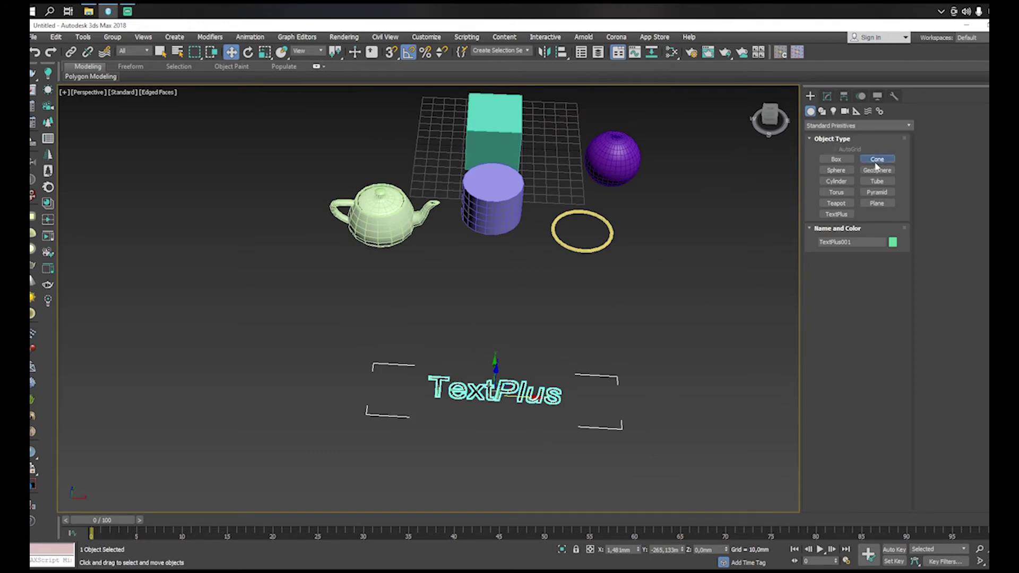
drag(685, 266, 705, 249)
click(724, 233)
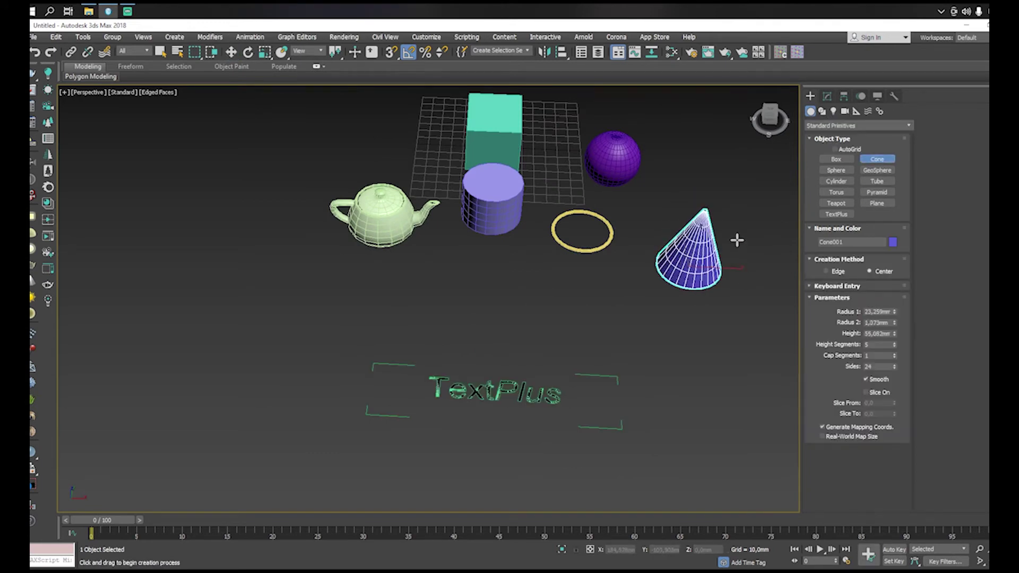
click(753, 227)
Step: Create a GeoSphere between the torus and the text, and raise it about 9.9 mm along Z
click(876, 171)
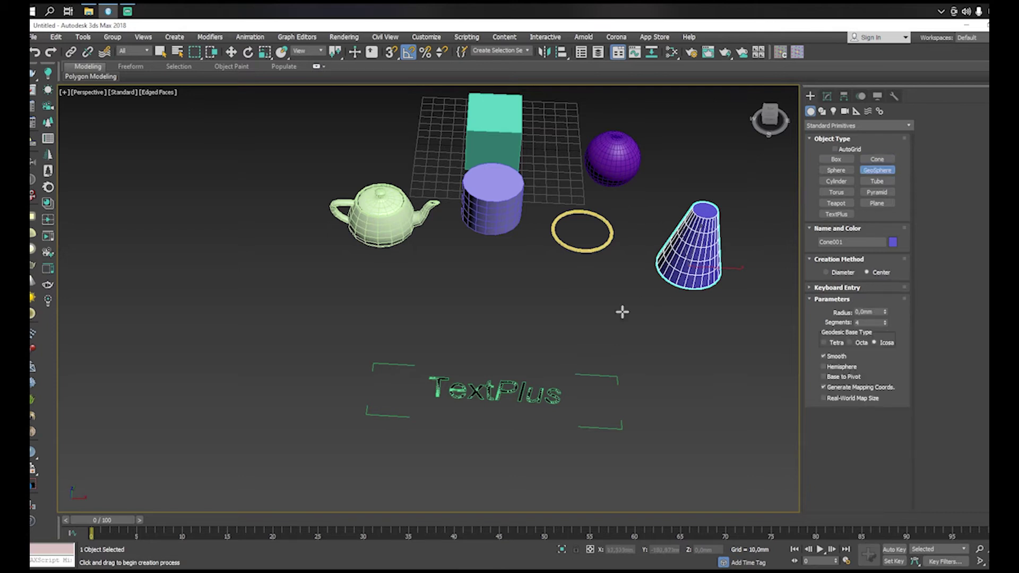
drag(580, 320, 610, 331)
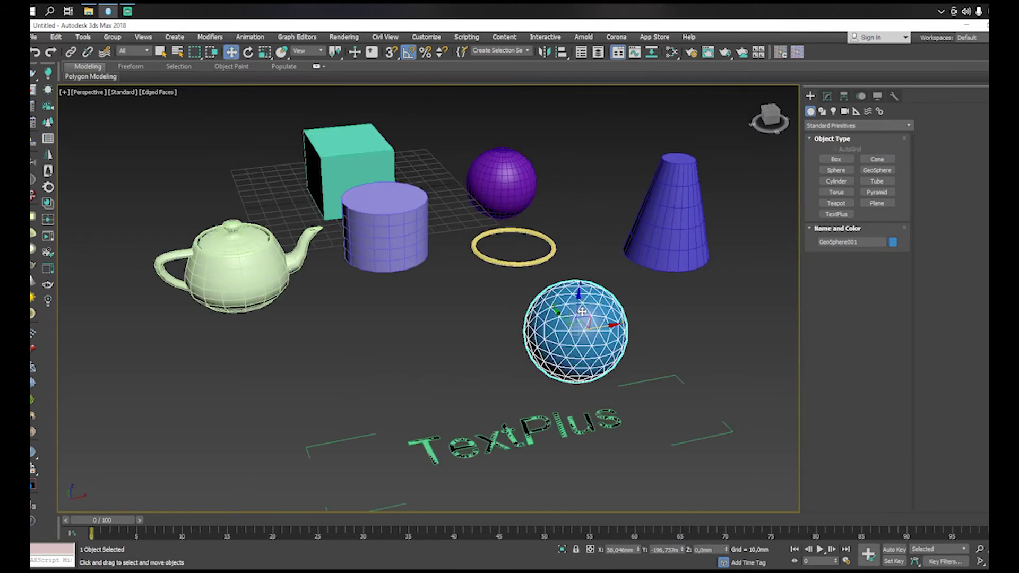
drag(580, 306, 580, 288)
alt+middle_drag(579, 288, 618, 288)
alt+middle_drag(614, 301, 566, 295)
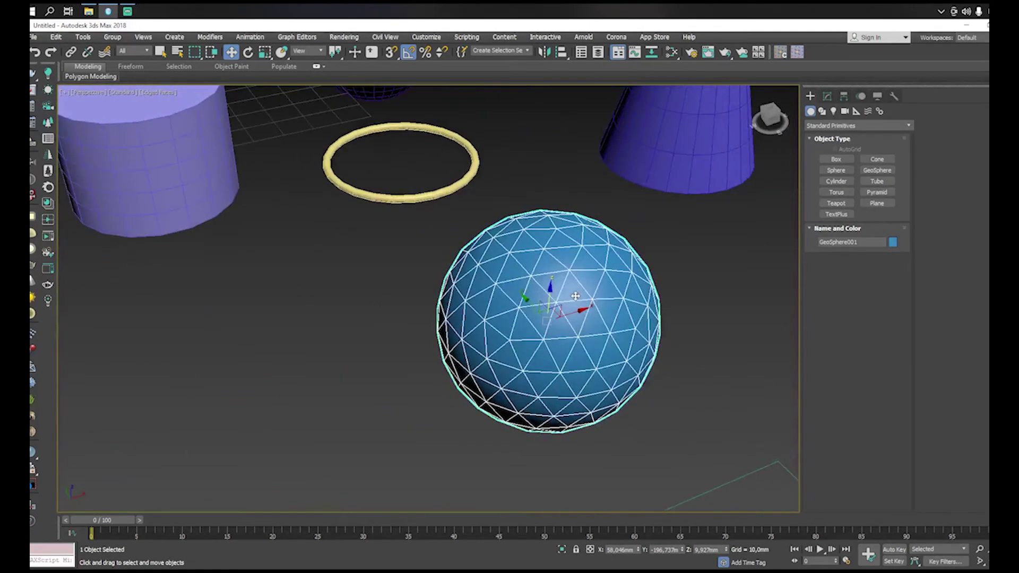
Step: Move the purple sphere next to the GeoSphere and select each in turn to compare their mesh structures
scroll(566, 295, down, 5)
click(447, 139)
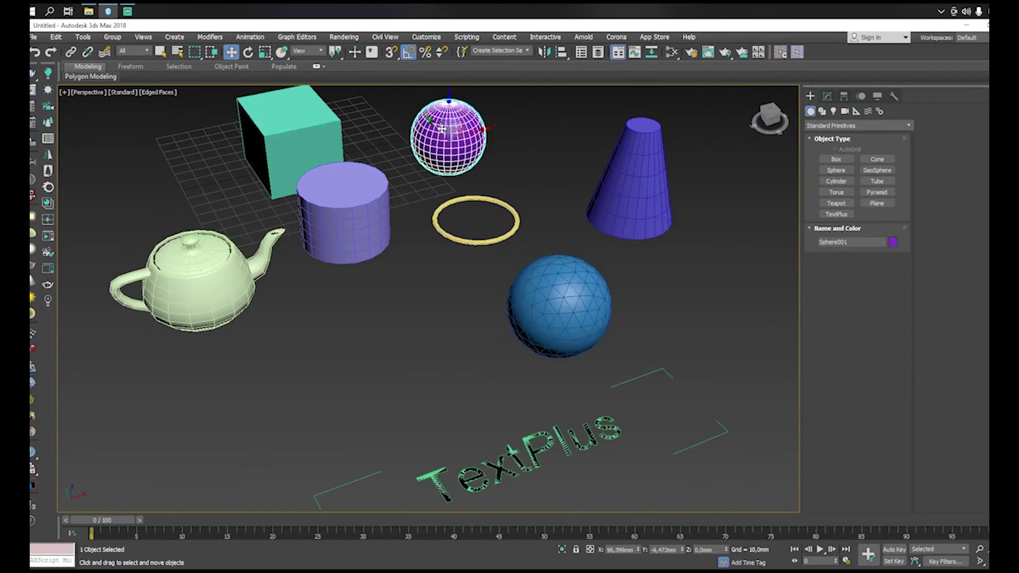
drag(441, 129, 671, 273)
scroll(538, 273, up, 6)
middle_drag(539, 273, 506, 270)
click(506, 269)
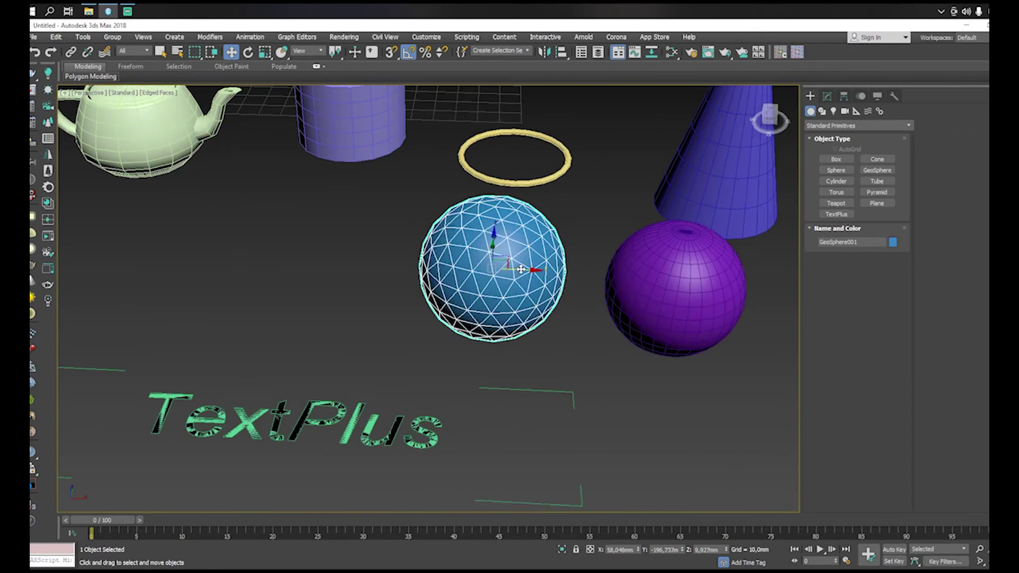
middle_drag(552, 260, 565, 292)
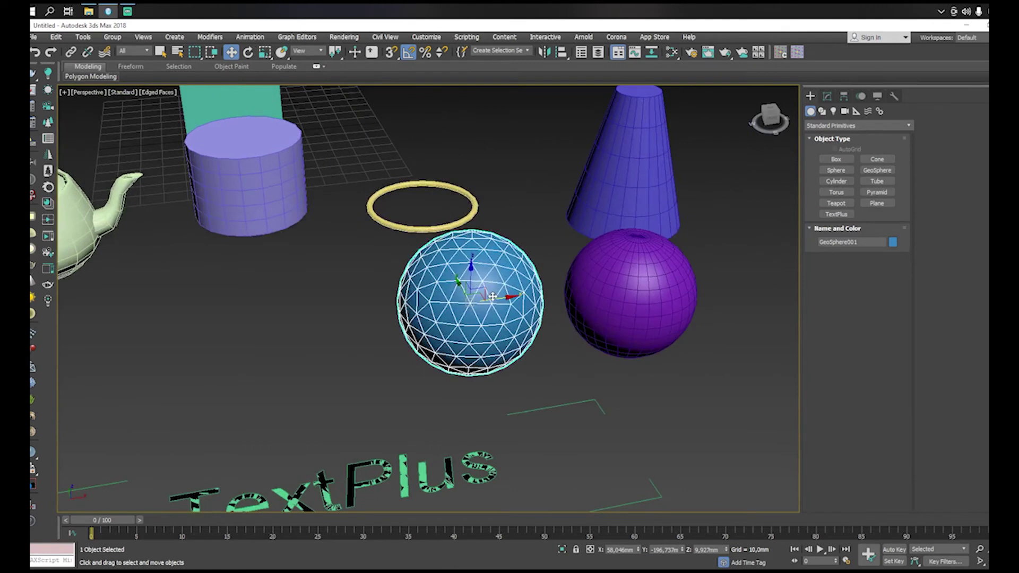
click(615, 281)
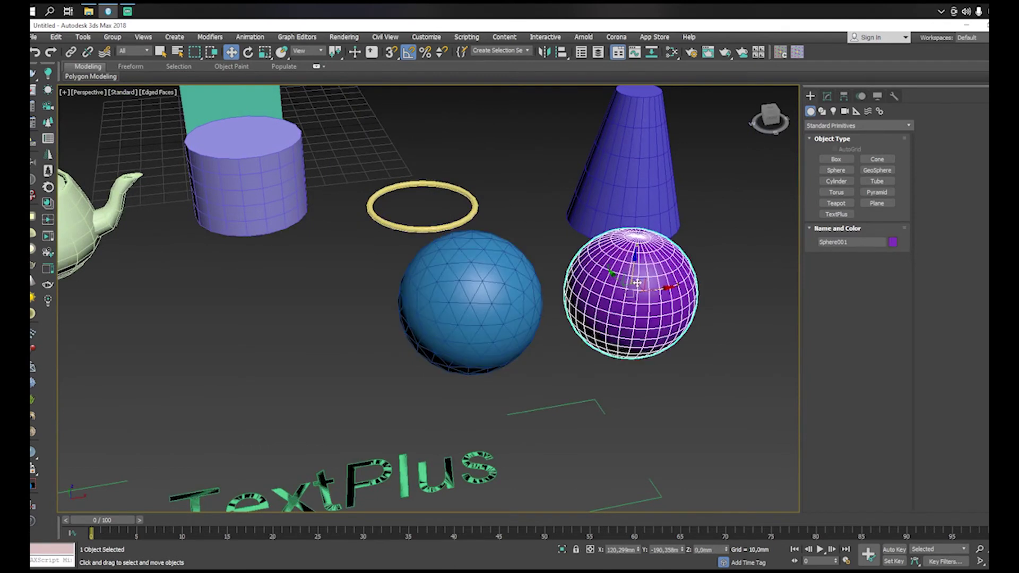
mouse_move(615, 280)
alt+middle_down()
mouse_move(639, 281)
mouse_move(633, 274)
alt+middle_up()
scroll(632, 226, down, 3)
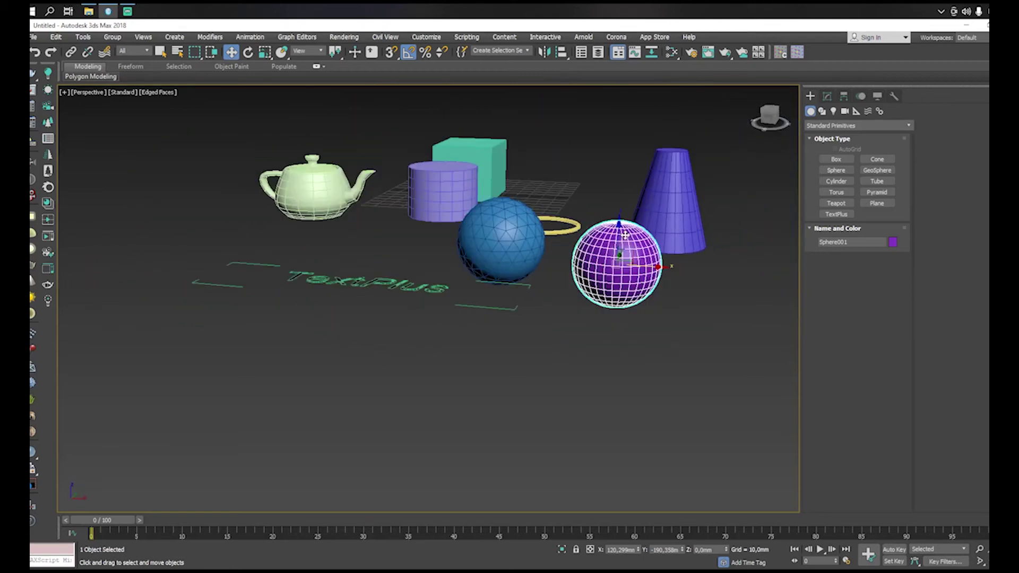
Step: Create a tube near the purple sphere with radii of about 21.4 and 27.4 mm and a height of about 47.5 mm
alt+middle_drag(631, 226, 627, 263)
click(890, 182)
drag(636, 361, 671, 384)
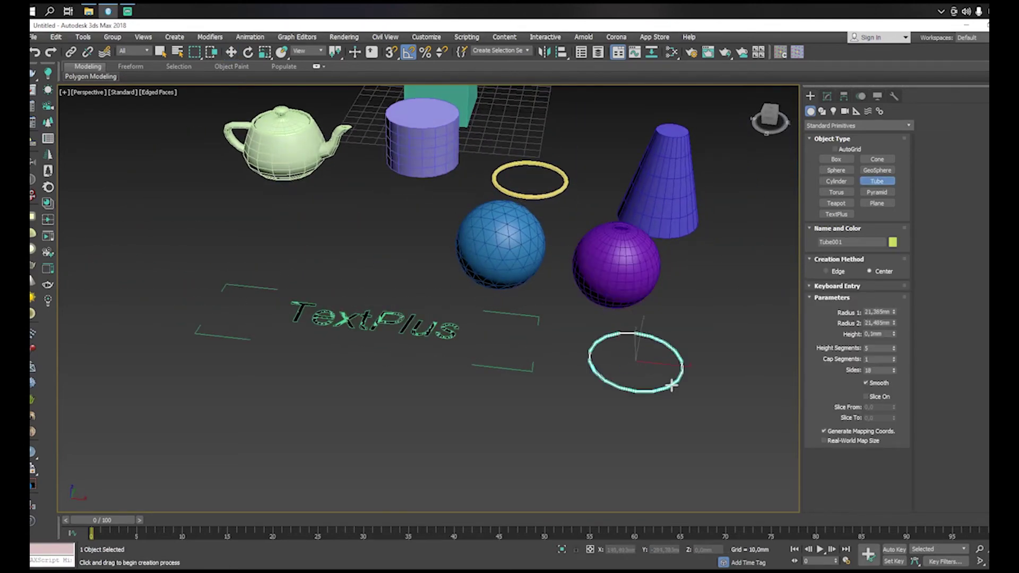
click(681, 338)
middle_drag(583, 351, 592, 310)
scroll(446, 350, down, 3)
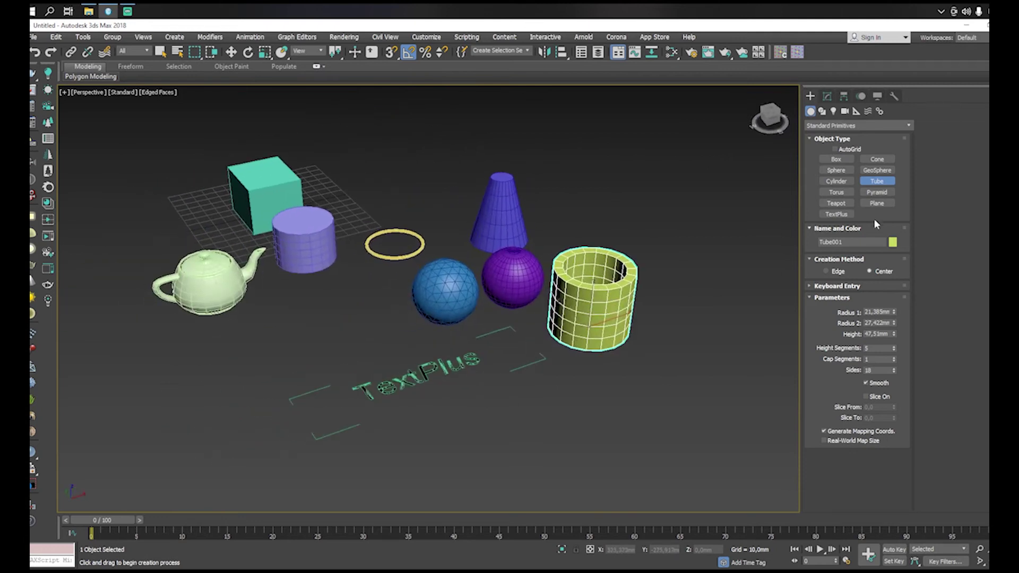
Step: Create a pyramid in front of the tube, about 24.2 mm wide, 29.7 mm deep and 45.6 mm high
click(876, 192)
drag(566, 436, 630, 453)
click(625, 382)
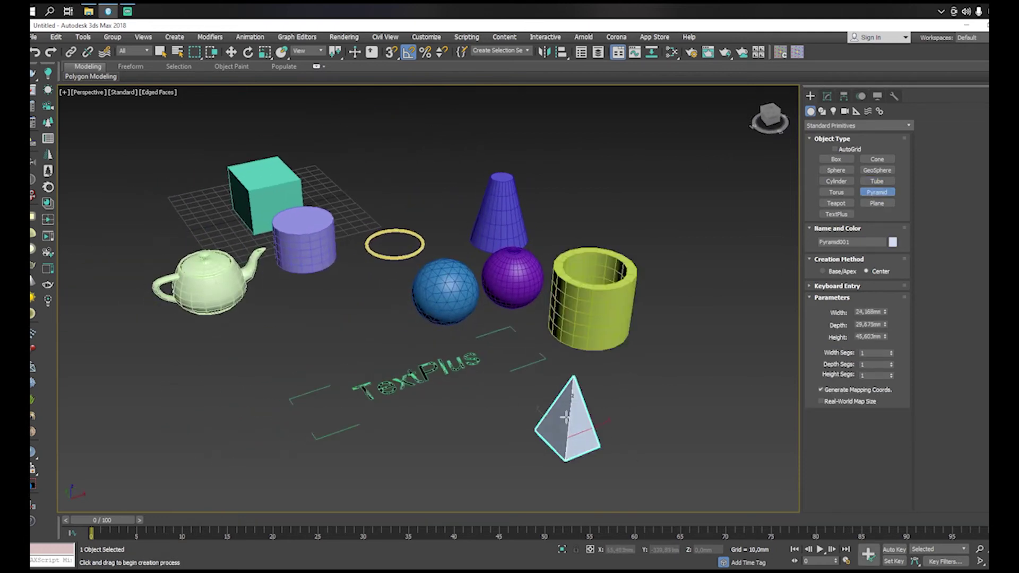
middle_drag(565, 417, 605, 347)
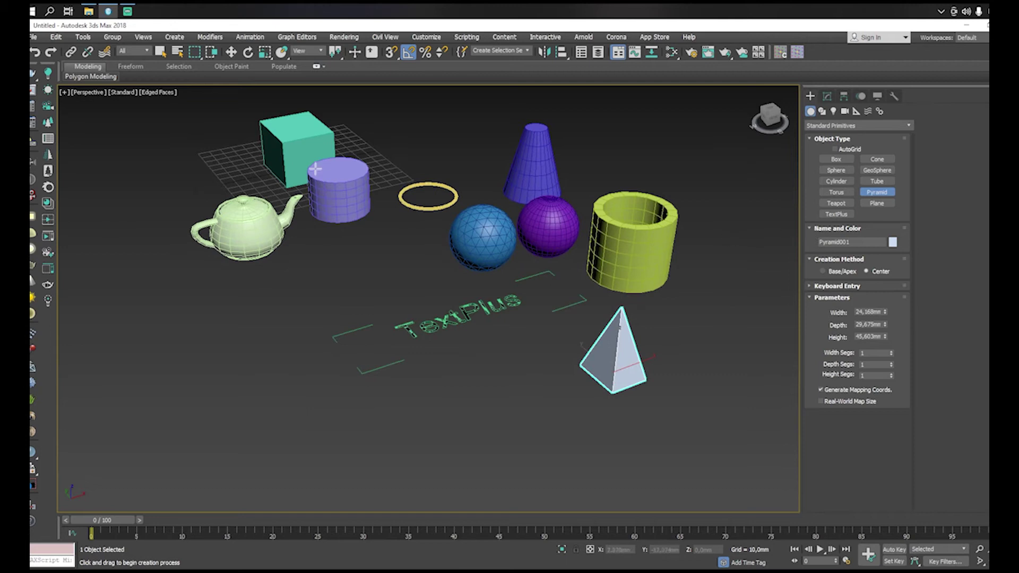
Step: Create a second, much narrower pyramid between the first pyramid and the tube, and return to the Move tool
drag(311, 156, 311, 157)
middle_drag(603, 377, 652, 354)
drag(670, 331, 692, 349)
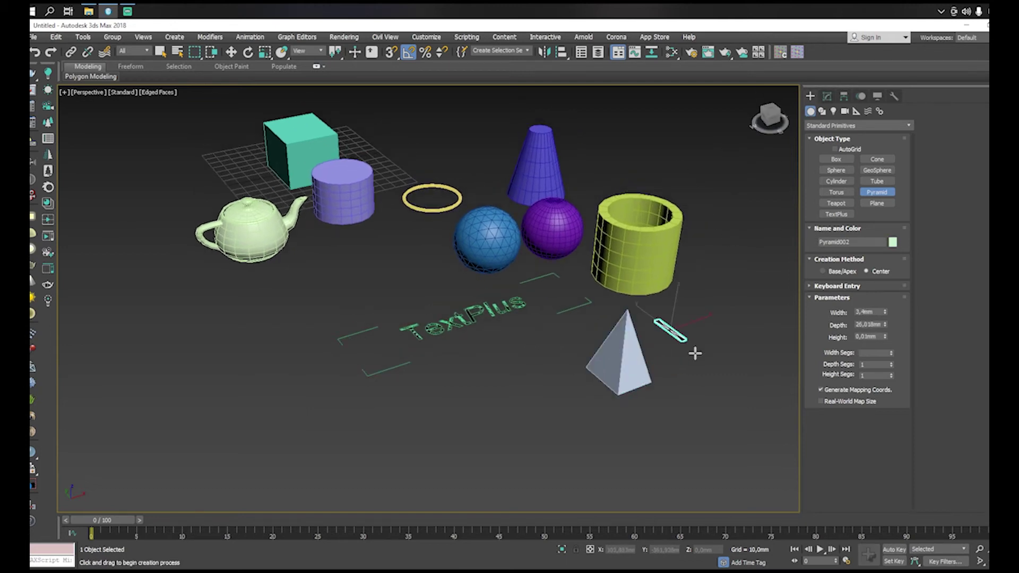
alt+middle_drag(556, 347, 520, 353)
middle_drag(475, 320, 520, 298)
click(457, 307)
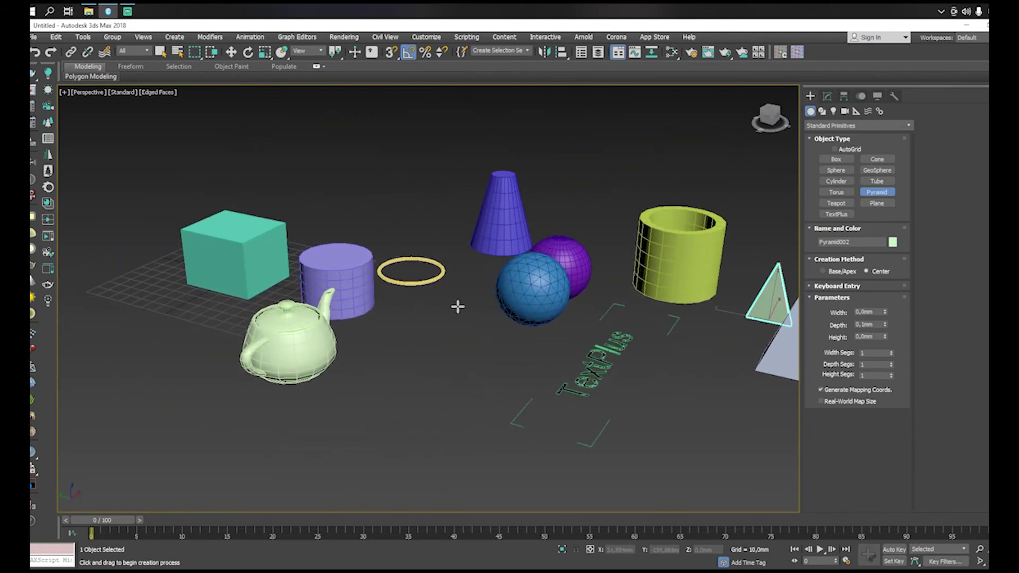
key(w)
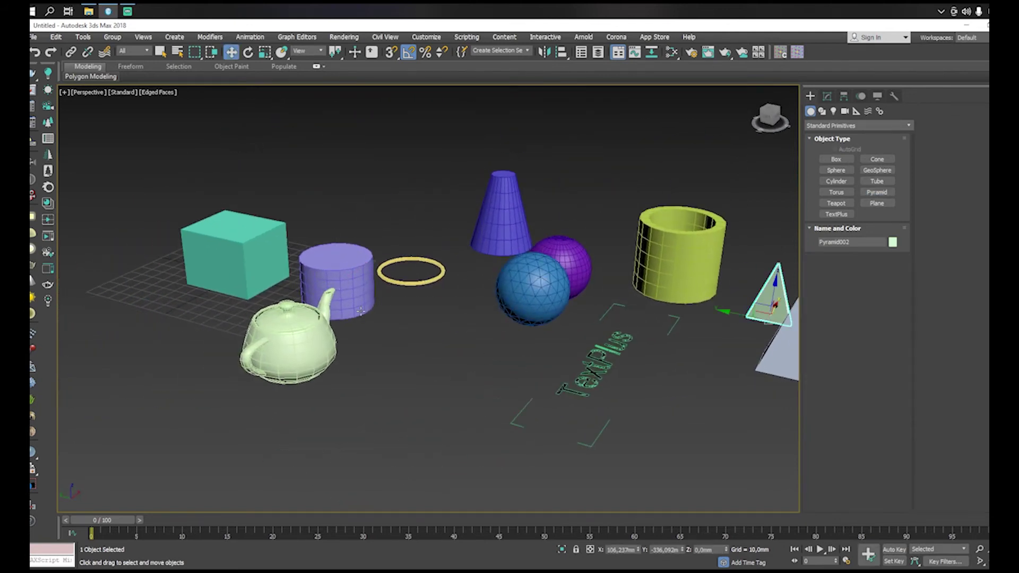
Step: Select the box and open its modify parameters, switching back to the creation tools once for comparison
click(240, 245)
middle_drag(359, 250, 421, 264)
alt+middle_drag(422, 264, 440, 253)
scroll(438, 286, down, 3)
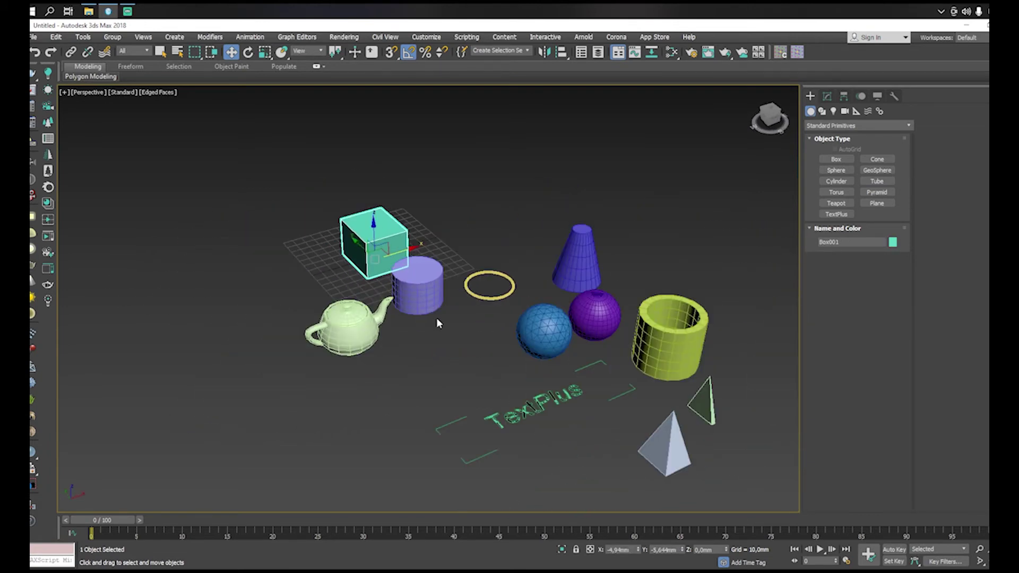
click(829, 100)
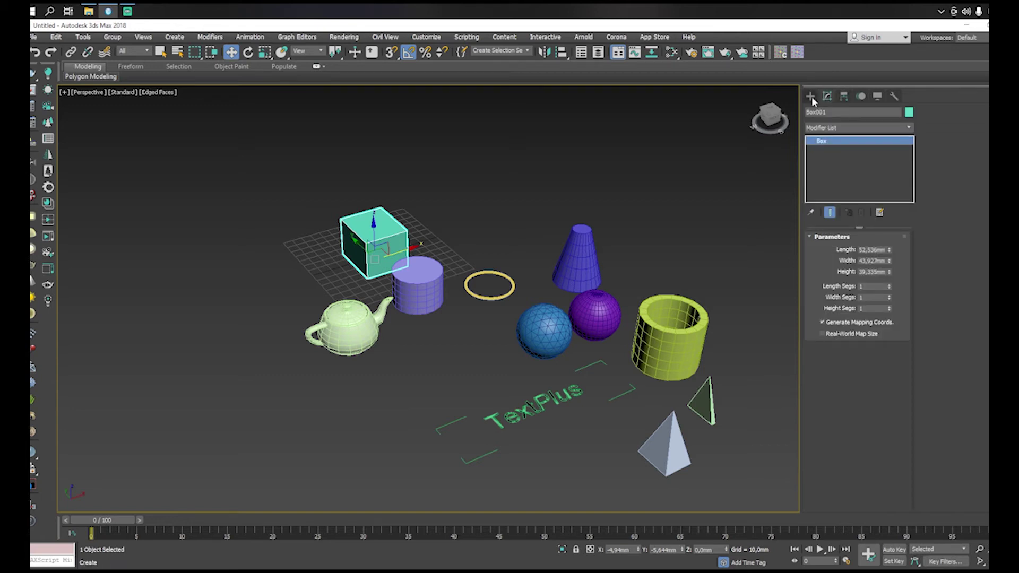
click(810, 97)
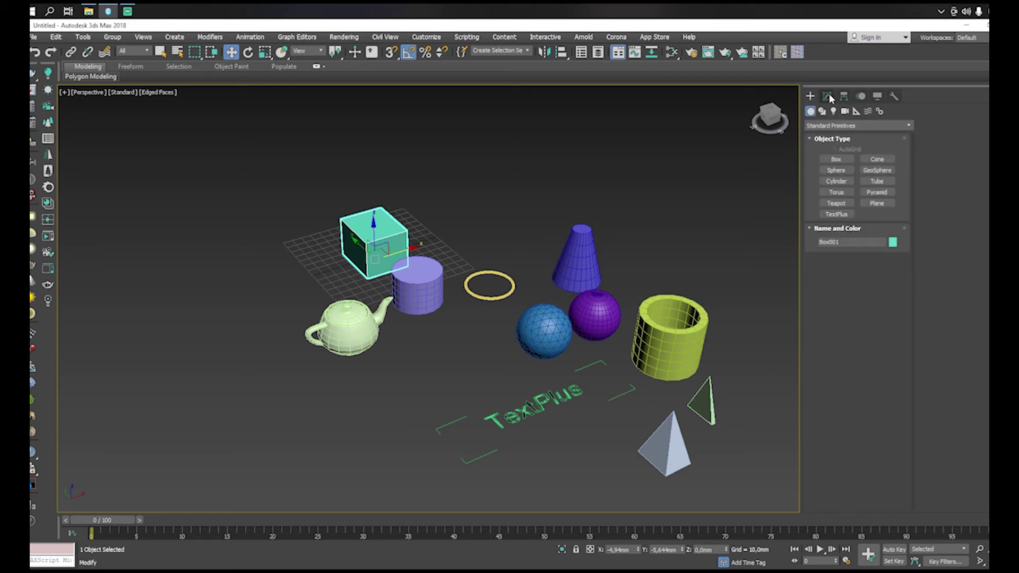
click(830, 98)
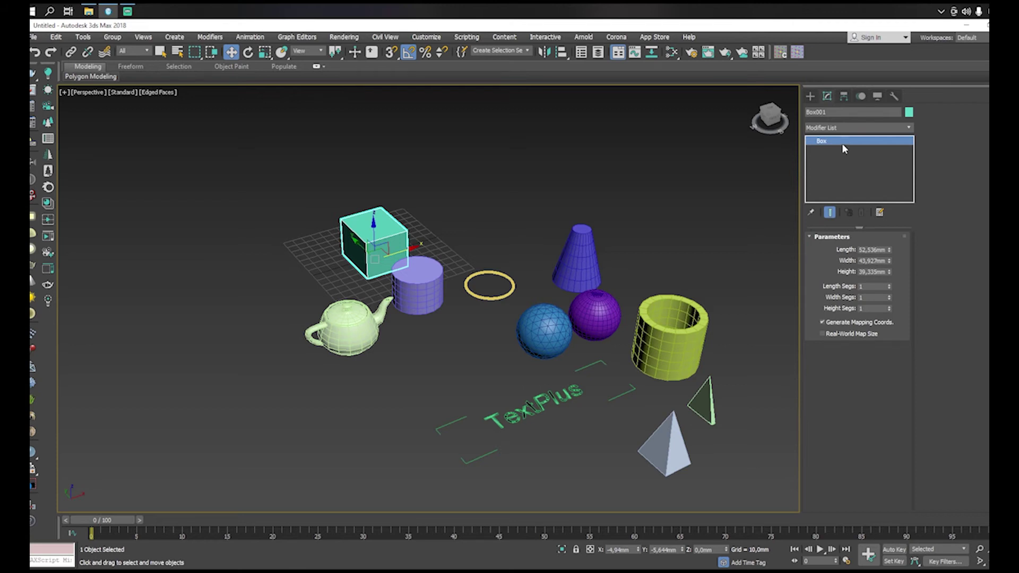
Step: Browse the modifiers available for the box and close the list without applying one
click(847, 129)
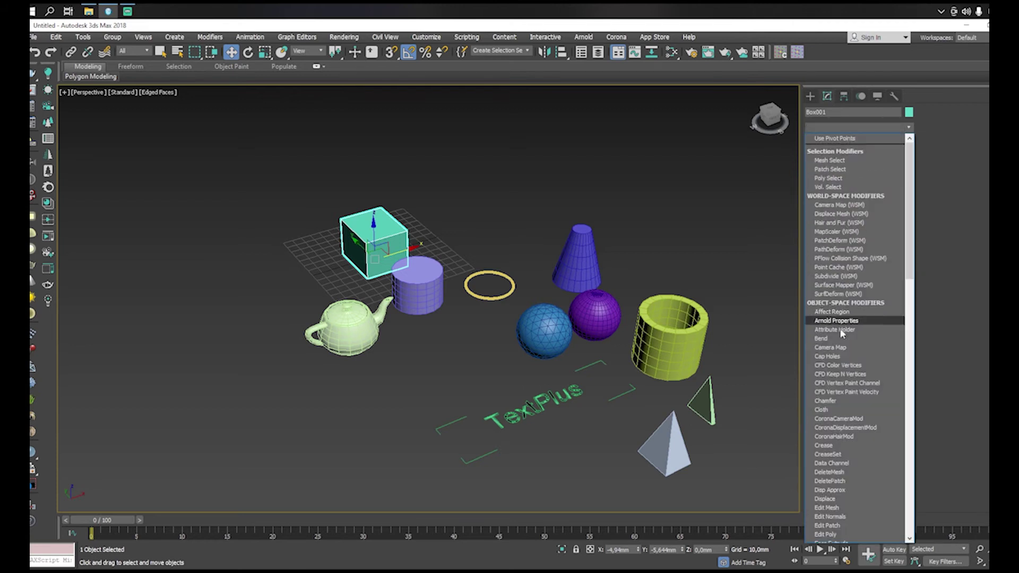
scroll(822, 450, down, 3)
scroll(823, 450, down, 8)
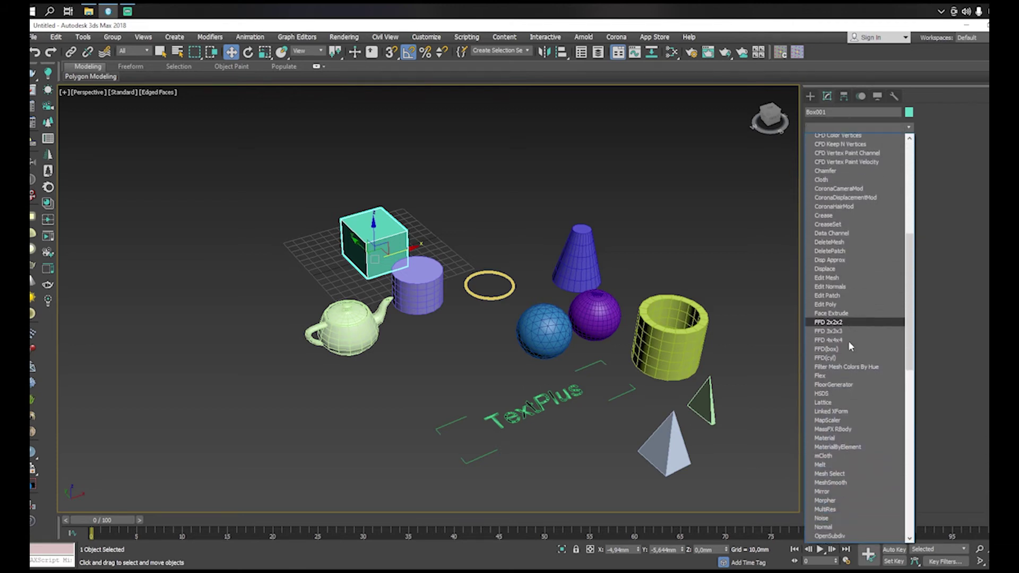
click(948, 360)
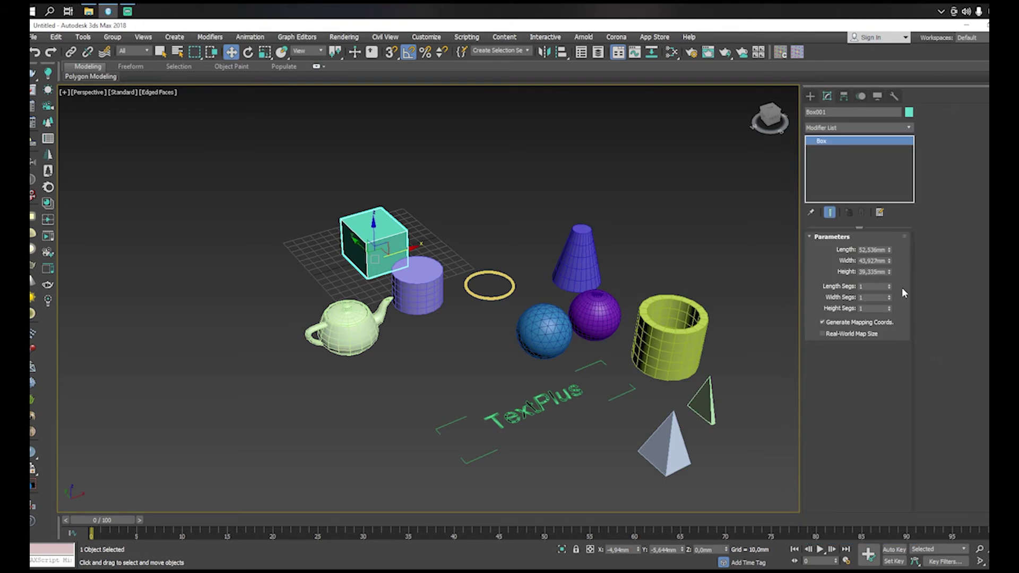
Step: Enlarge the box to about 91.9 mm length, 81.3 mm width and 74.3 mm height, with 21 length, 16 width and 14 height segments
middle_drag(337, 277, 441, 307)
alt+middle_drag(441, 307, 455, 302)
scroll(477, 282, down, 3)
scroll(476, 281, up, 3)
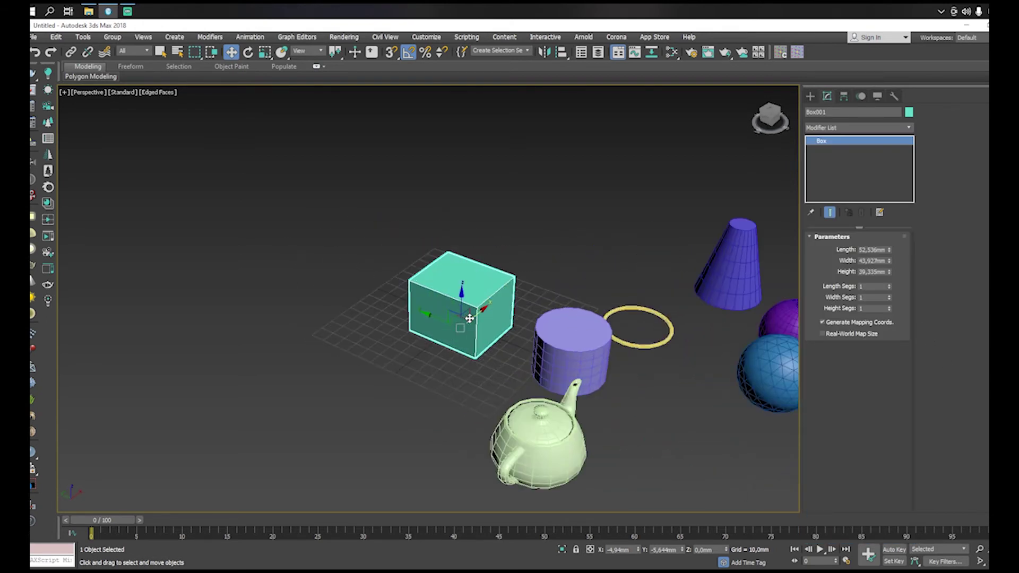
drag(889, 249, 888, 228)
drag(889, 272, 889, 247)
mouse_move(889, 287)
mouse_down()
mouse_move(889, 275)
mouse_move(889, 306)
mouse_up()
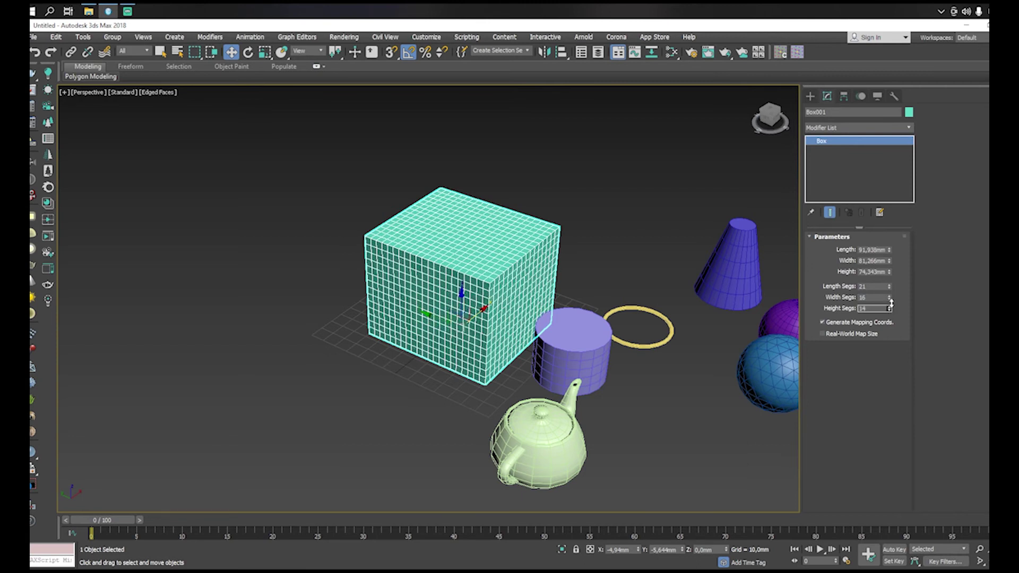
Step: Leave the box's modify parameters and open the spline shape creation tools
alt+middle_drag(675, 309, 528, 317)
scroll(528, 317, up, 4)
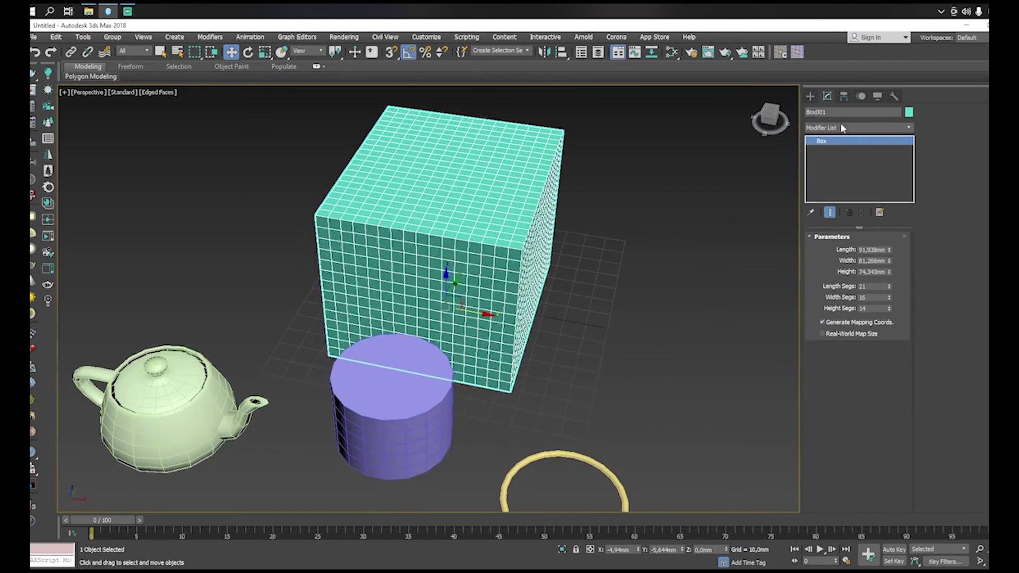
scroll(649, 249, down, 8)
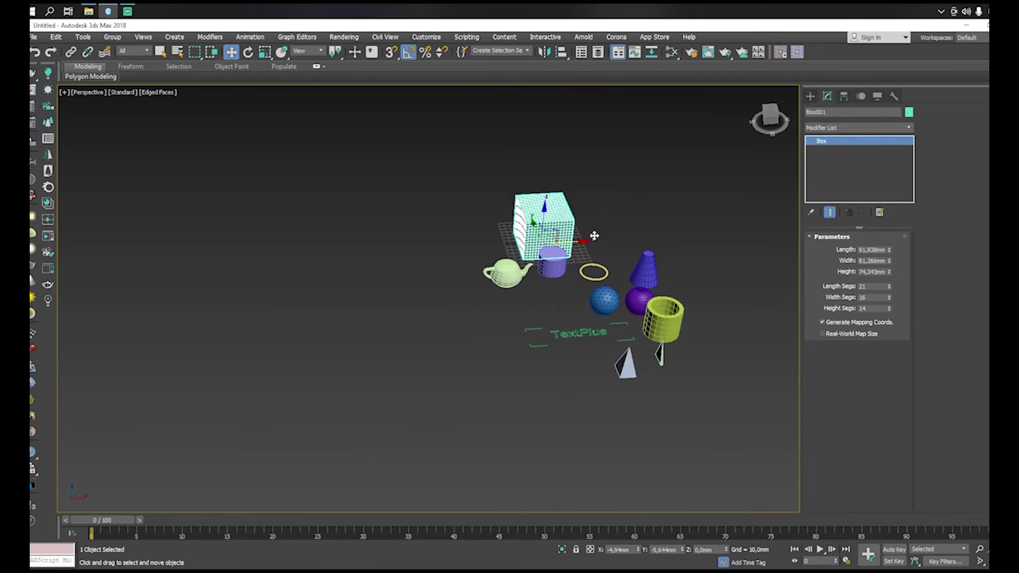
click(809, 96)
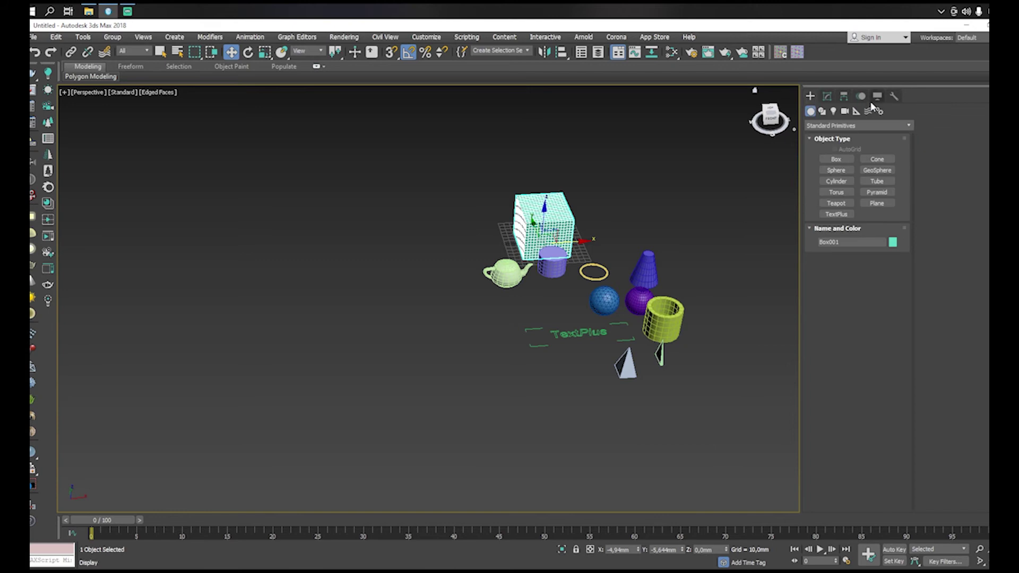
click(821, 111)
middle_drag(695, 197, 677, 228)
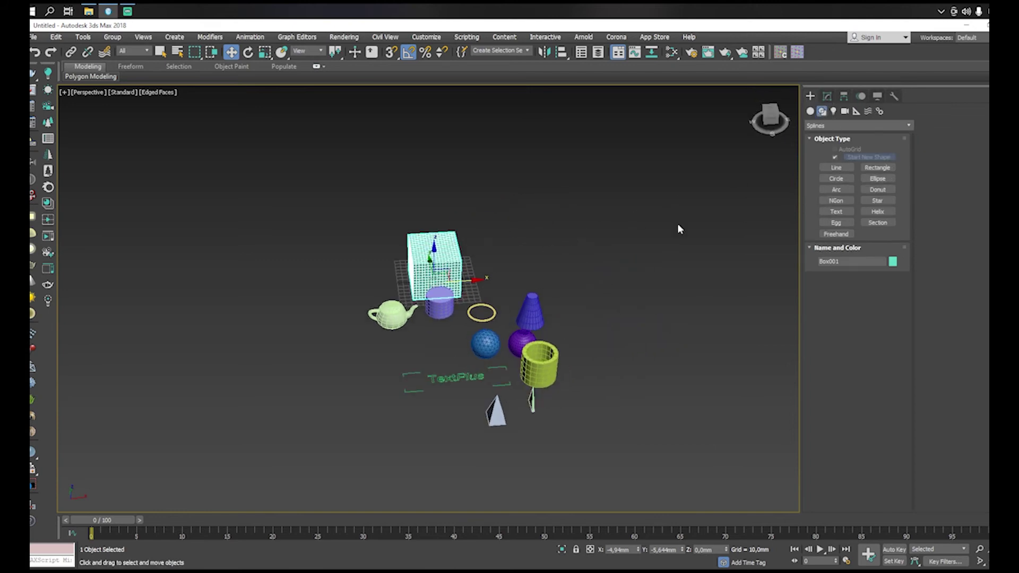
Step: Draw an open line spline of five straight segments beside the box and cone, and finish with the Line tool
click(836, 167)
click(598, 222)
click(603, 323)
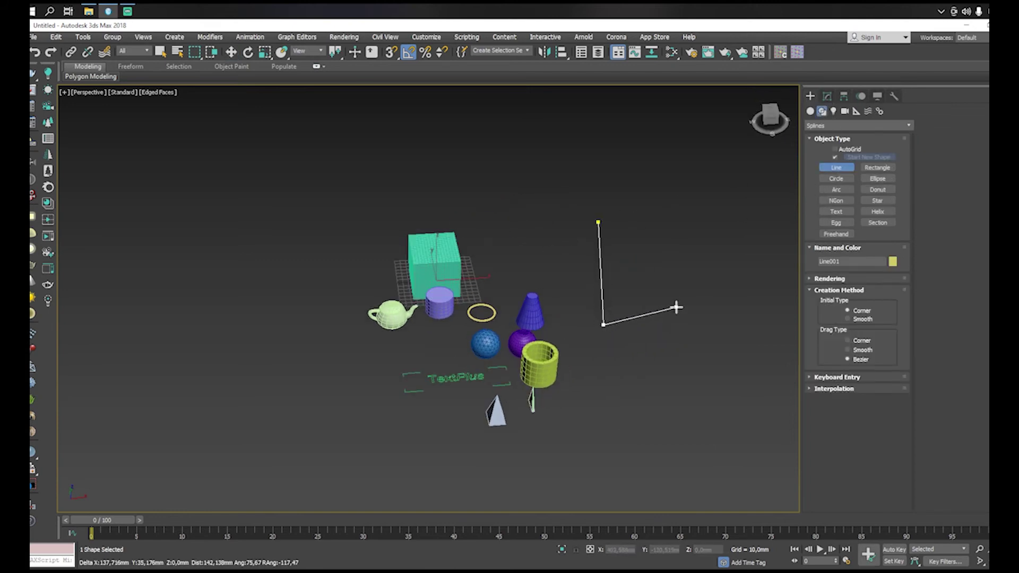
click(676, 307)
click(713, 230)
click(678, 158)
click(562, 160)
right_click(562, 161)
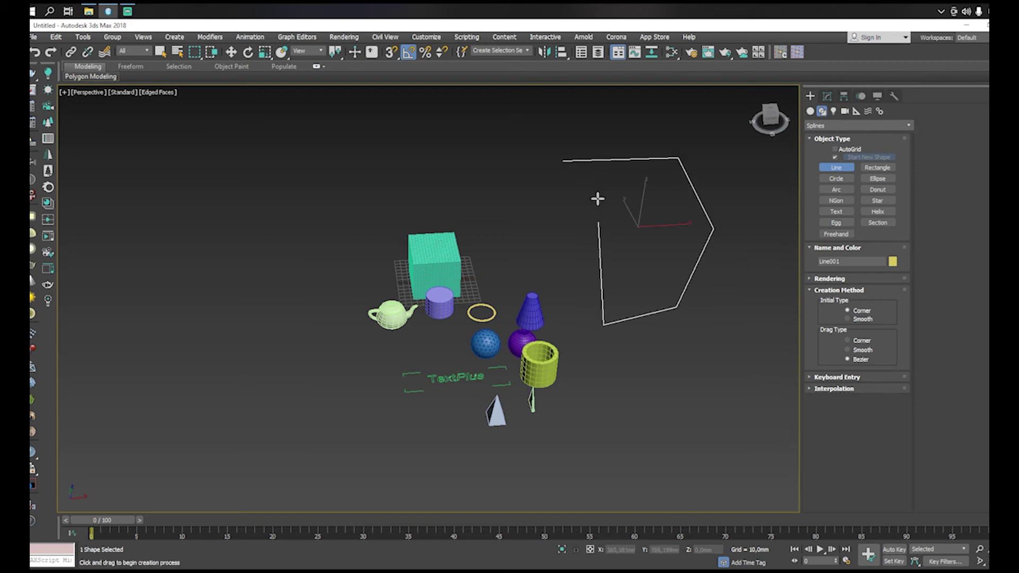
right_click(678, 215)
Step: From a top-down view, draw a large circle behind the box and an arc of about 56 mm radius between it and the line
mouse_move(688, 237)
middle_down()
mouse_move(655, 249)
mouse_move(614, 301)
mouse_move(654, 267)
mouse_move(589, 285)
mouse_move(652, 357)
middle_up()
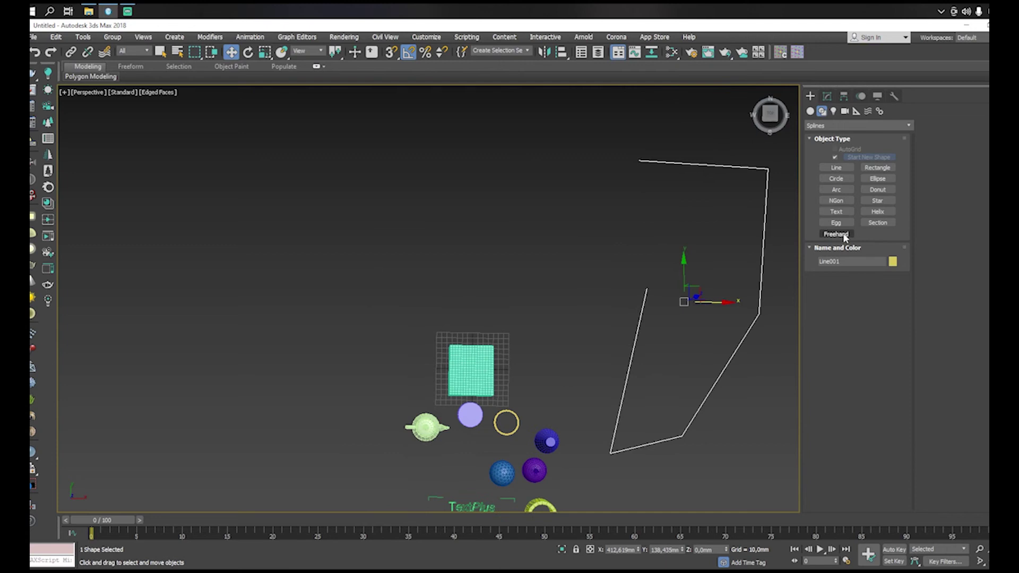
click(835, 179)
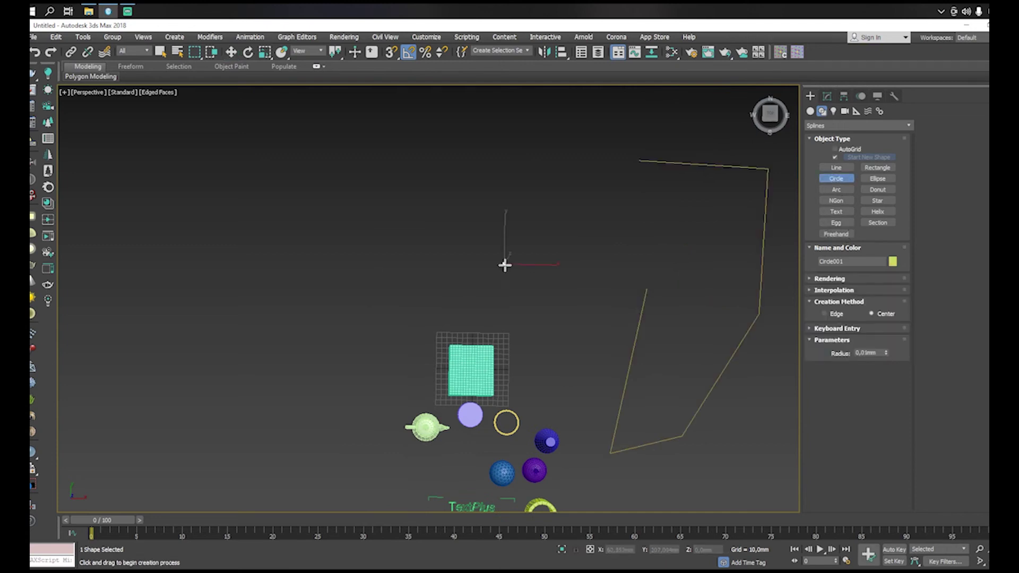
drag(505, 263, 563, 267)
click(836, 189)
drag(630, 206, 663, 244)
click(682, 211)
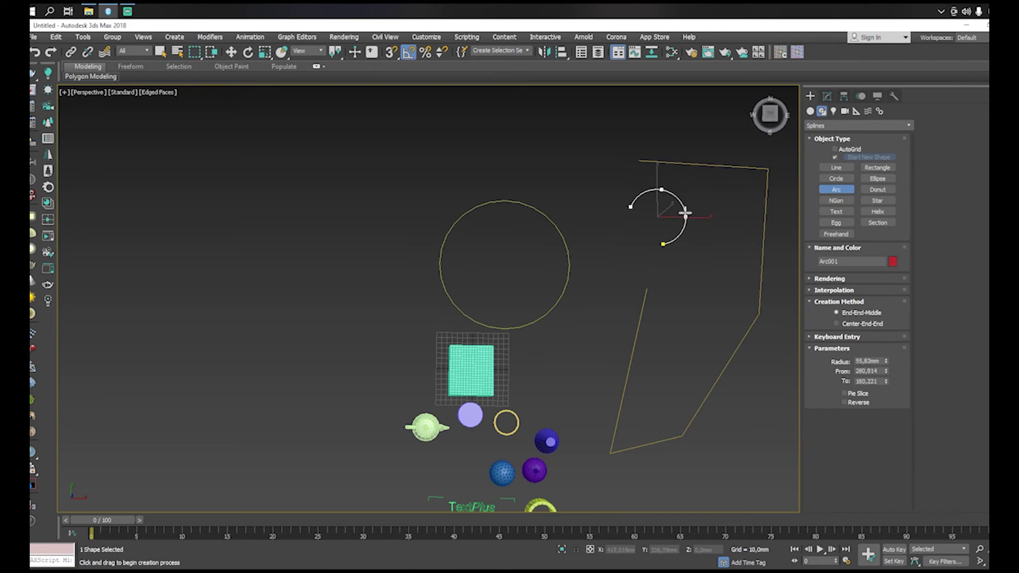
Step: Draw a six-sided NGon of about 63 mm radius inside the open line, and place a "MAX Text" spline beyond the circle
click(836, 201)
drag(724, 275, 734, 304)
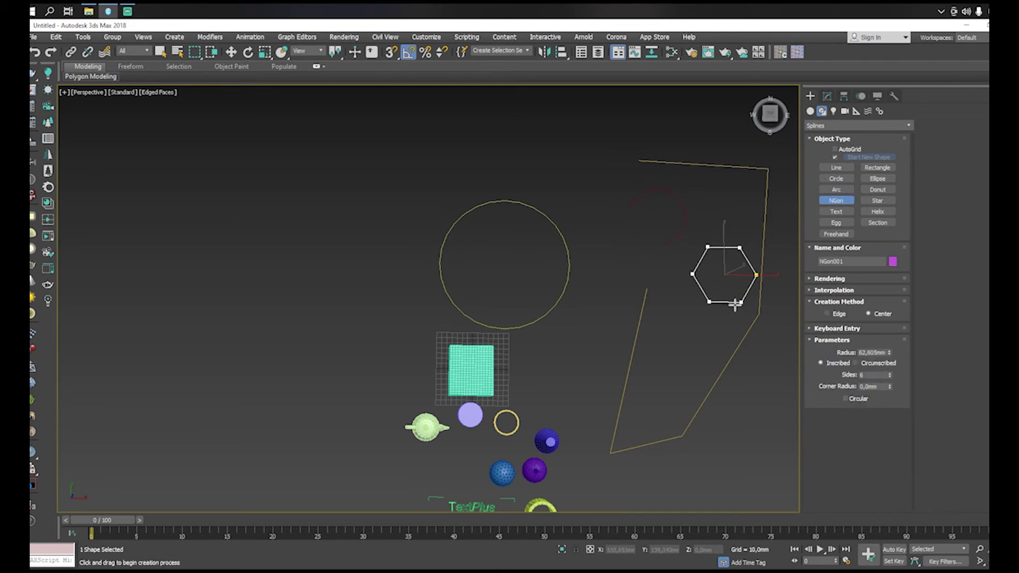
click(836, 212)
drag(612, 262, 545, 169)
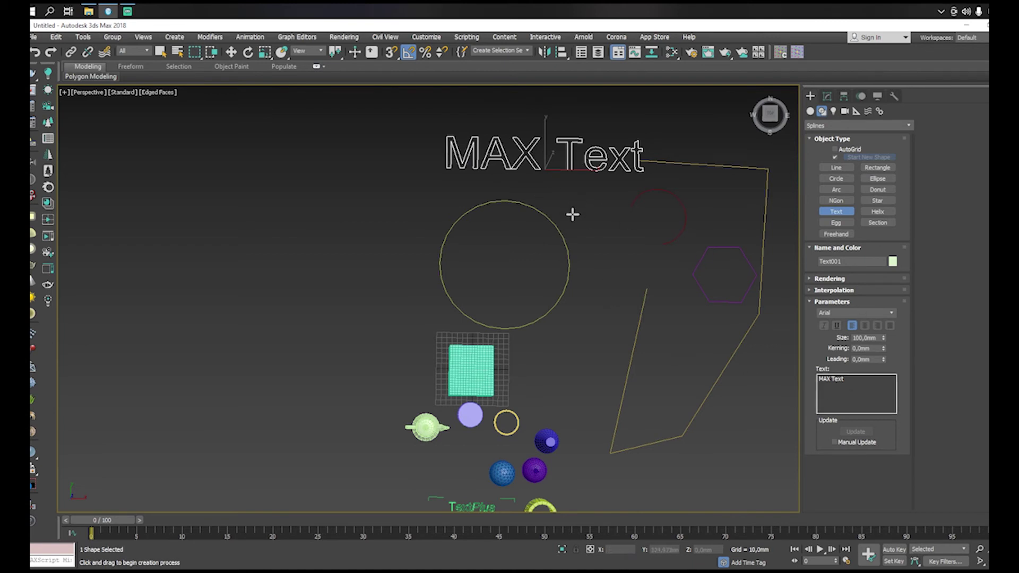
Step: Draw an ellipse in the empty area beside the box, and a donut of about 91 mm and 66 mm radii overlapping the teapot
middle_drag(570, 214, 557, 177)
scroll(467, 456, down, 4)
scroll(488, 441, up, 8)
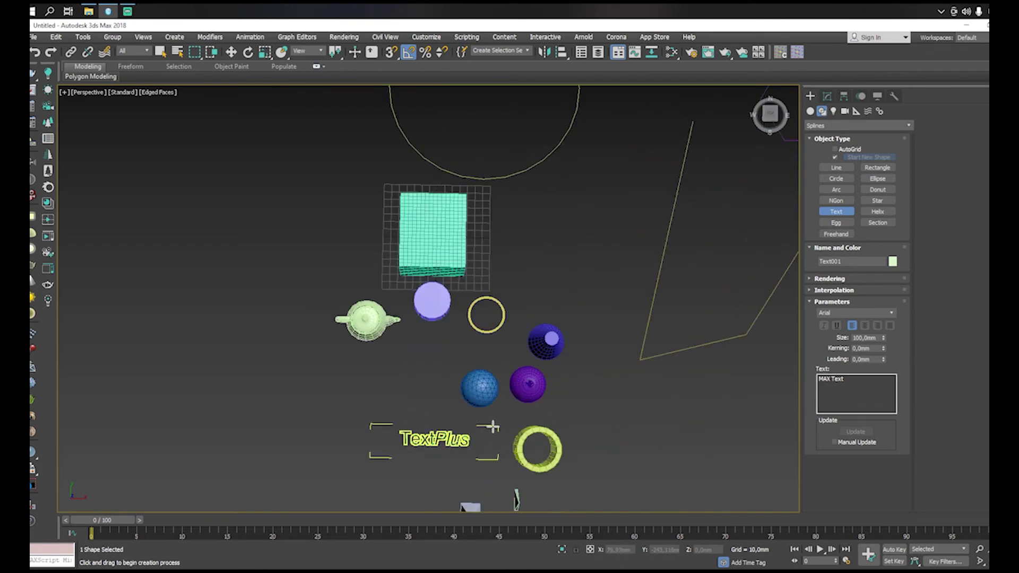
scroll(459, 452, down, 3)
middle_drag(459, 452, 529, 452)
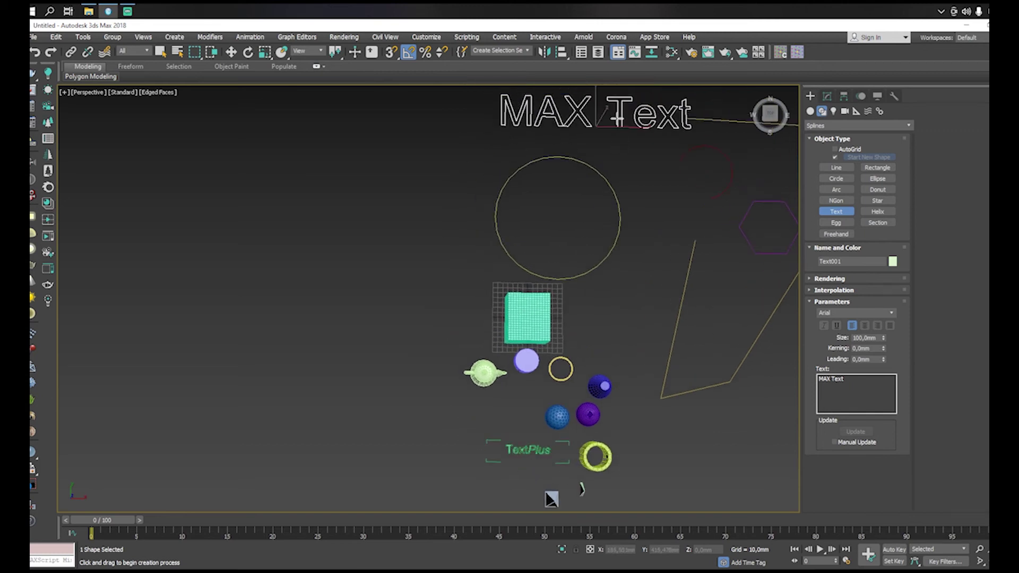
middle_drag(552, 498, 586, 409)
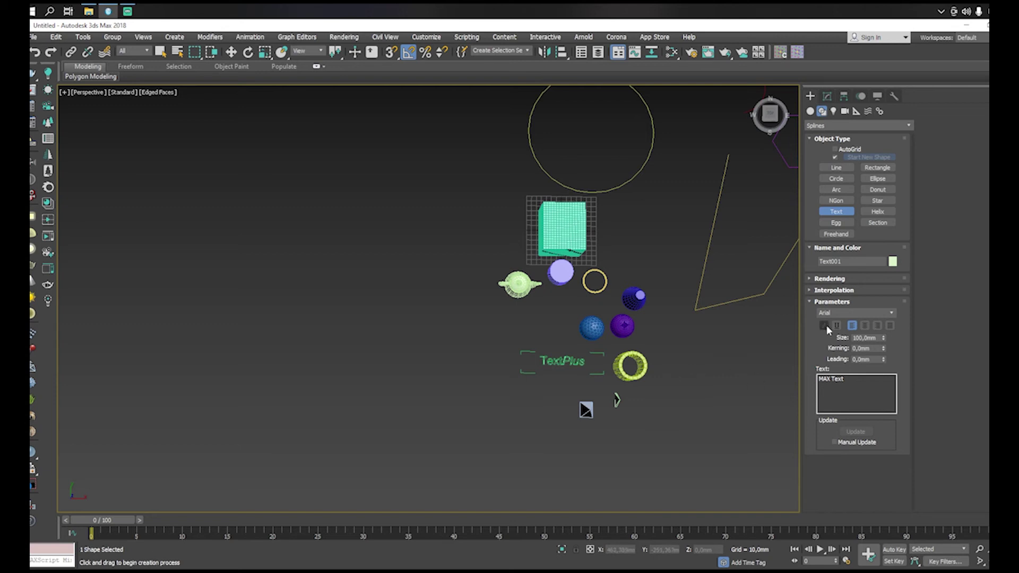
click(877, 178)
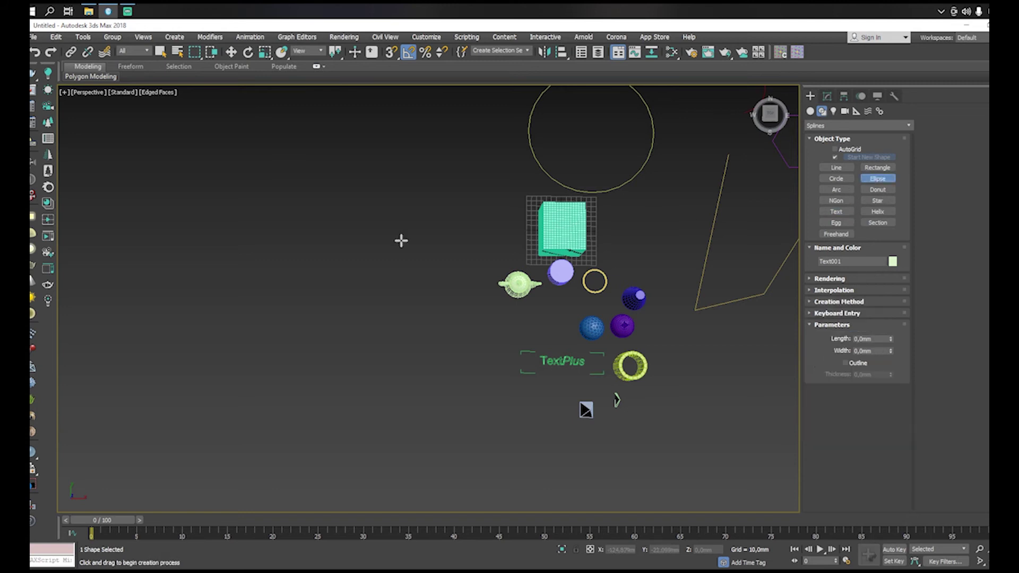
drag(311, 241, 390, 275)
click(877, 189)
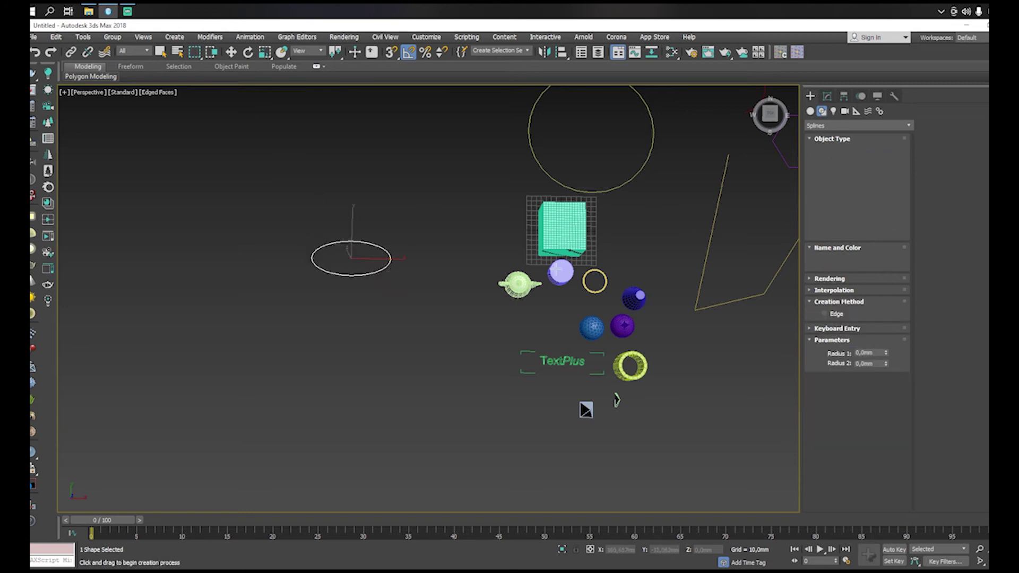
drag(484, 282, 498, 327)
click(516, 297)
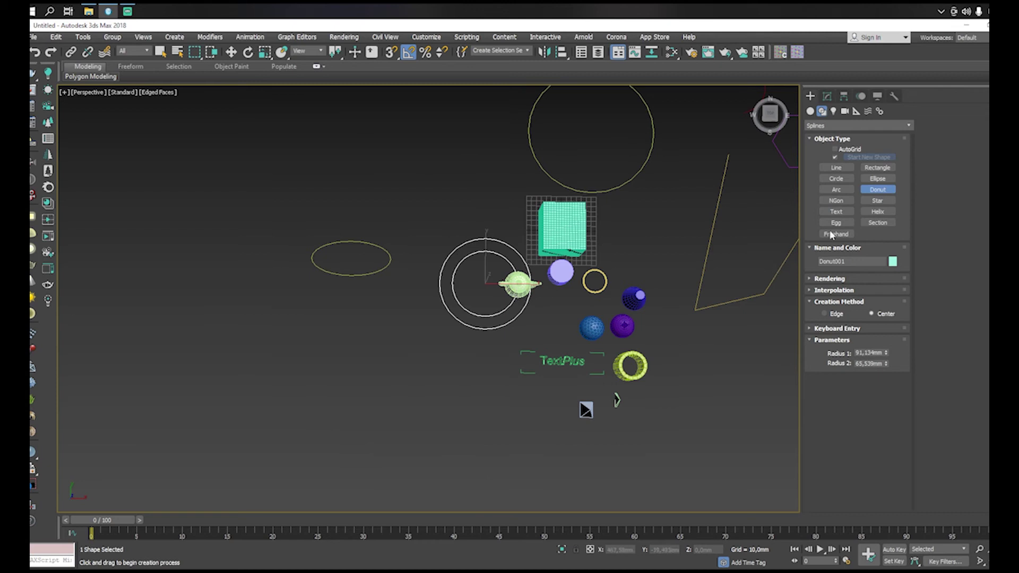
Step: Draw a second ellipse about 49 by 112 mm near the first, and a rectangle about 69 by 122 mm on the opposite side of it
click(877, 178)
drag(377, 183, 434, 207)
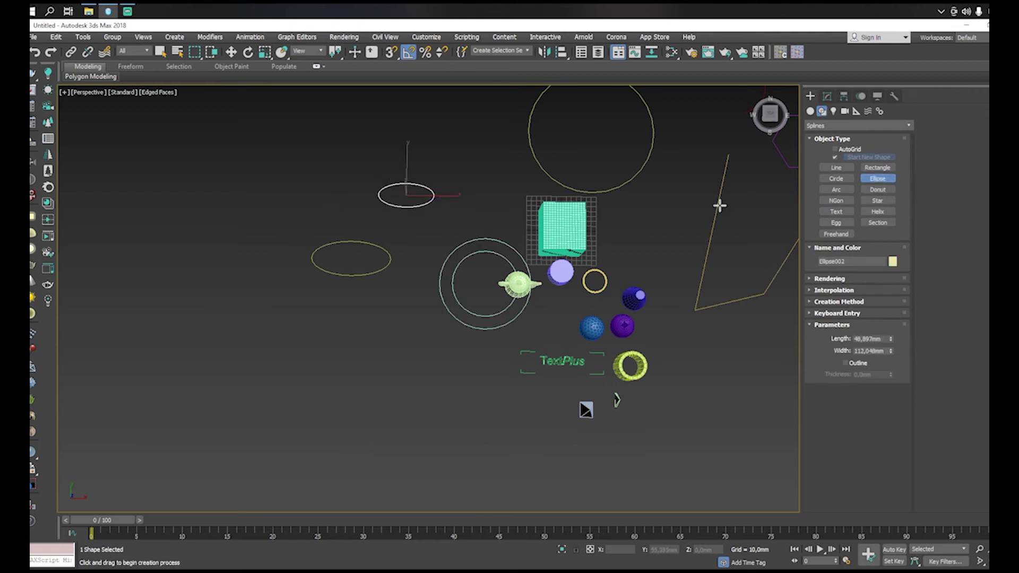
click(877, 167)
drag(364, 356, 427, 393)
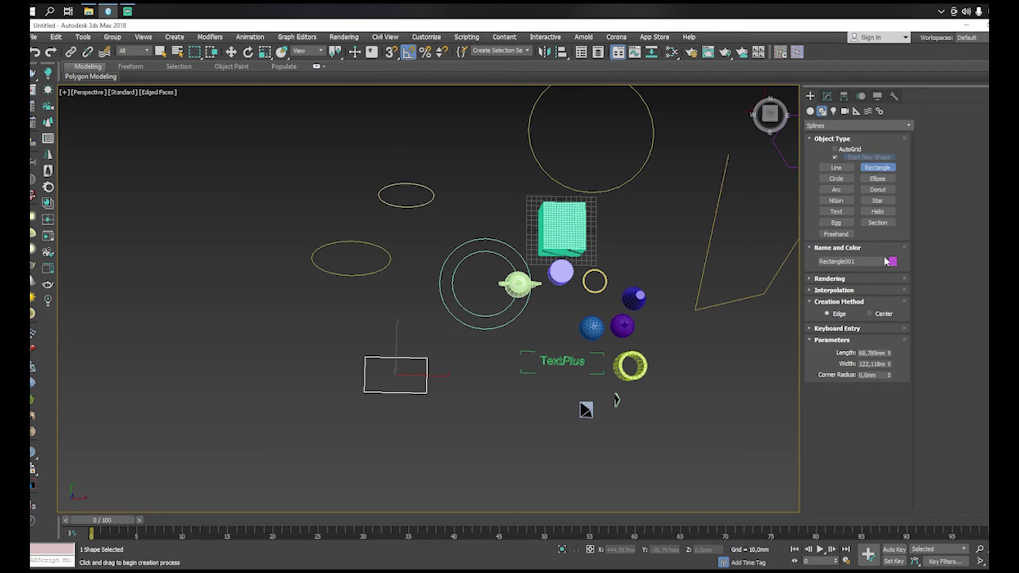
Step: Draw a second open line spline of four straight segments in the free area beyond the tube
click(835, 167)
click(712, 367)
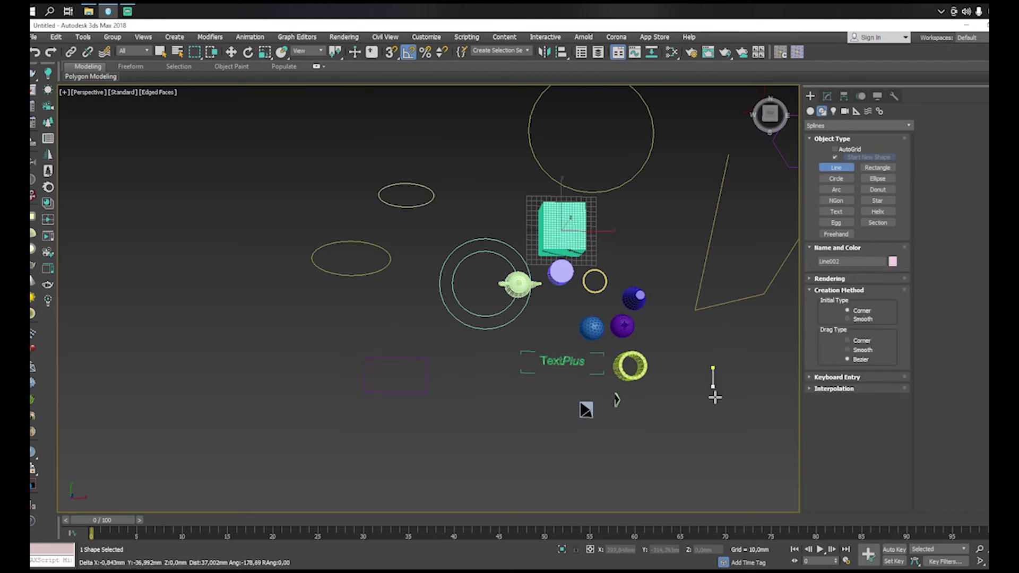
click(717, 447)
click(758, 368)
click(737, 320)
click(683, 336)
right_click(692, 346)
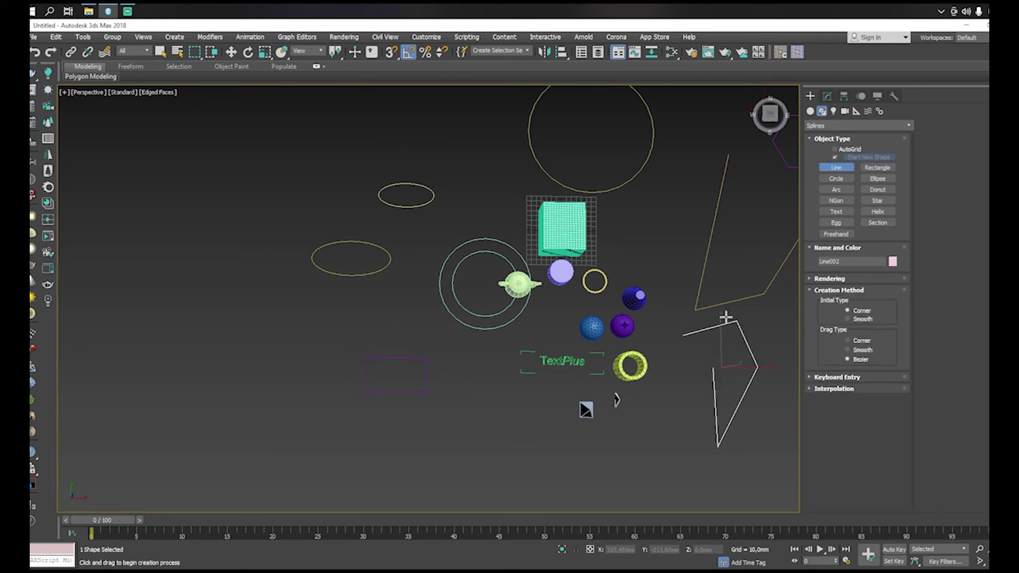
Step: Look through the light and camera object types available for creation
scroll(725, 317, down, 4)
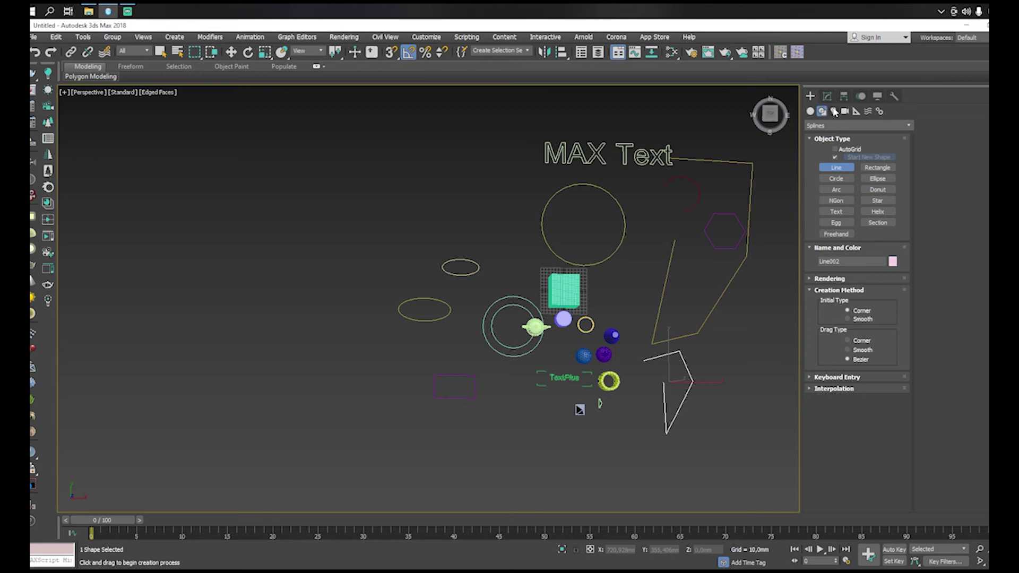
click(834, 111)
middle_drag(671, 206, 585, 224)
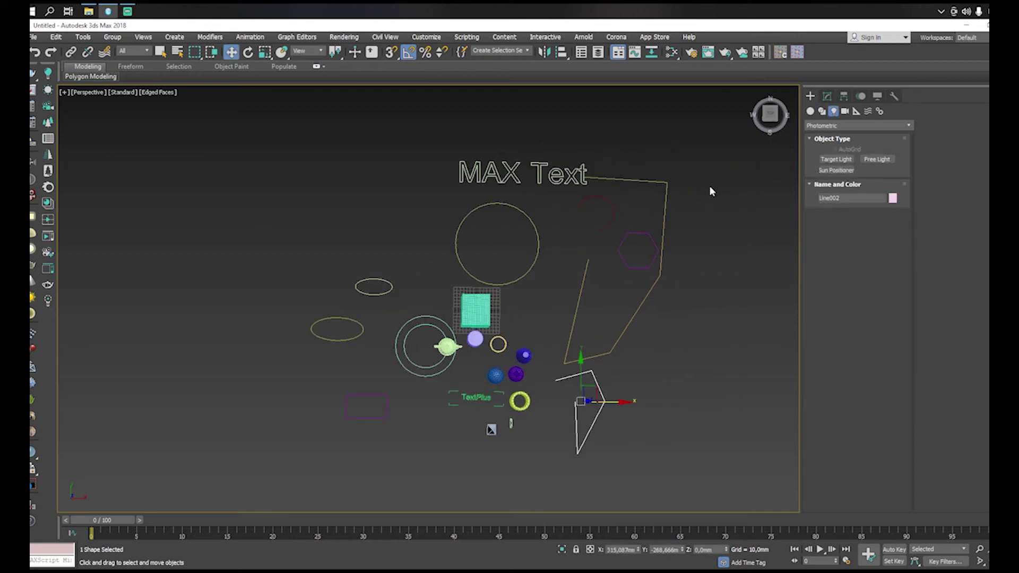
scroll(713, 194, down, 3)
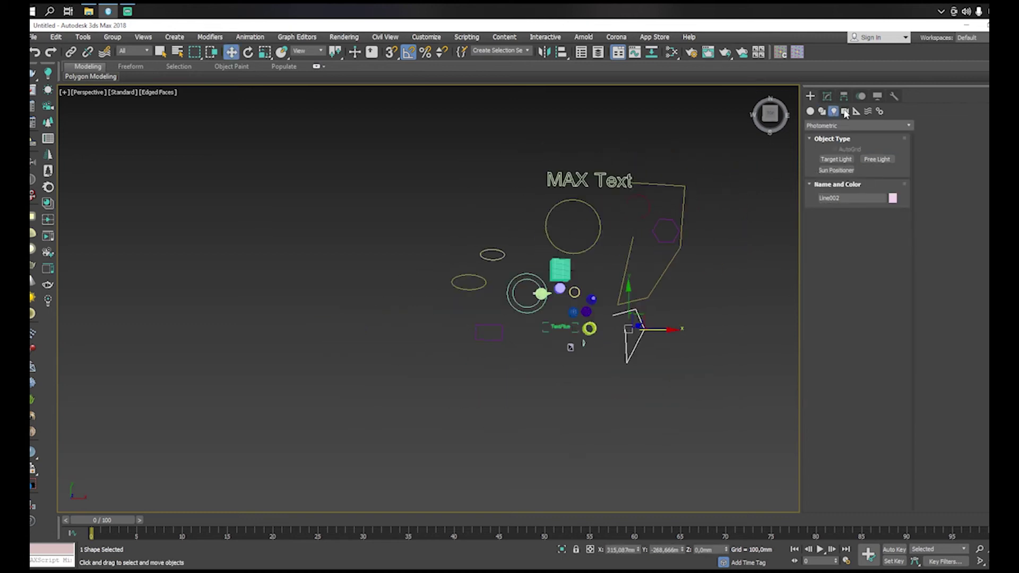
click(845, 112)
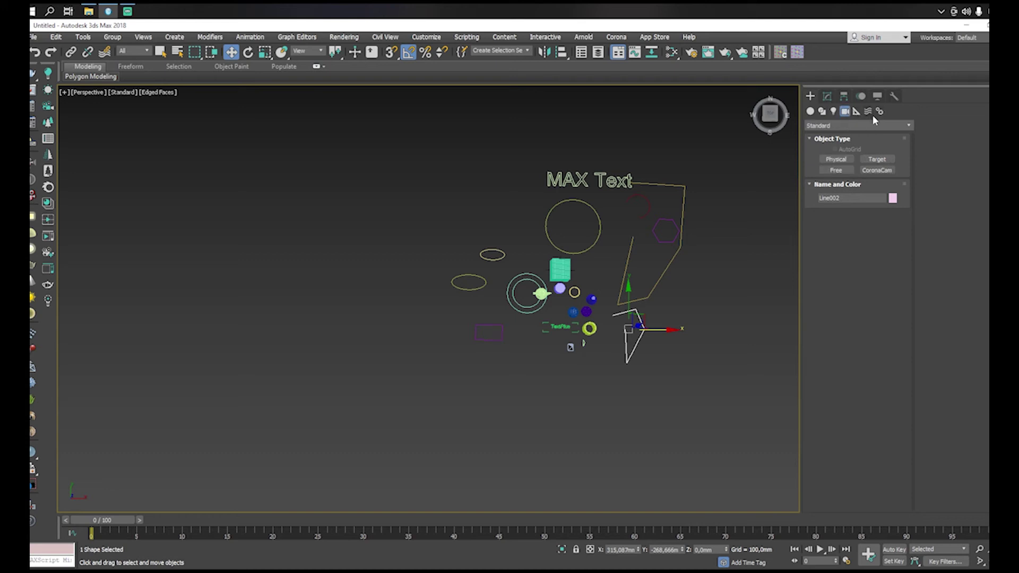
Step: Open the hierarchy pivot settings and select the box
click(843, 98)
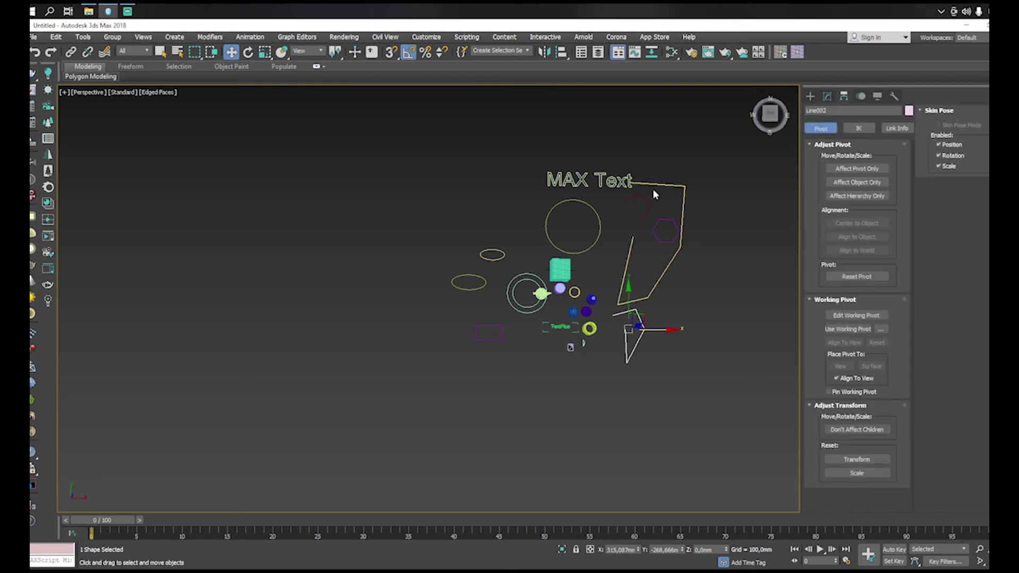
middle_drag(589, 249, 595, 285)
scroll(553, 297, up, 3)
click(540, 306)
alt+middle_drag(571, 211, 578, 218)
scroll(553, 289, up, 5)
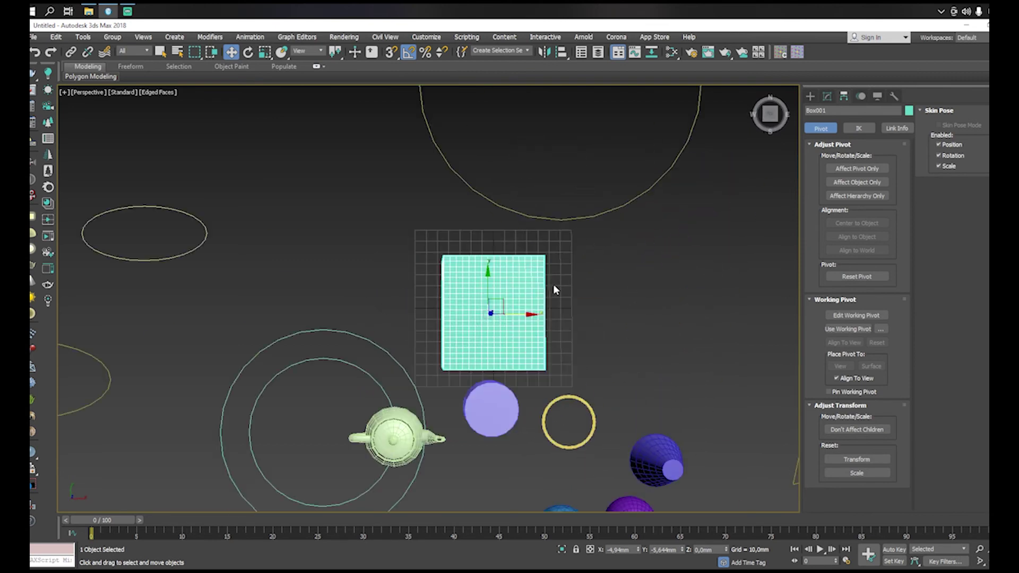
Step: Move only the box's pivot along Y until it lies beyond the MAX Text, and end pivot editing
click(857, 169)
scroll(785, 191, down, 3)
drag(632, 238, 644, 144)
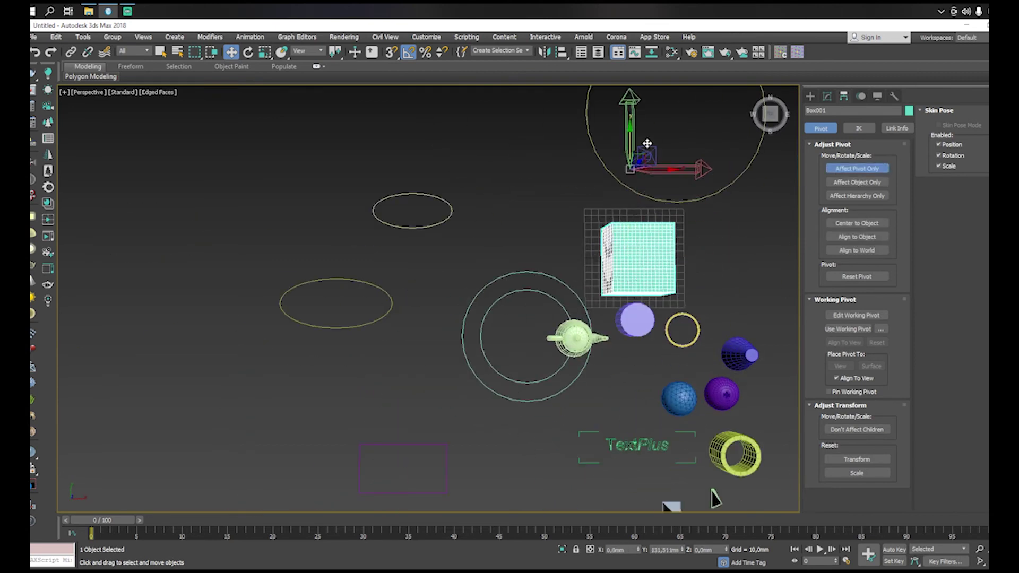
scroll(643, 148, down, 3)
middle_drag(642, 148, 573, 262)
drag(572, 248, 564, 124)
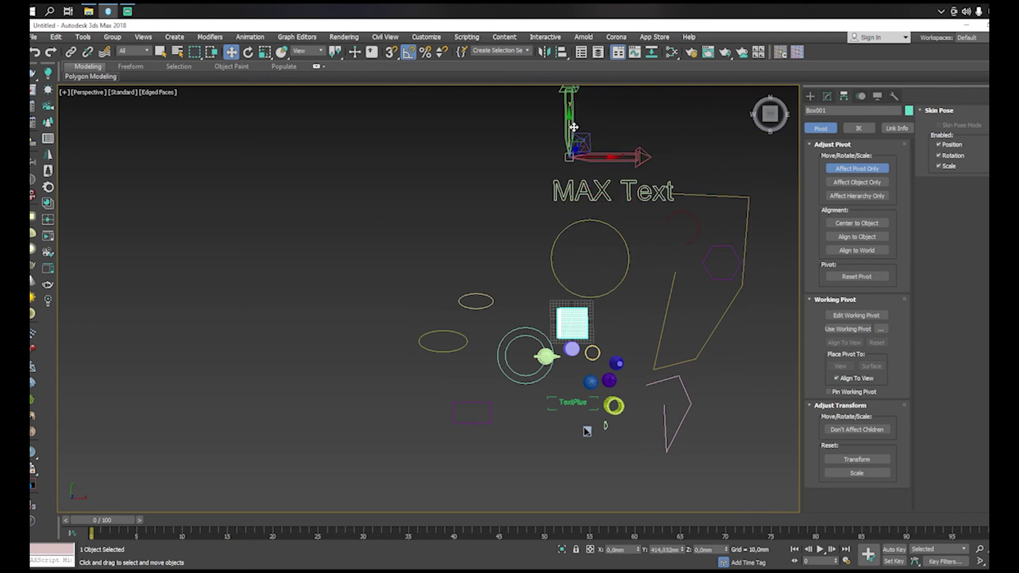
click(857, 168)
Step: Move the box along Y past the MAX Text so its pivot sits at about 1176 mm, and undo an extra trial move
alt+middle_drag(547, 321, 532, 345)
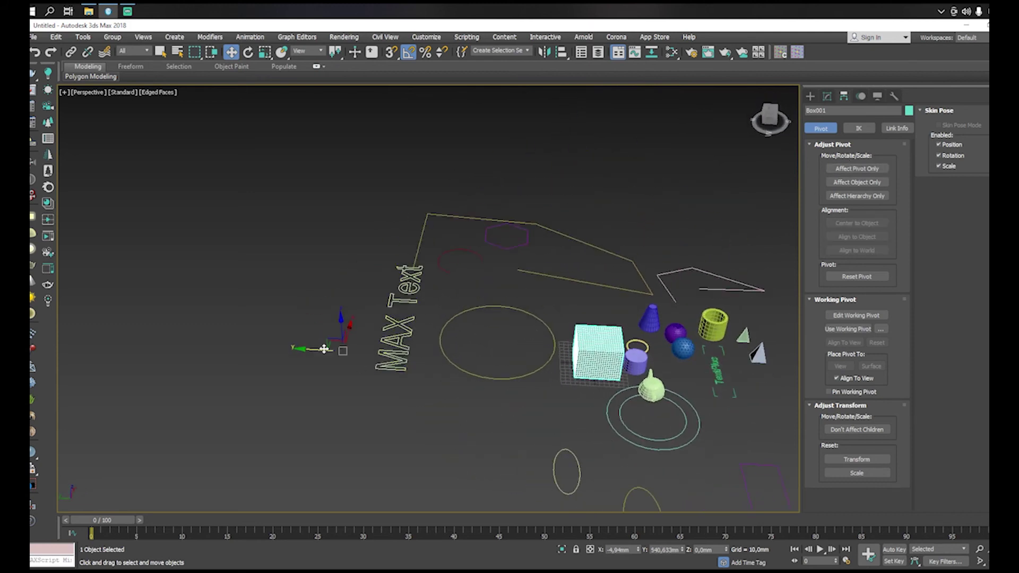
drag(336, 345, 63, 322)
middle_drag(75, 336, 297, 320)
drag(271, 315, 308, 218)
key(ctrl+z)
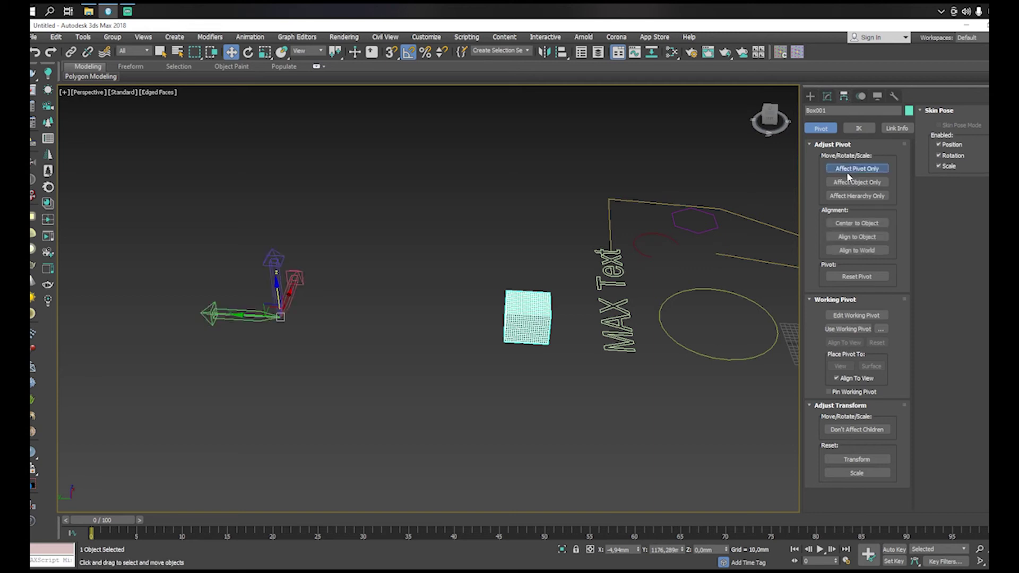
Step: Center the box's pivot to the object, try raising the pivot above the box, and undo that move
click(864, 224)
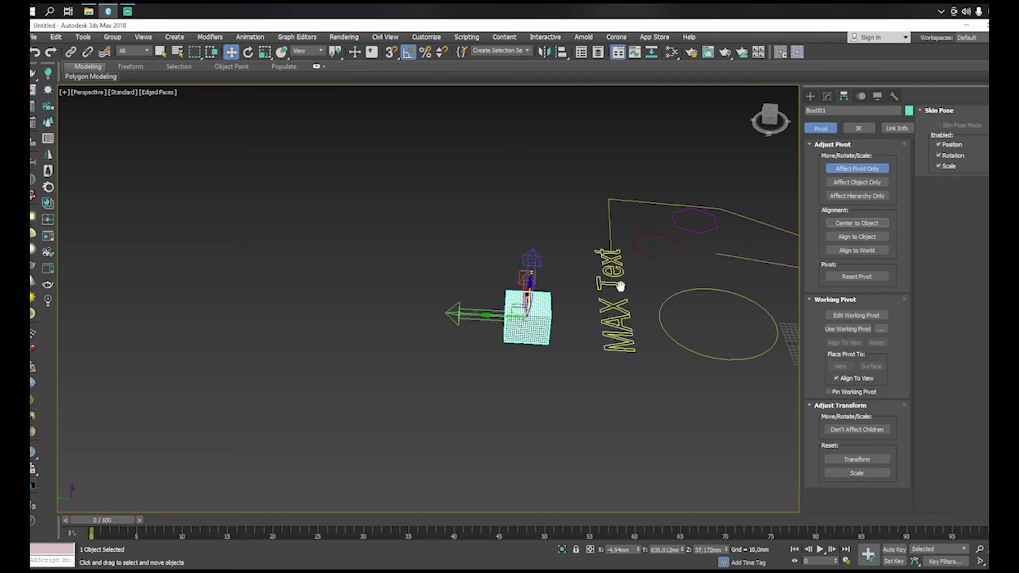
alt+middle_drag(618, 285, 773, 190)
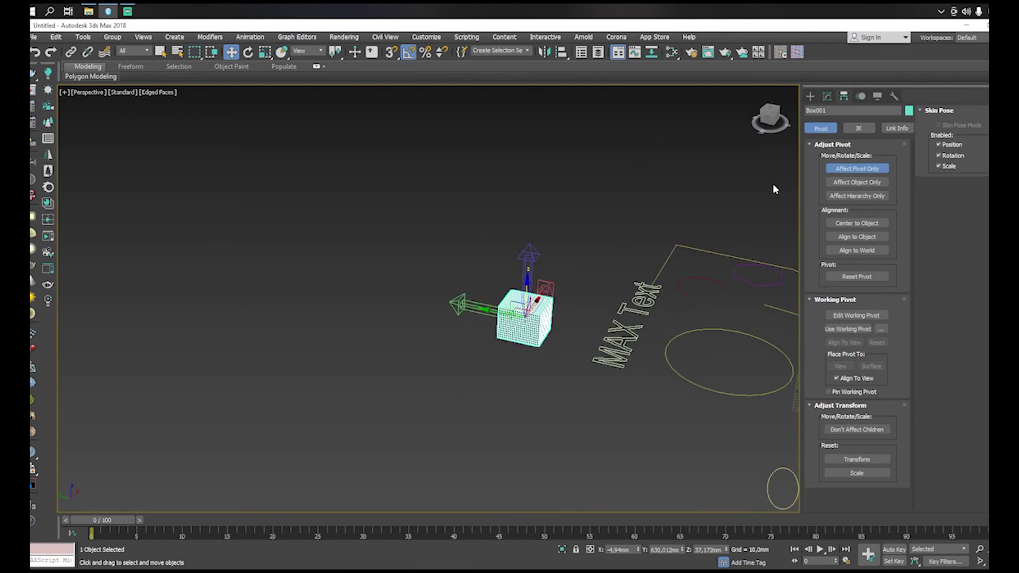
drag(561, 294, 554, 255)
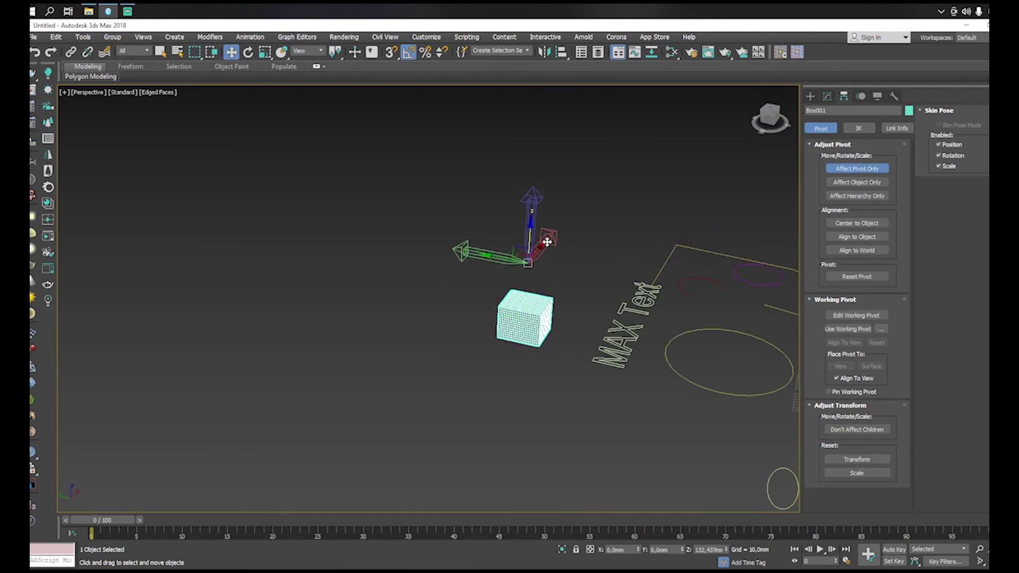
key(ctrl+z)
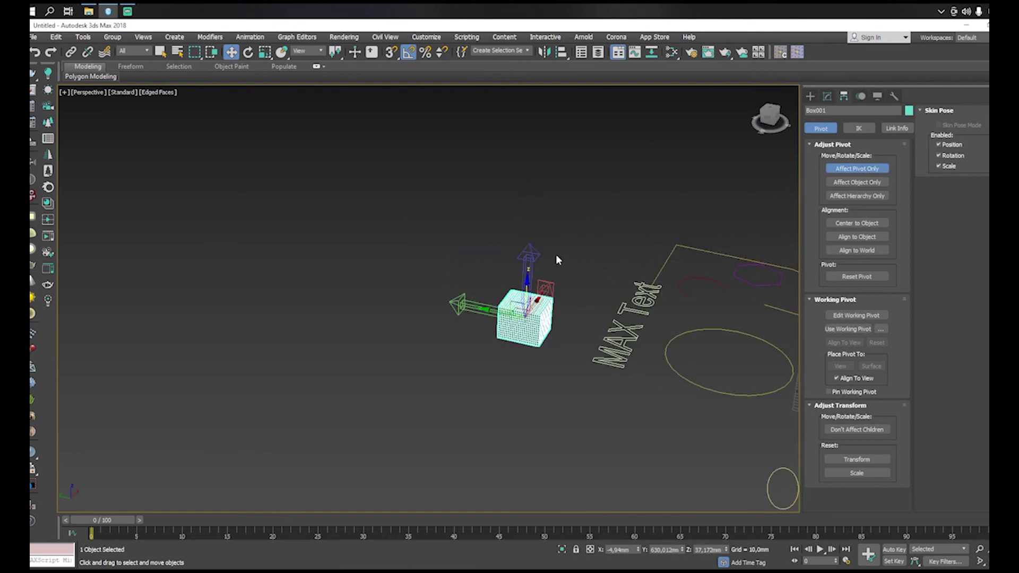
Step: End pivot-only editing, deselect the box, and show the scene in the four-viewport layout
click(857, 167)
mouse_move(552, 287)
middle_down()
mouse_move(450, 288)
mouse_move(549, 298)
mouse_move(540, 275)
middle_up()
scroll(450, 289, down, 4)
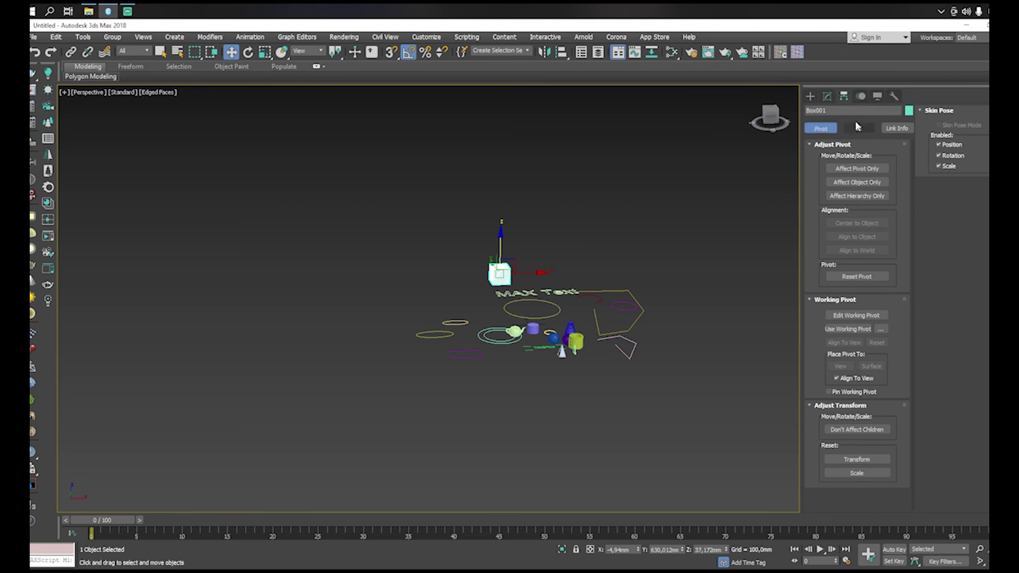
click(552, 216)
alt+middle_drag(552, 216, 594, 274)
key(alt+w)
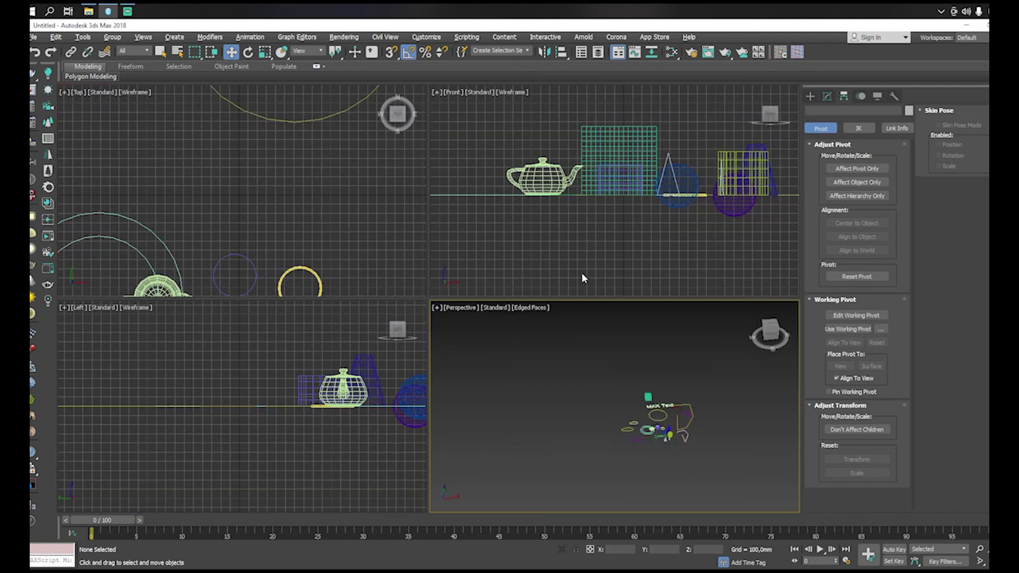
Step: Examine the scene in the Front and Top viewports, enlarging each one in turn
click(485, 216)
key(alt+w)
scroll(383, 218, down, 6)
key(alt+w)
click(355, 229)
key(alt+w)
key(alt+w)
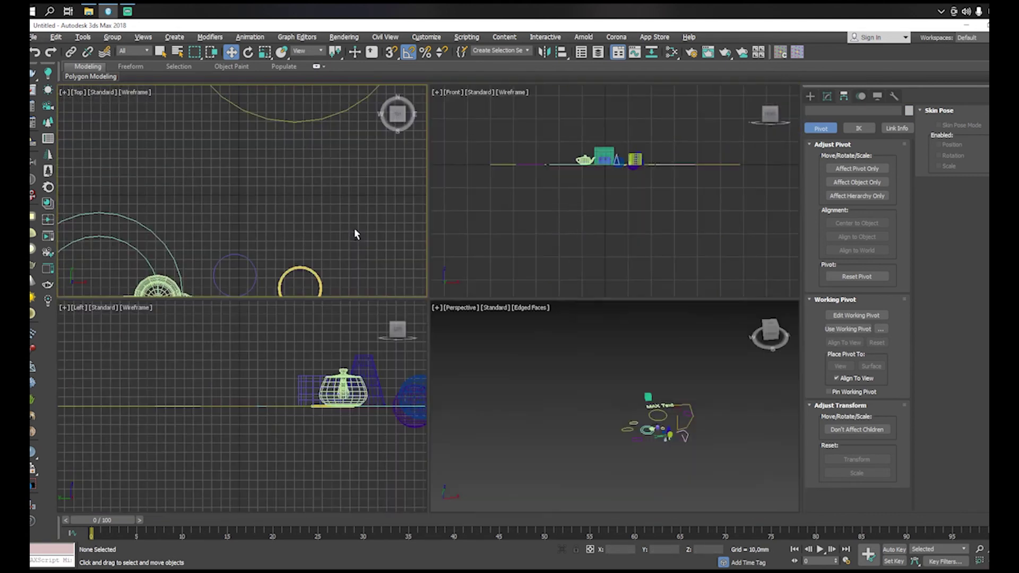
scroll(355, 234, down, 5)
scroll(583, 218, down, 3)
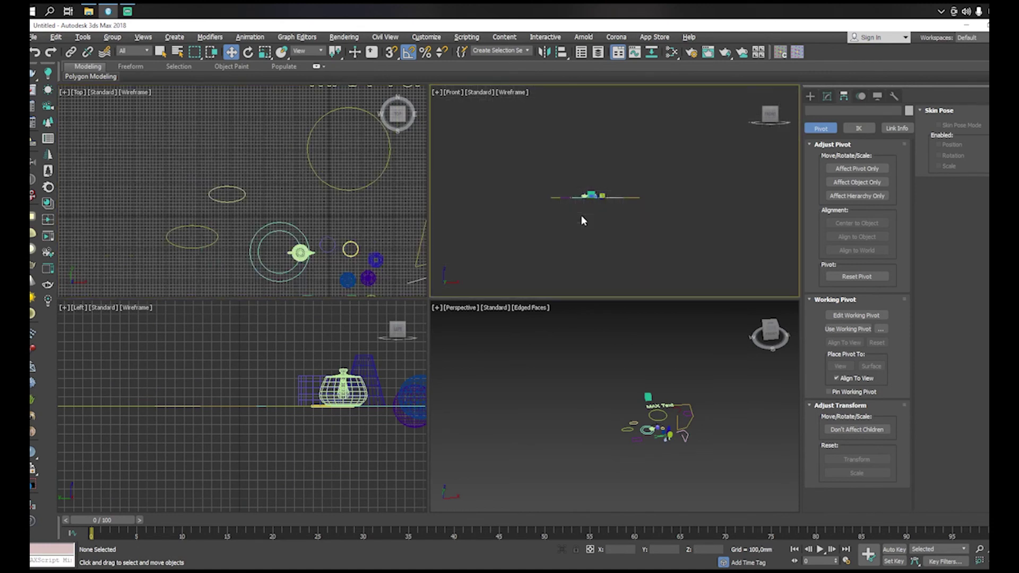
Step: Hide the grid in the Top and Left viewports
click(372, 223)
key(g)
click(371, 345)
key(g)
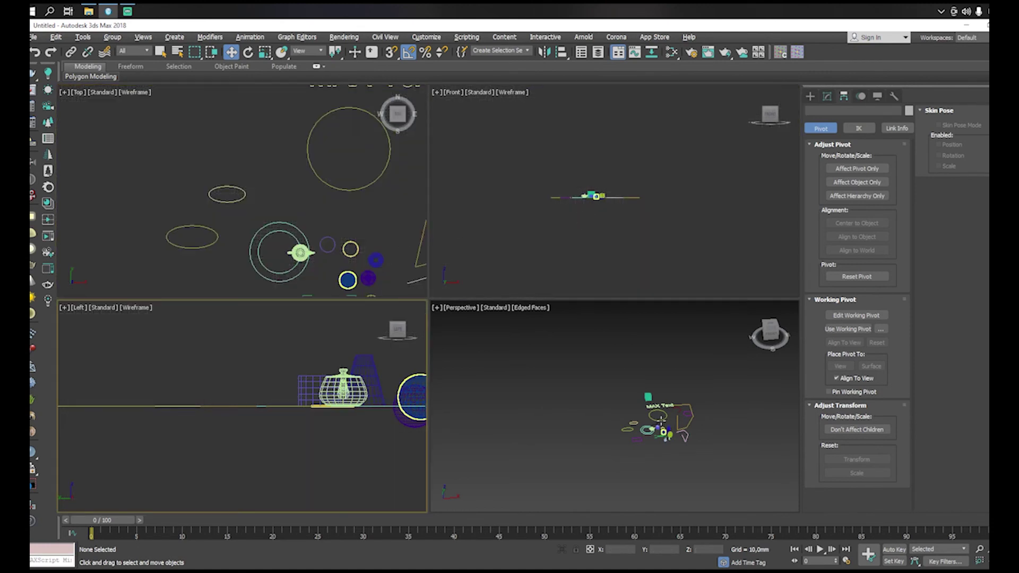
Step: Frame the whole scene in the Top, Front and Left viewports, and enlarge the Perspective view
middle_click(660, 420)
key(alt+w)
key(alt+w)
scroll(335, 207, down, 4)
middle_drag(256, 175, 184, 146)
middle_drag(504, 164, 546, 177)
scroll(340, 363, down, 2)
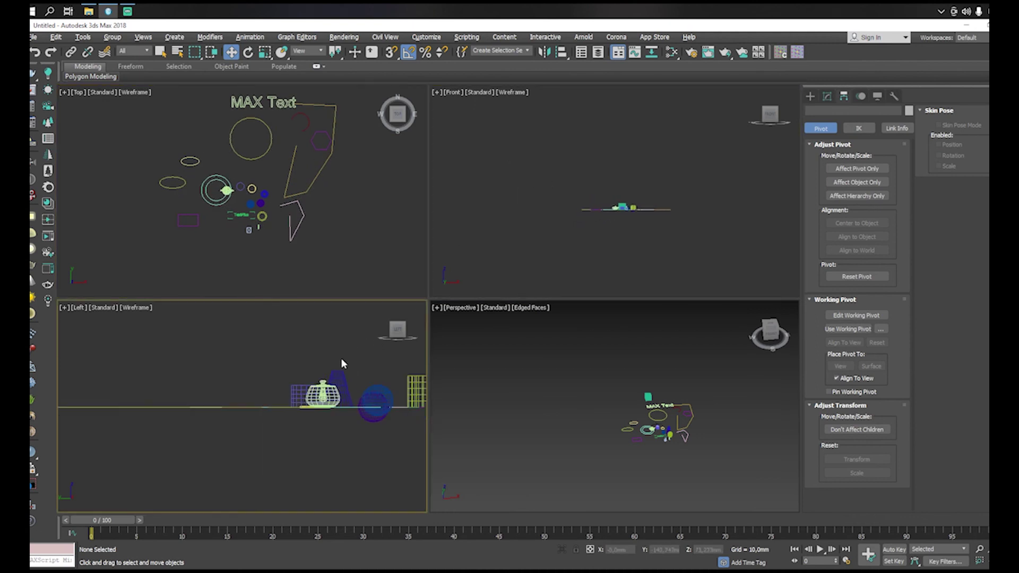
scroll(342, 363, down, 3)
middle_drag(289, 375, 205, 374)
middle_click(584, 412)
key(alt+w)
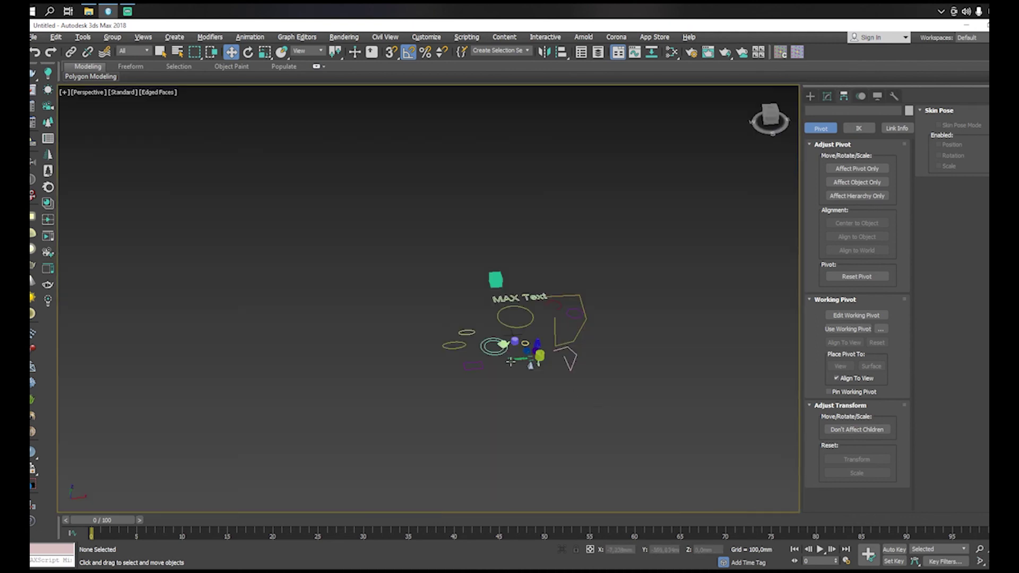
Step: Select the purple cylinder and move it across the ground beside the teapot's spout, to about X -52.5 mm, Y -135 mm
scroll(510, 362, up, 8)
click(544, 300)
middle_drag(543, 300, 469, 377)
mouse_move(469, 377)
alt+middle_down()
mouse_move(445, 383)
mouse_move(476, 359)
alt+middle_up()
scroll(475, 360, up, 2)
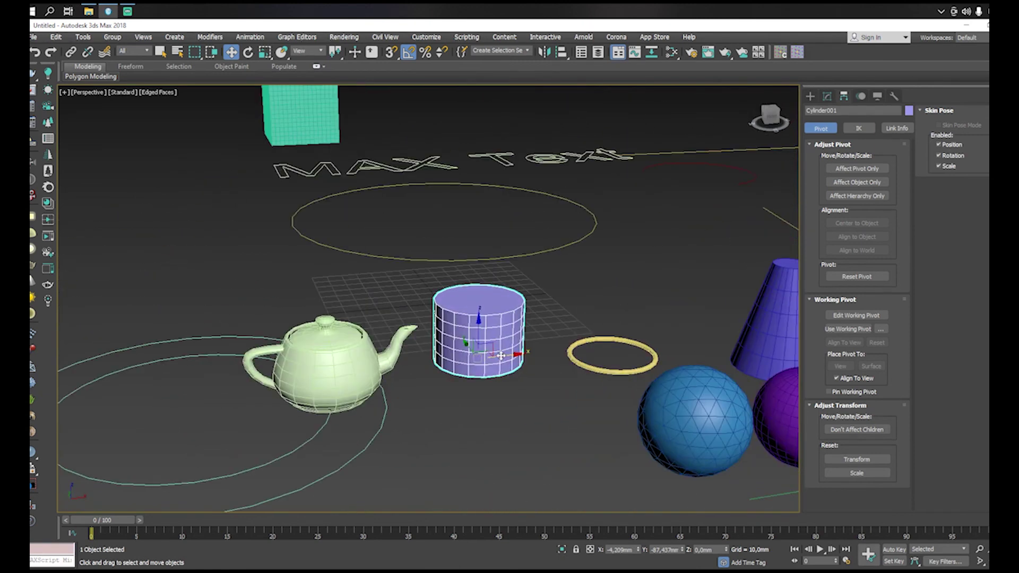
drag(500, 356, 401, 392)
alt+middle_drag(401, 392, 393, 438)
Step: Adjust the cylinder's position in the enlarged Top view to about X -48.7 mm, Y -142.1 mm
key(alt+w)
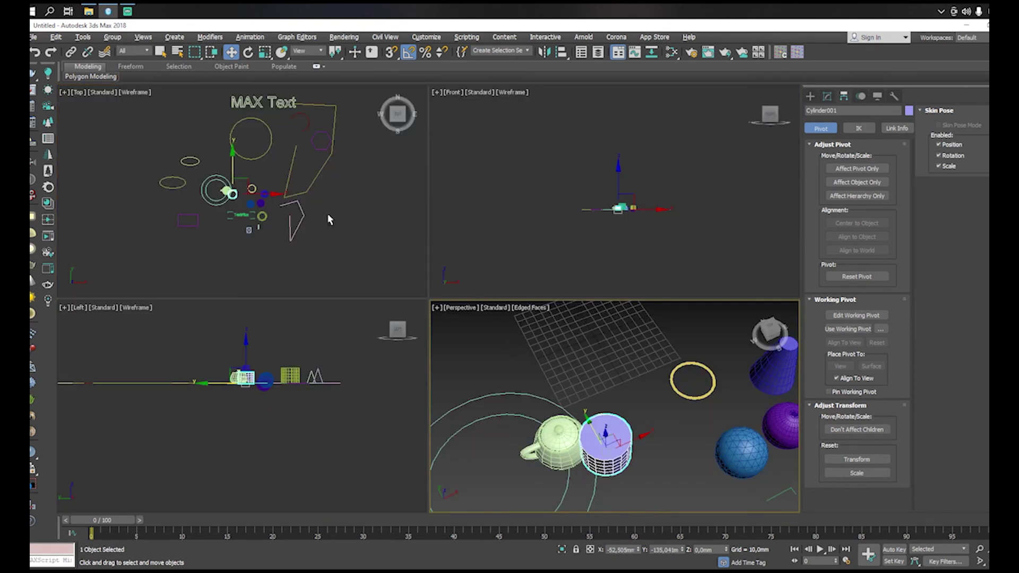
middle_click(329, 218)
key(alt+w)
scroll(393, 299, up, 14)
drag(579, 371, 619, 462)
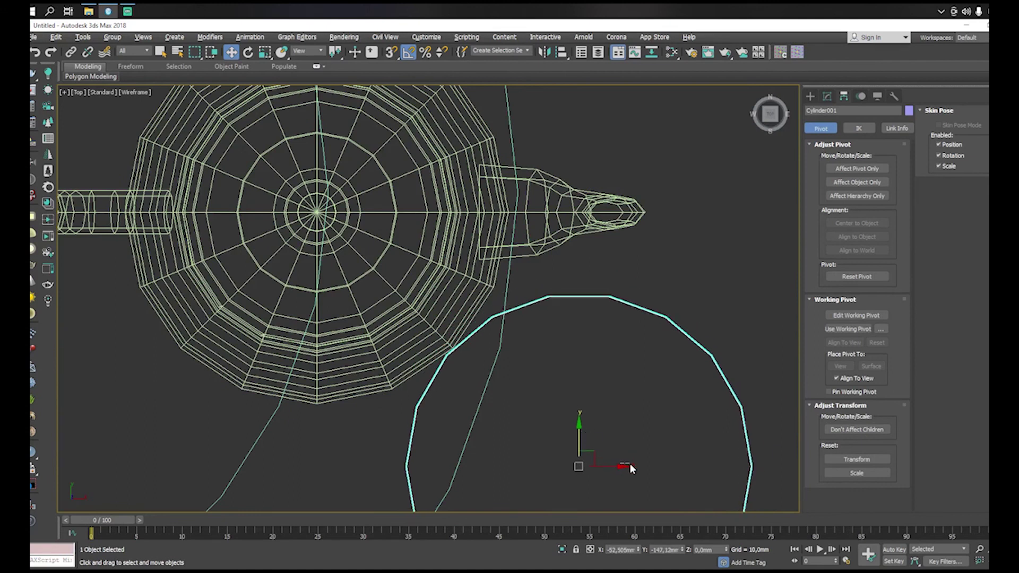
click(626, 465)
click(621, 304)
drag(610, 465, 610, 396)
Step: Examine the cylinder and teapot up close in the enlarged Front view, and return to four viewports
key(alt+w)
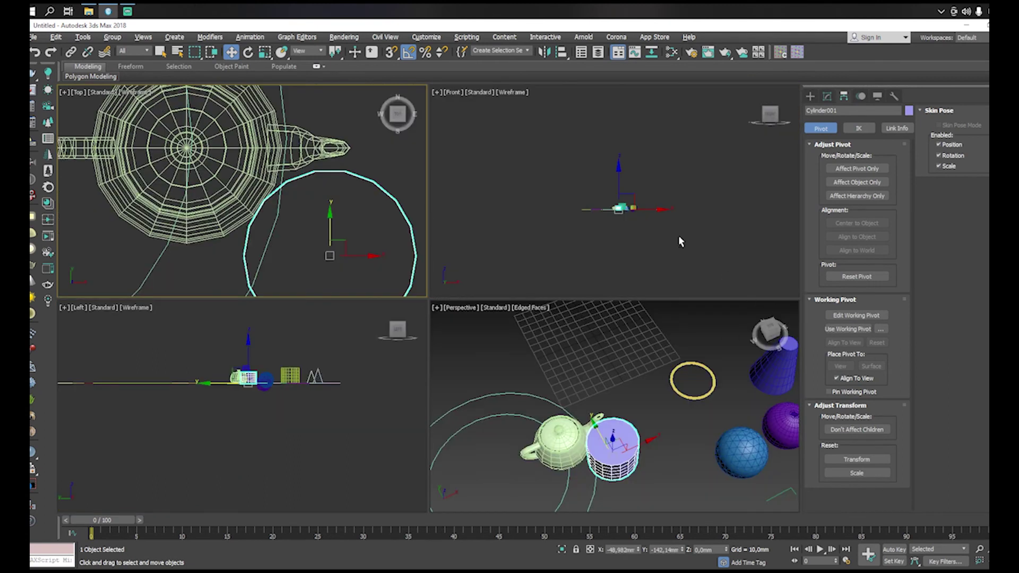
right_click(681, 241)
key(alt+w)
scroll(432, 363, up, 6)
key(alt+w)
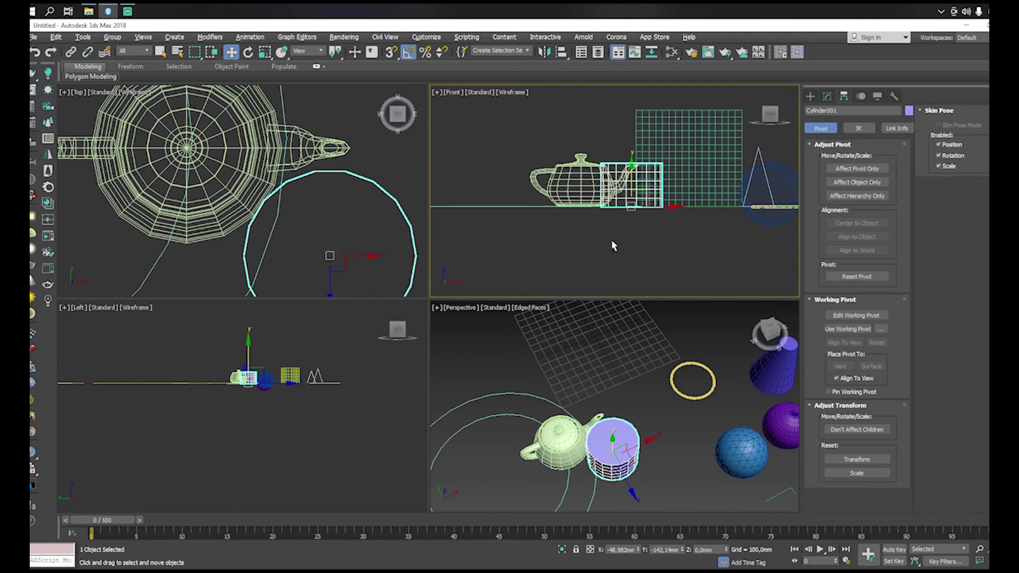
Step: Cycle through the Top, Front and Left viewports, enlarging each one and restoring the four-viewport layout
right_click(297, 264)
key(alt+w)
key(alt+w)
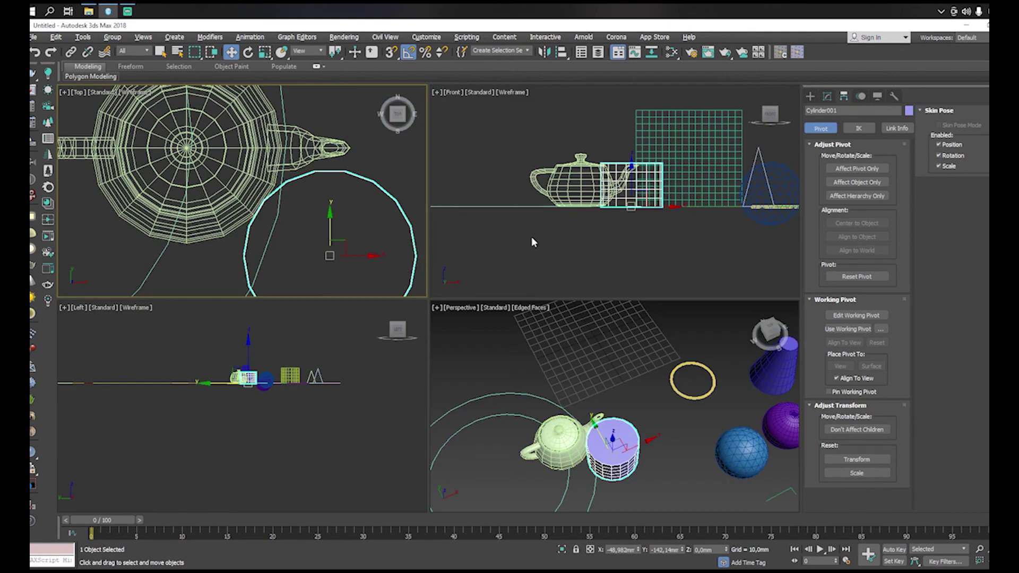
right_click(533, 242)
key(alt+w)
key(alt+w)
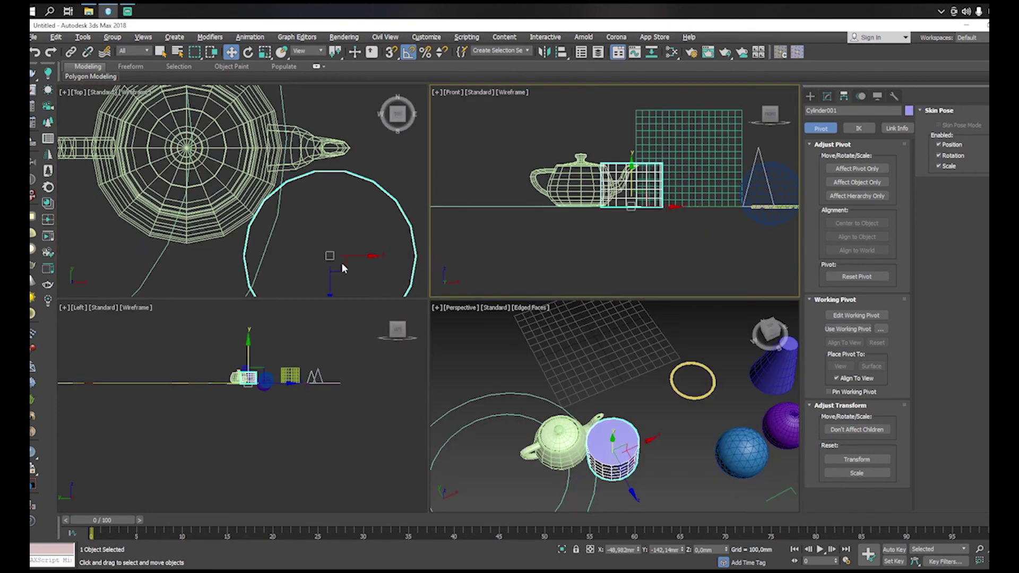
right_click(287, 415)
key(alt+w)
key(alt+w)
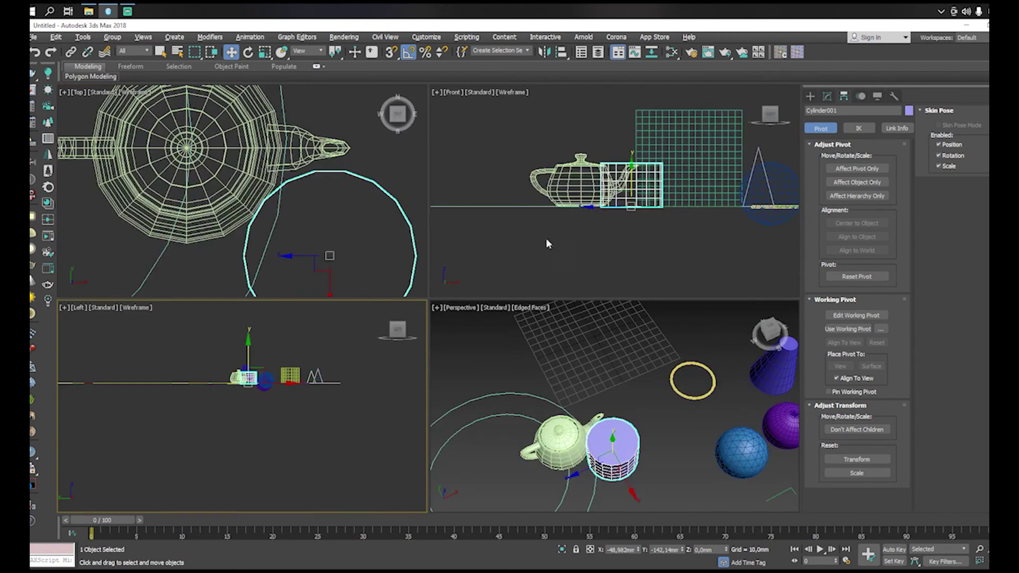
right_click(548, 243)
key(alt+w)
key(alt+w)
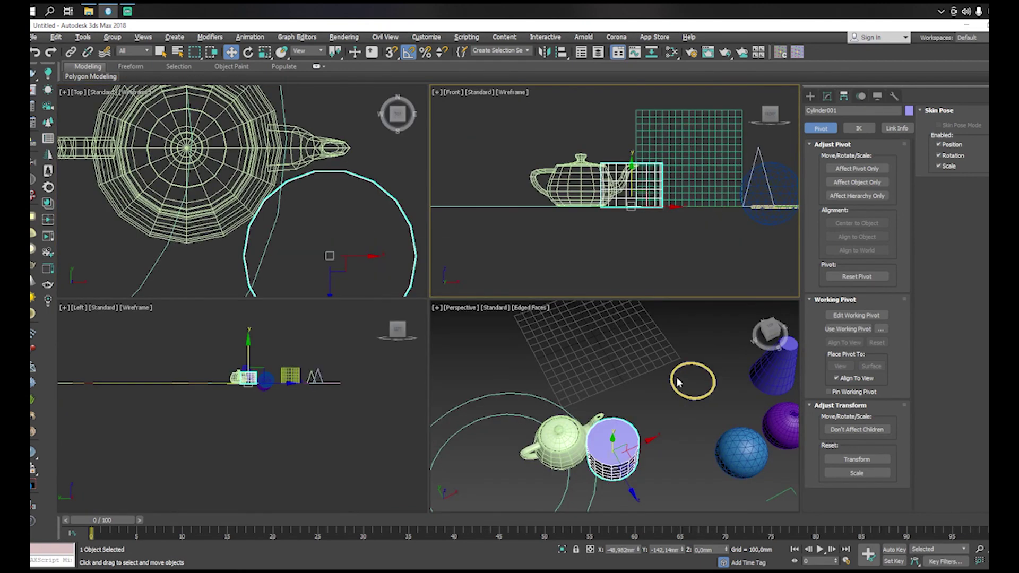
Step: Survey the scene in the enlarged Perspective view and select the cone
right_click(677, 380)
key(alt+w)
scroll(635, 352, down, 5)
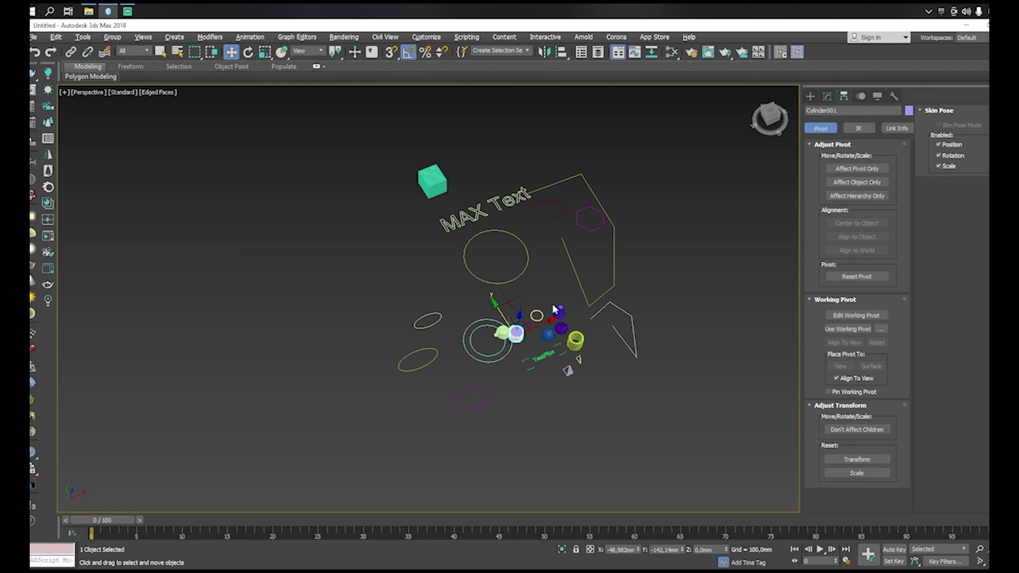
scroll(549, 308, up, 5)
click(584, 316)
scroll(586, 317, down, 8)
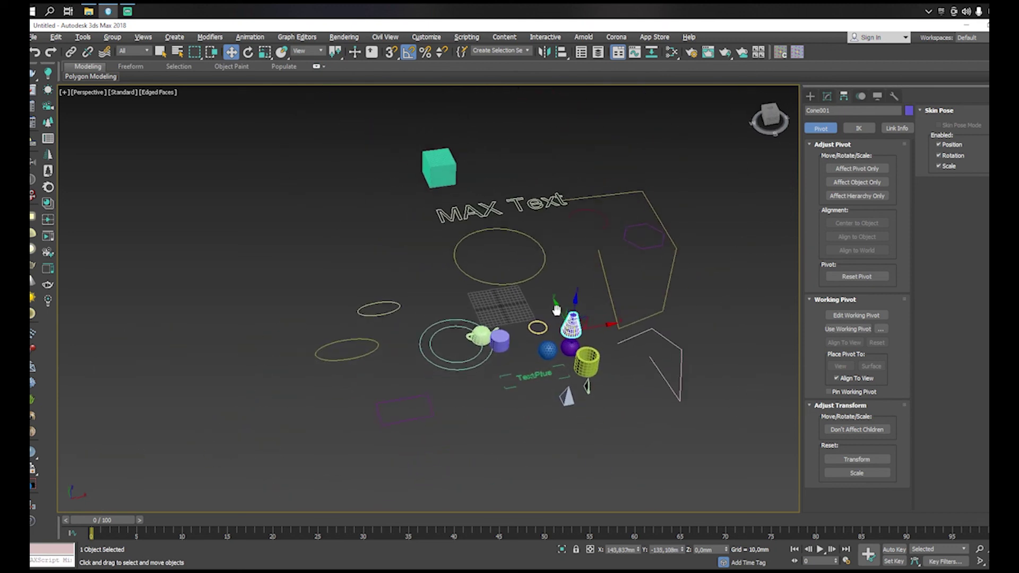
scroll(589, 321, up, 6)
scroll(558, 331, down, 6)
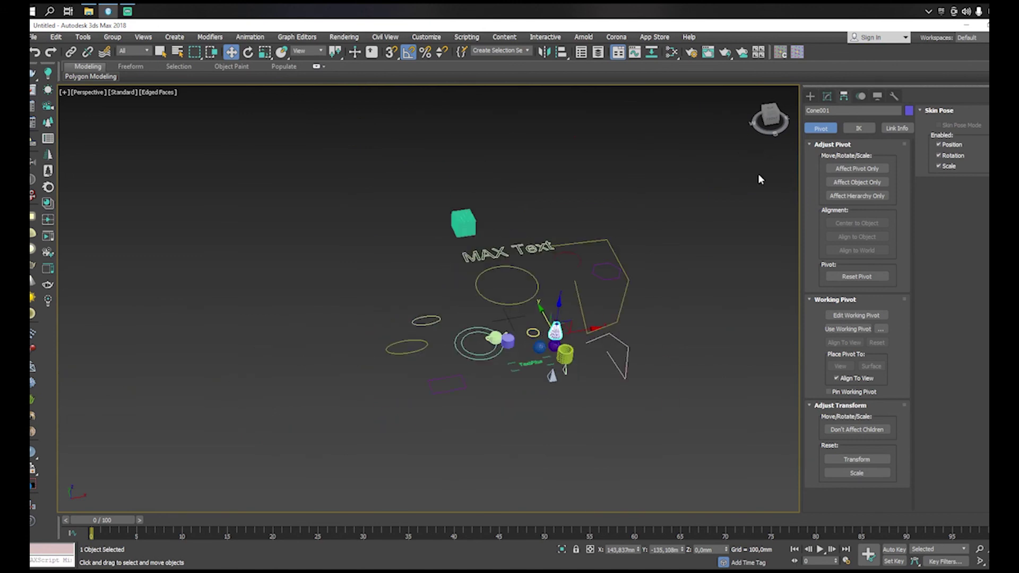
Step: Create a standard box about 129 mm long, 111 mm wide and 109 mm high in the empty area beyond the ellipses
click(812, 98)
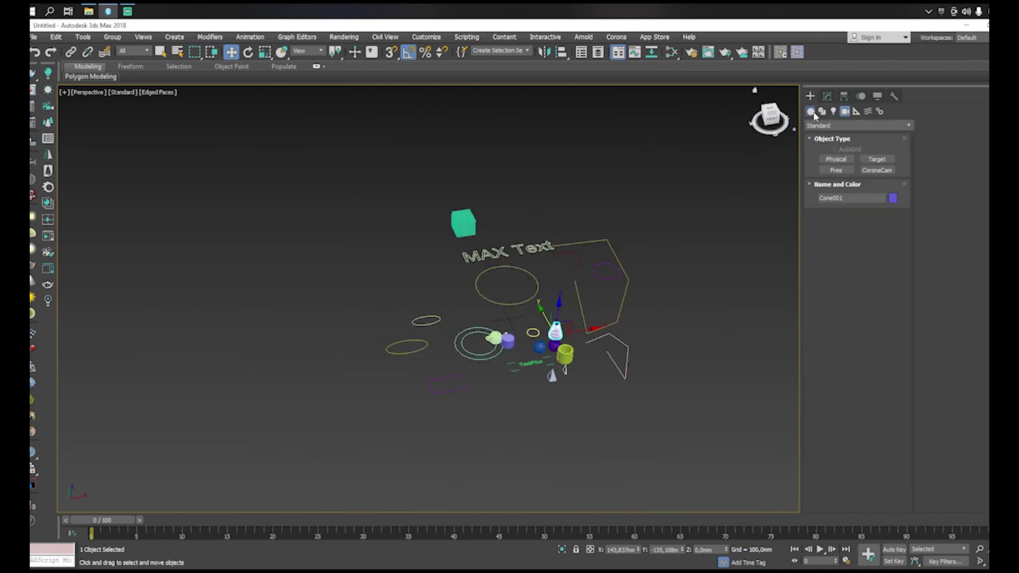
click(810, 111)
click(836, 159)
drag(357, 297, 392, 317)
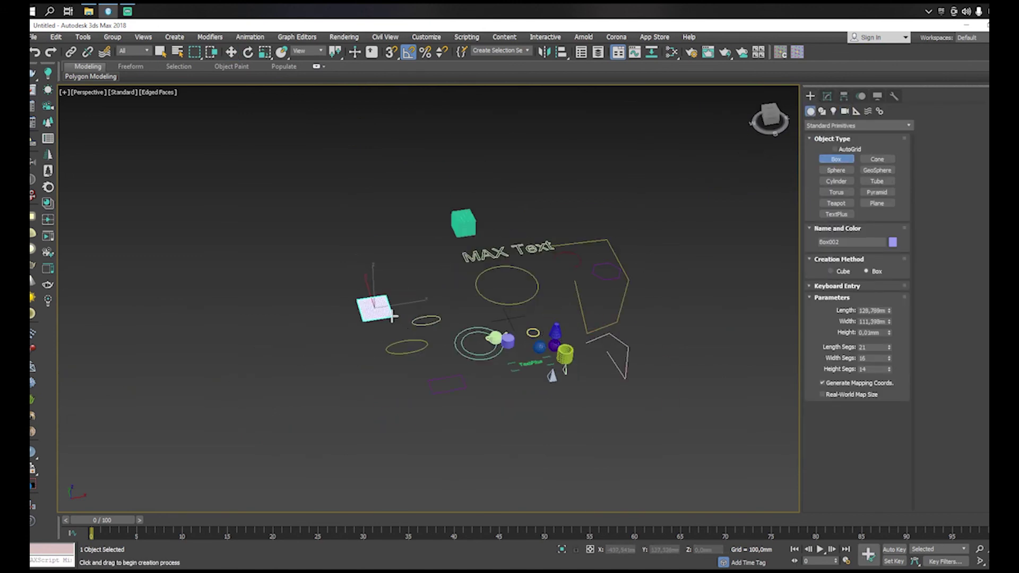
click(393, 289)
scroll(371, 289, up, 5)
middle_drag(371, 289, 435, 328)
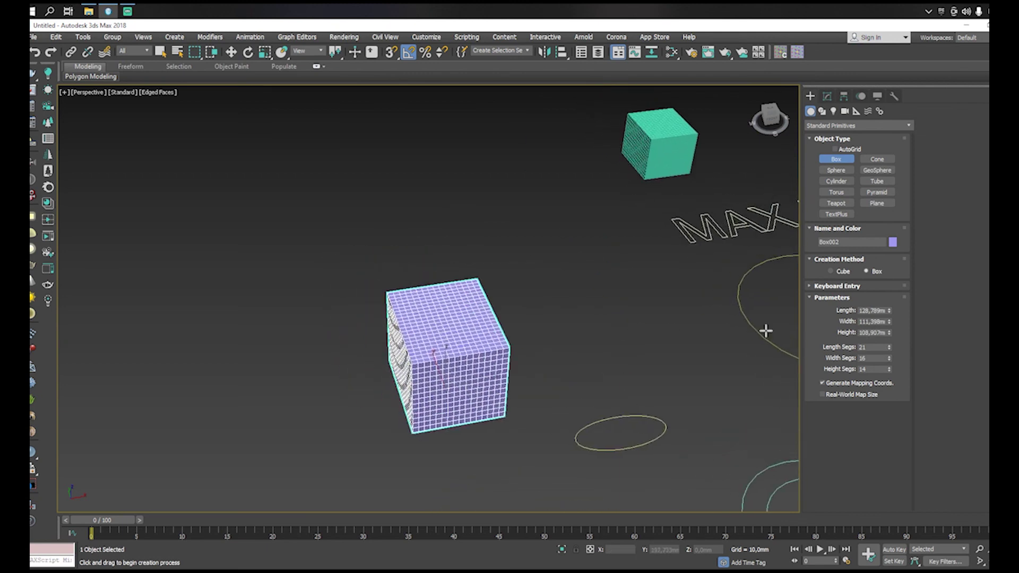
Step: Create a pyramid with a base about 129 mm wide and 143 mm deep next to the new box
click(877, 192)
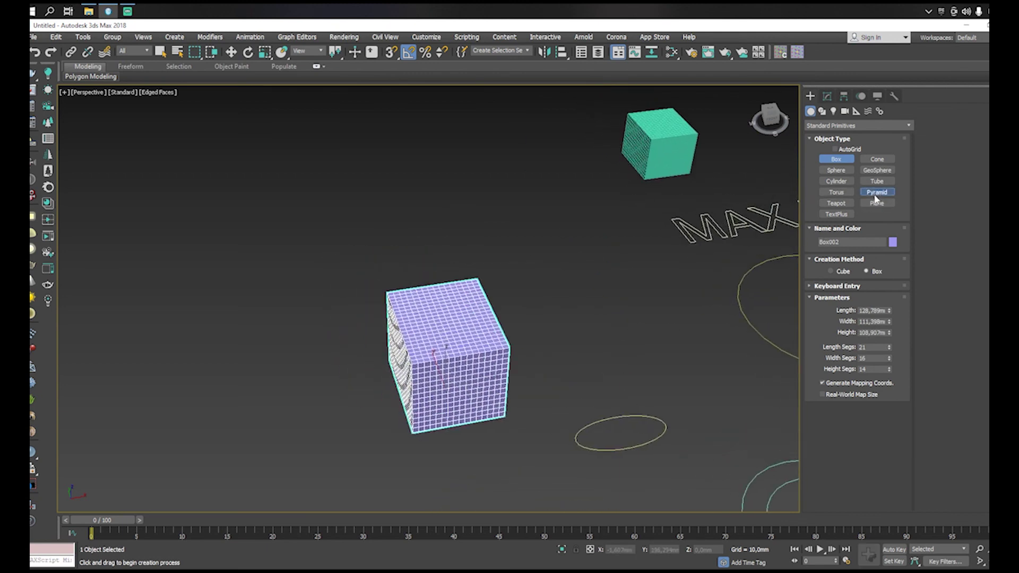
drag(451, 319, 579, 373)
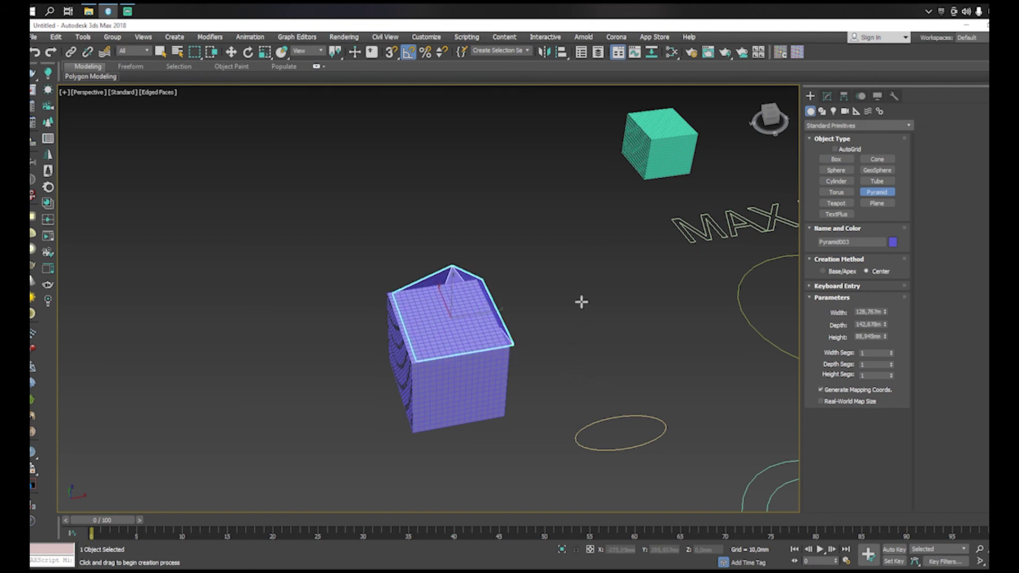
click(593, 238)
alt+middle_drag(583, 253, 603, 303)
Step: Move the pyramid along Y and X until it overlaps the new box, at about X -488 mm, Y 184 mm
key(w)
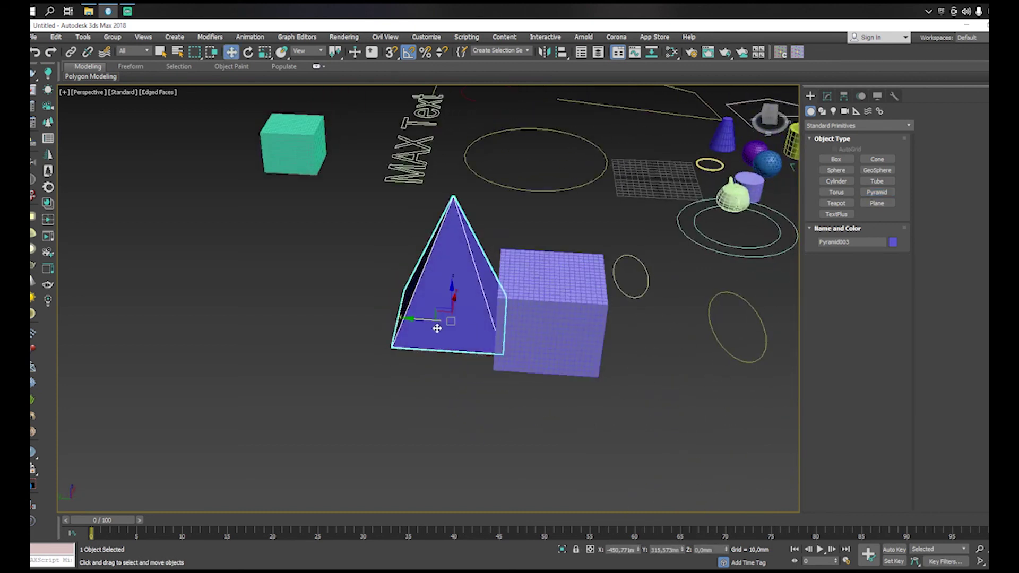
drag(491, 321, 531, 320)
alt+middle_drag(531, 321, 584, 367)
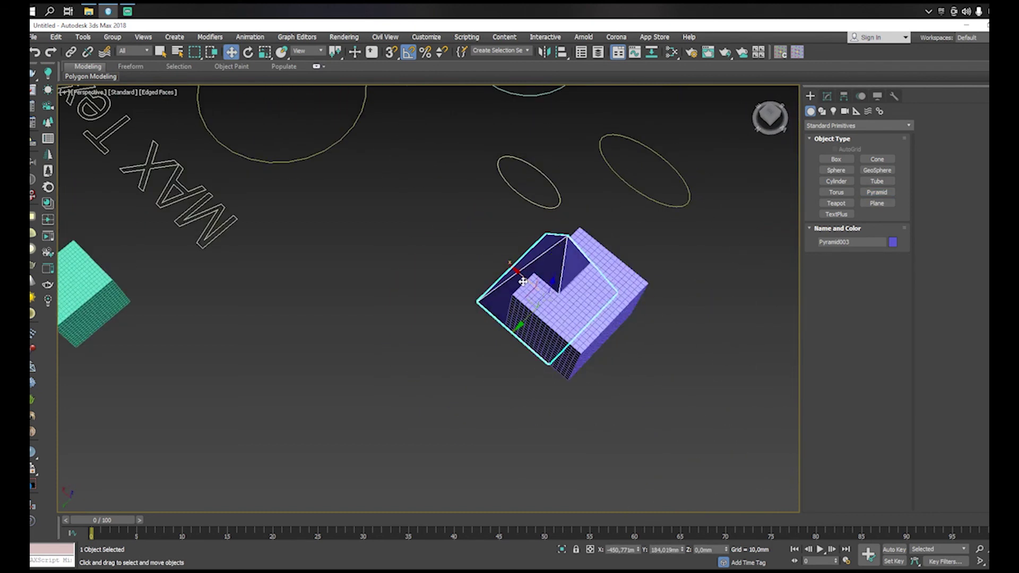
drag(528, 276, 549, 294)
Step: Raise the pyramid in the Front view onto the box's top at Z about 110 mm, and center it at X about -492 mm
key(alt+w)
key(alt+w)
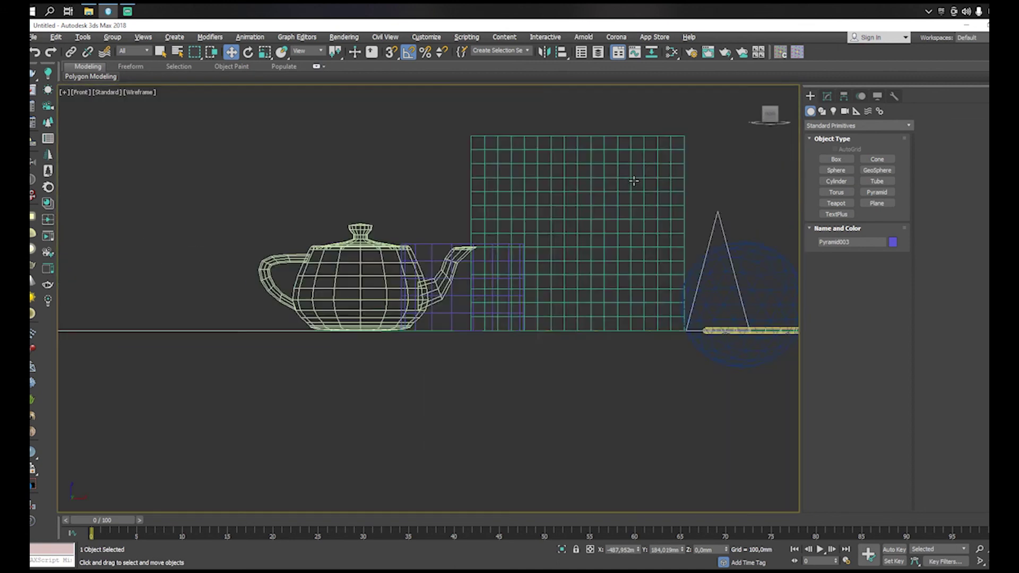
scroll(567, 302, down, 4)
middle_drag(318, 244, 445, 277)
scroll(445, 278, up, 3)
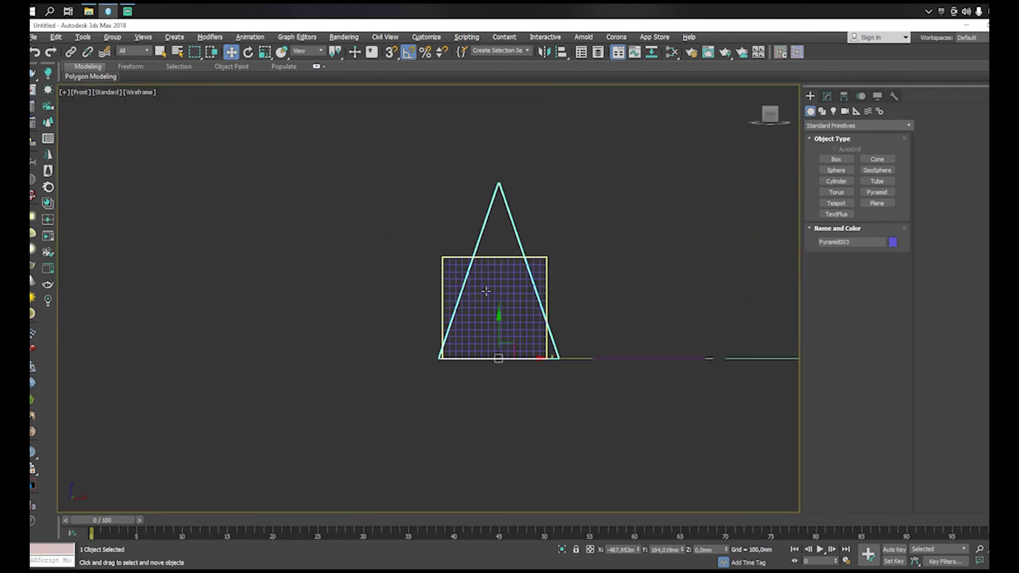
drag(498, 325, 509, 229)
scroll(508, 228, up, 3)
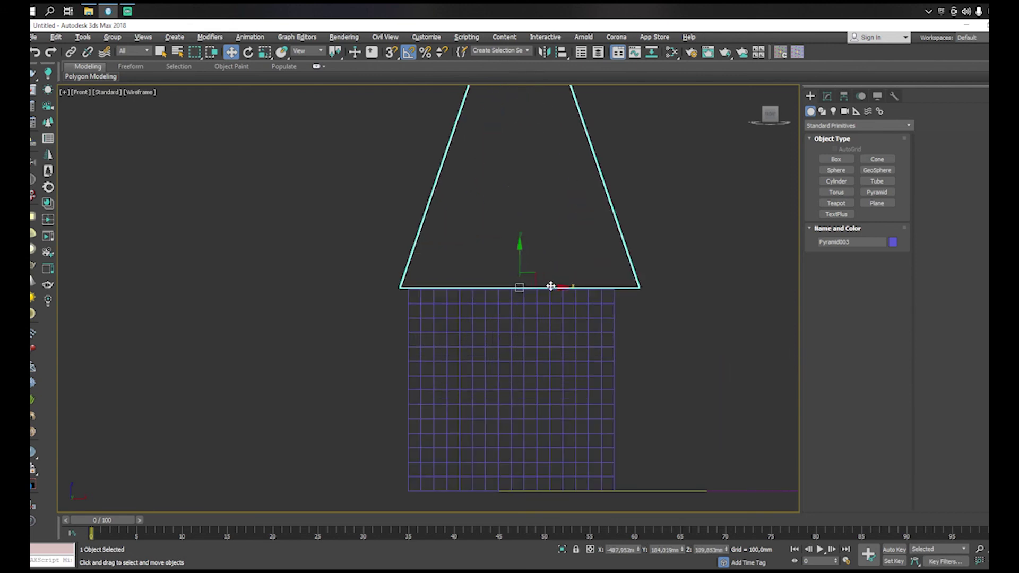
drag(550, 286, 542, 286)
scroll(543, 287, down, 3)
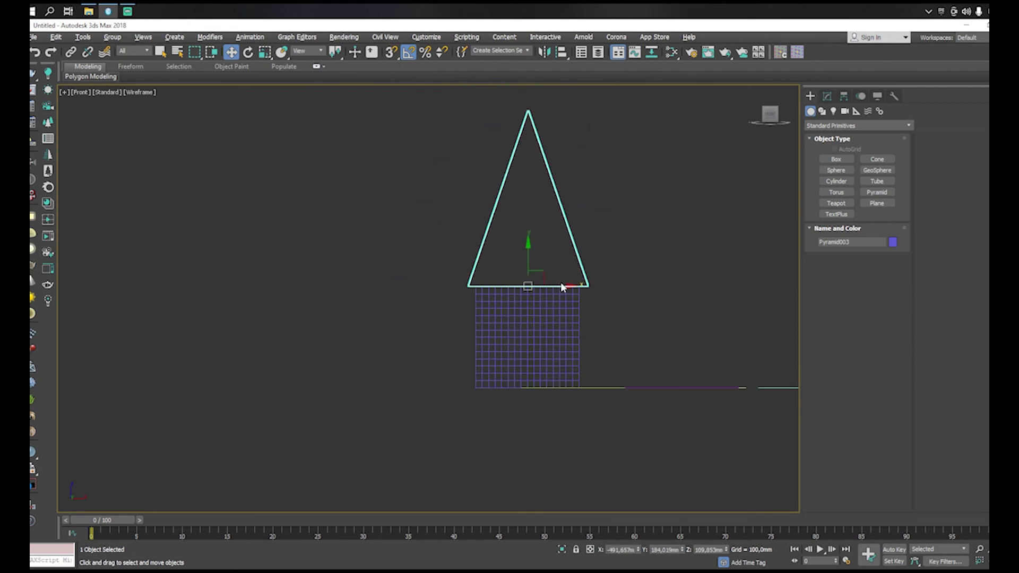
Step: Examine the stacked pyramid and box from different angles in the Perspective view
key(alt+w)
key(alt+w)
alt+middle_drag(688, 370, 514, 334)
scroll(515, 336, down, 2)
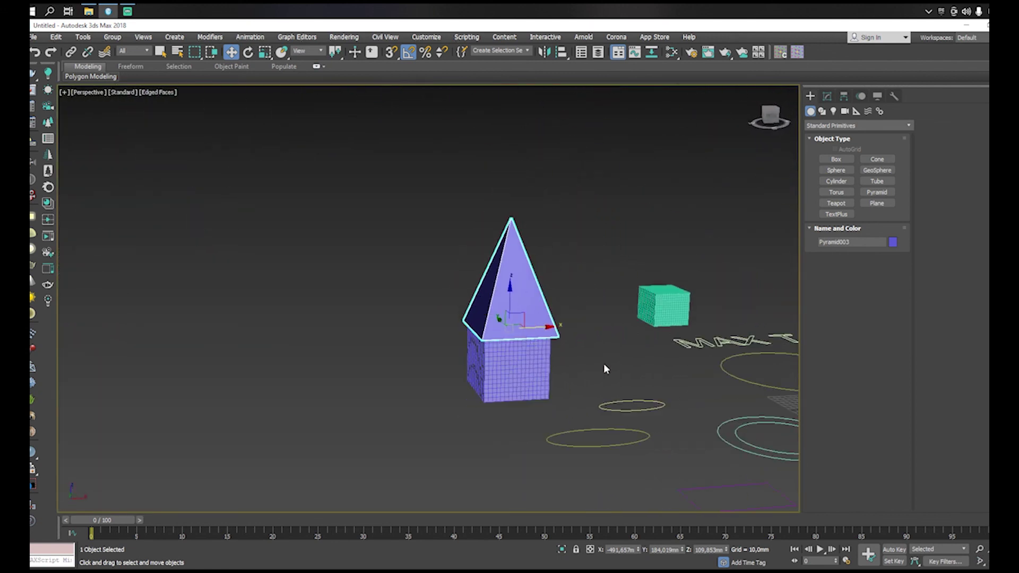
middle_drag(603, 364, 667, 416)
scroll(666, 416, down, 5)
Step: Switch between the enlarged viewports and the four-viewport layout, ending on a Perspective close-up of the pyramid and box
key(alt+w)
key(alt+w)
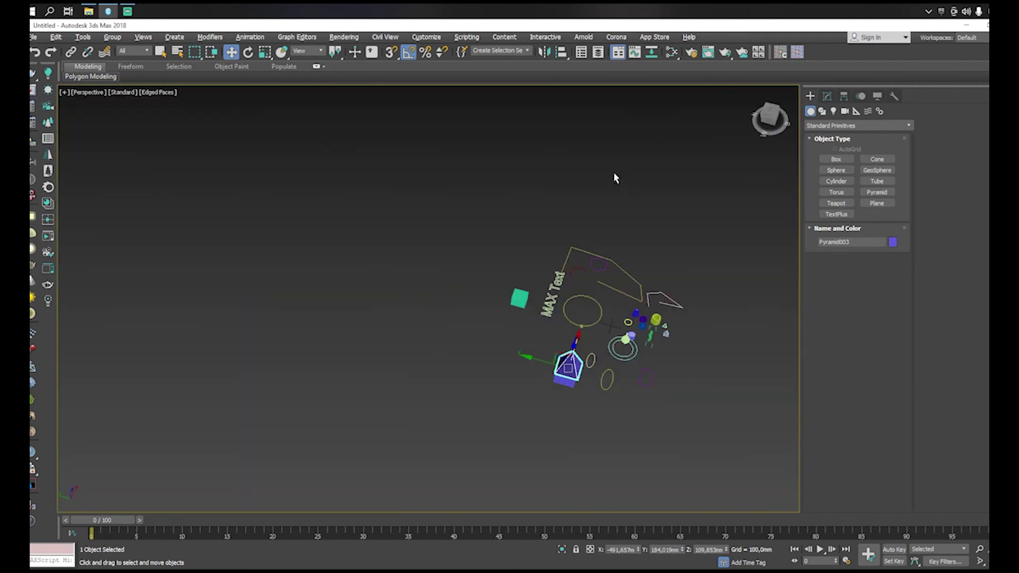
key(alt+w)
right_click(476, 152)
key(alt+w)
key(alt+w)
right_click(620, 414)
key(alt+w)
middle_drag(621, 414, 505, 358)
scroll(506, 362, up, 8)
scroll(496, 312, down, 4)
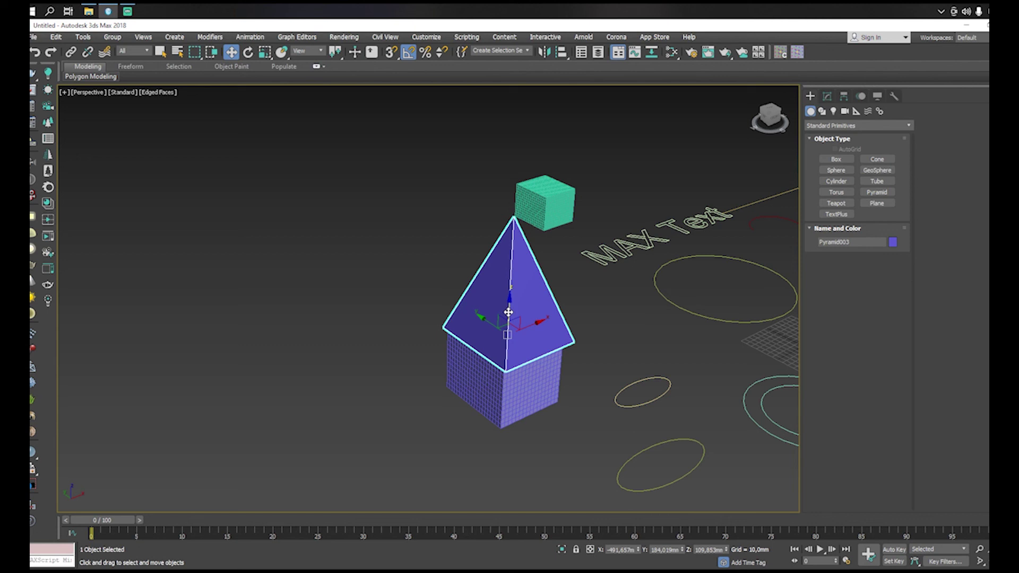
Step: Select the teal box beyond the MAX Text, examine it up close, and survey the whole scene
middle_drag(508, 313, 451, 317)
click(516, 218)
alt+middle_drag(541, 255, 491, 262)
scroll(520, 211, up, 4)
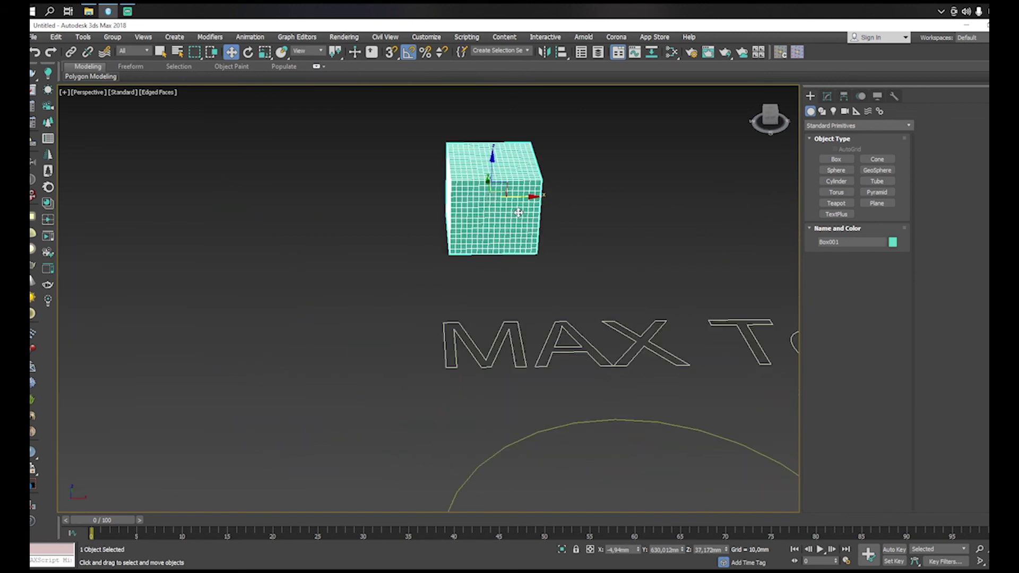
scroll(519, 212, down, 4)
middle_drag(409, 274, 513, 325)
scroll(462, 306, down, 6)
alt+middle_drag(513, 324, 554, 362)
scroll(579, 373, up, 3)
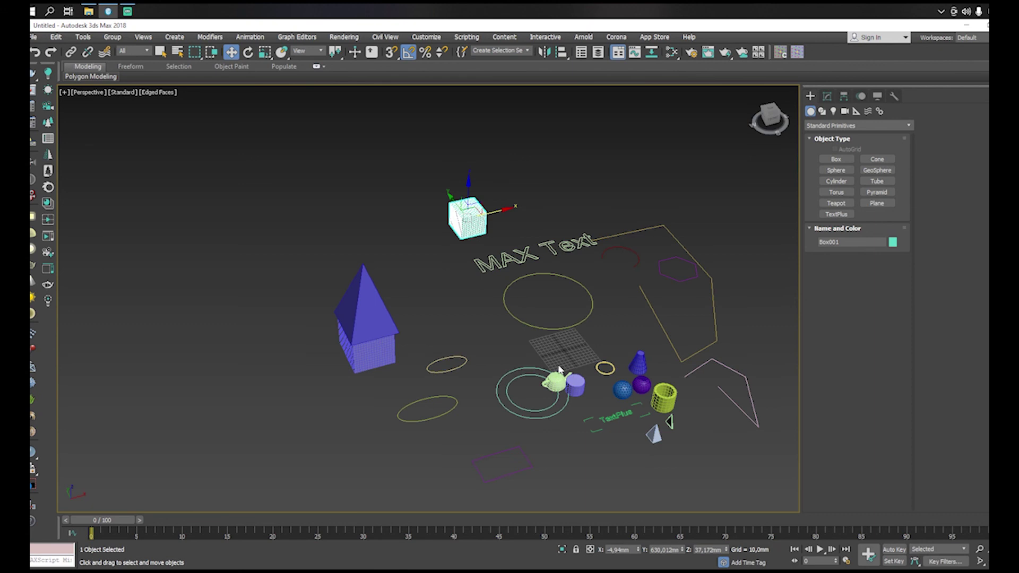